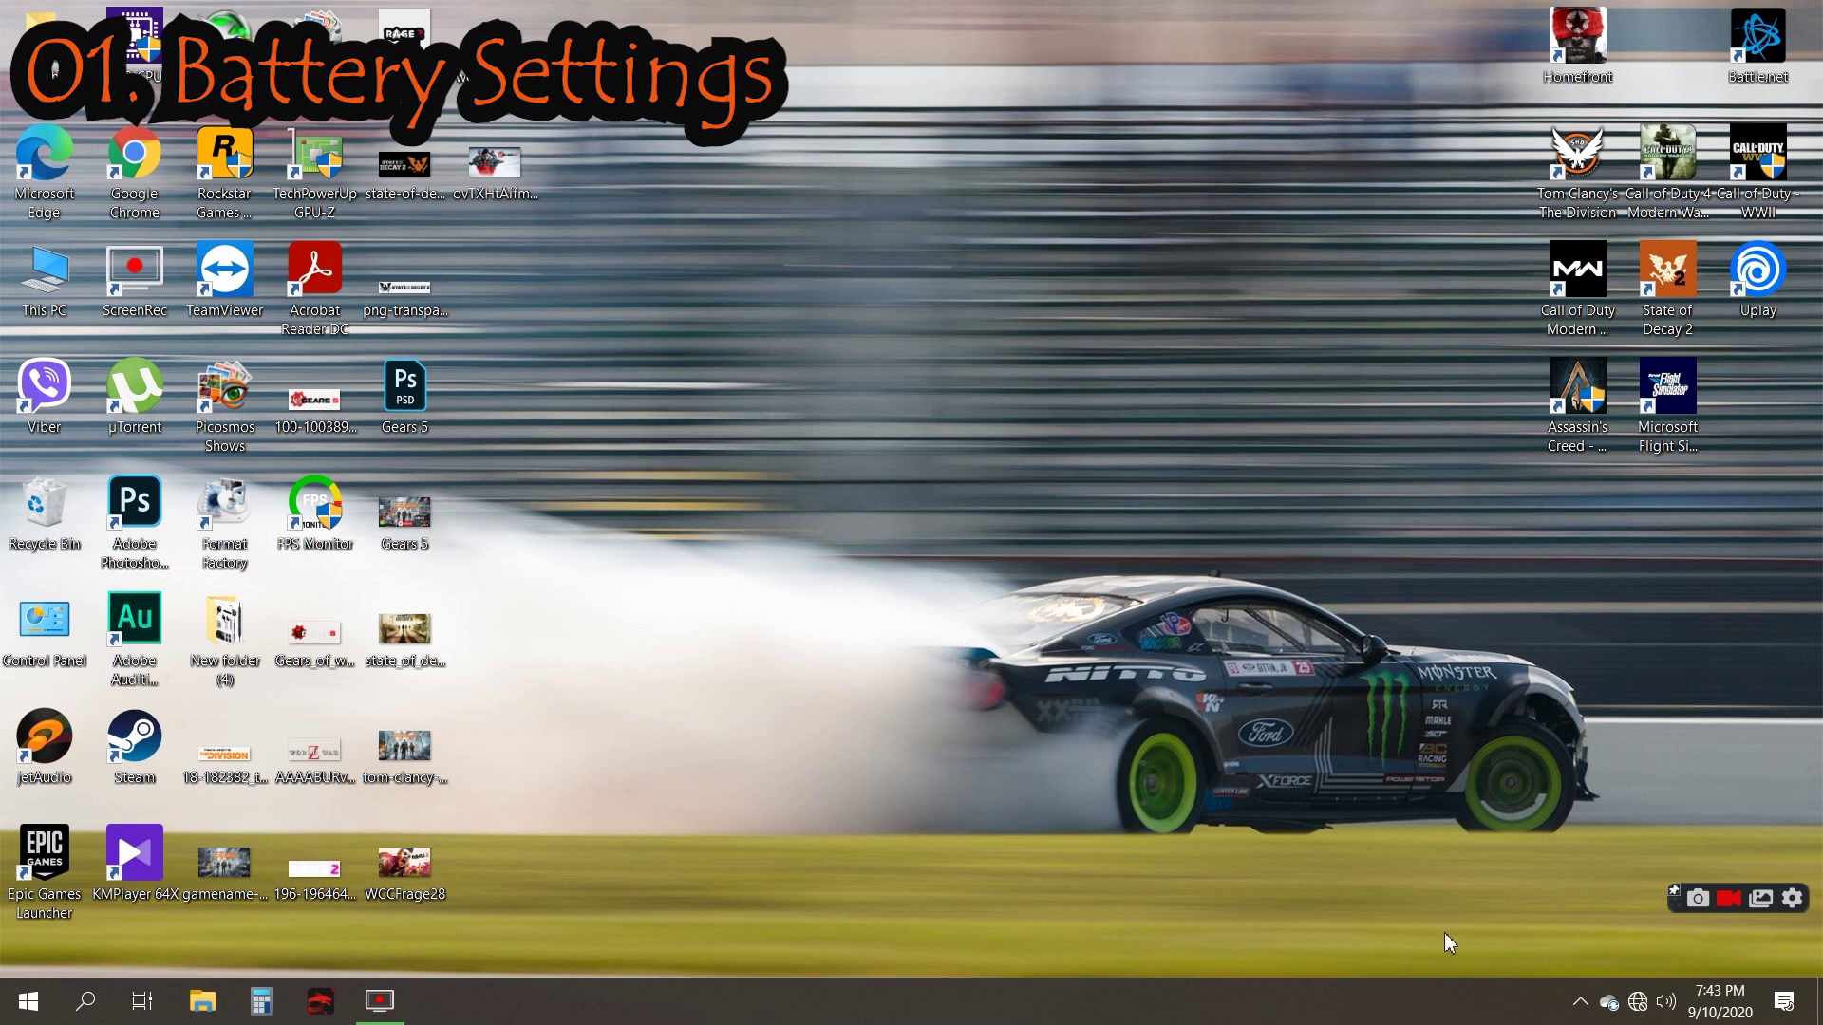
- Open Power Options from the battery icon among the hidden taskbar tray icons
click(1579, 1001)
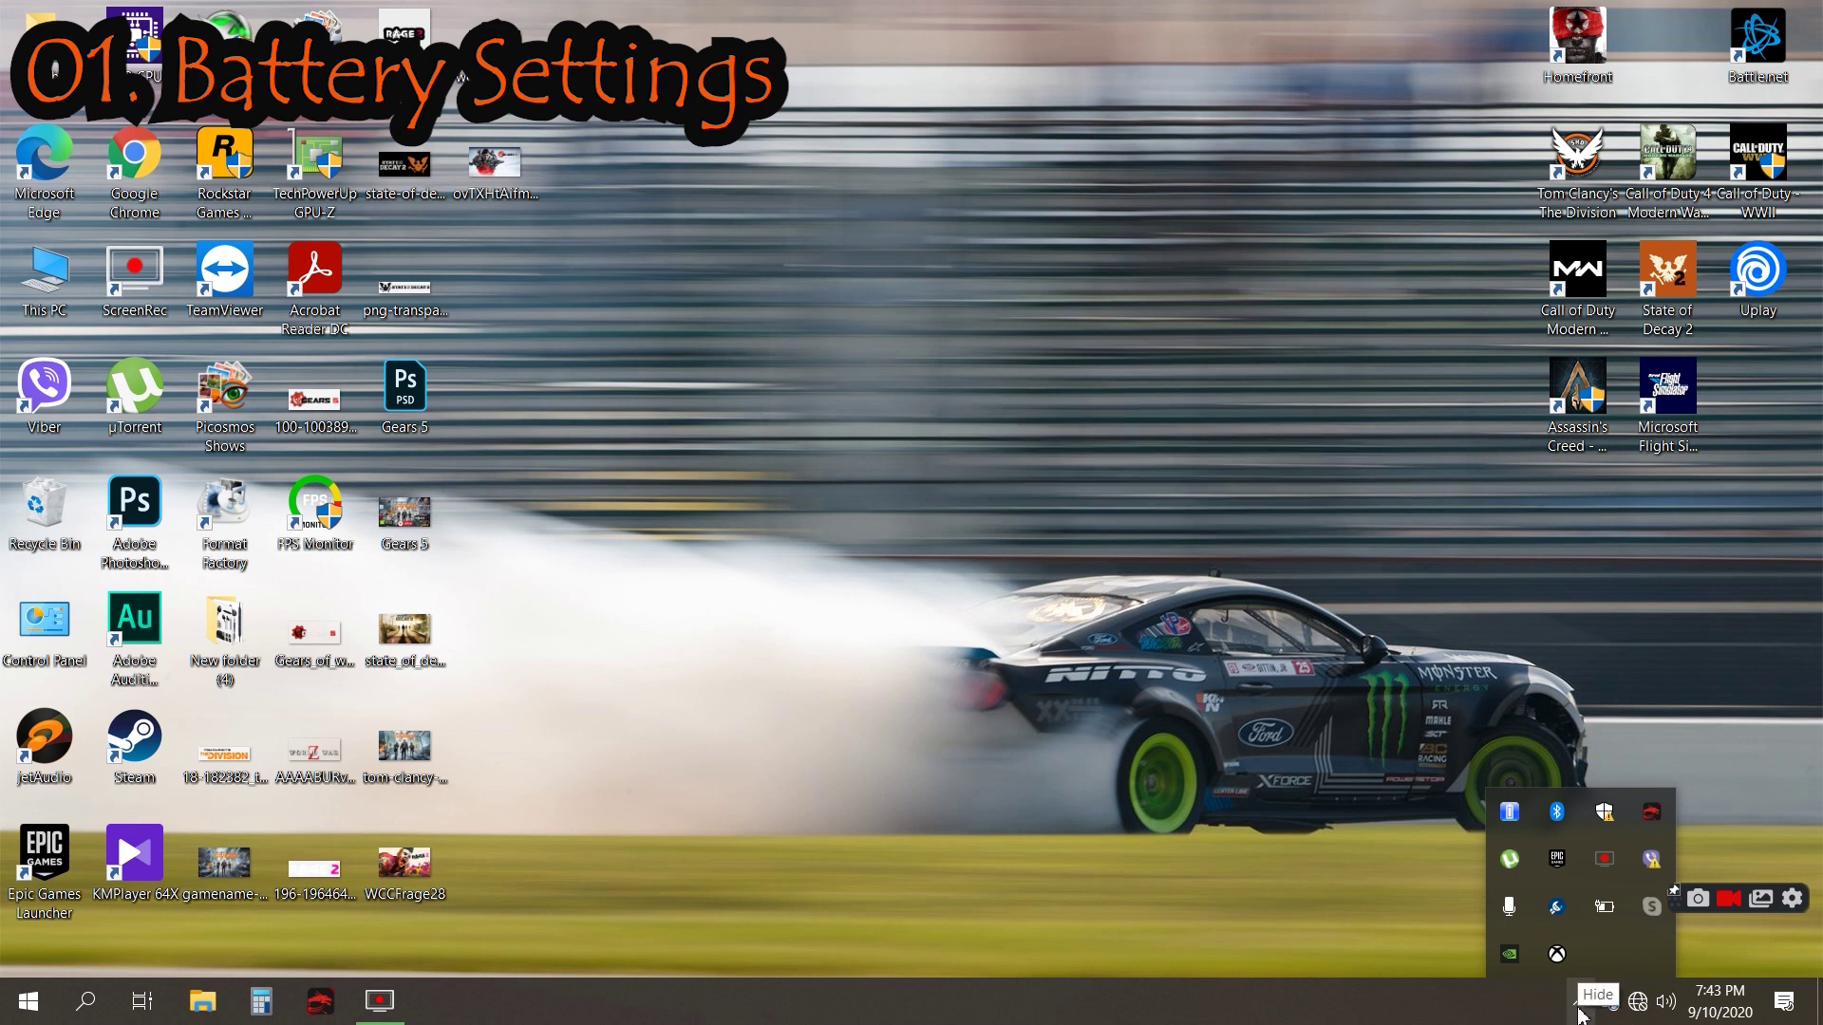
click(1579, 1012)
click(1578, 1012)
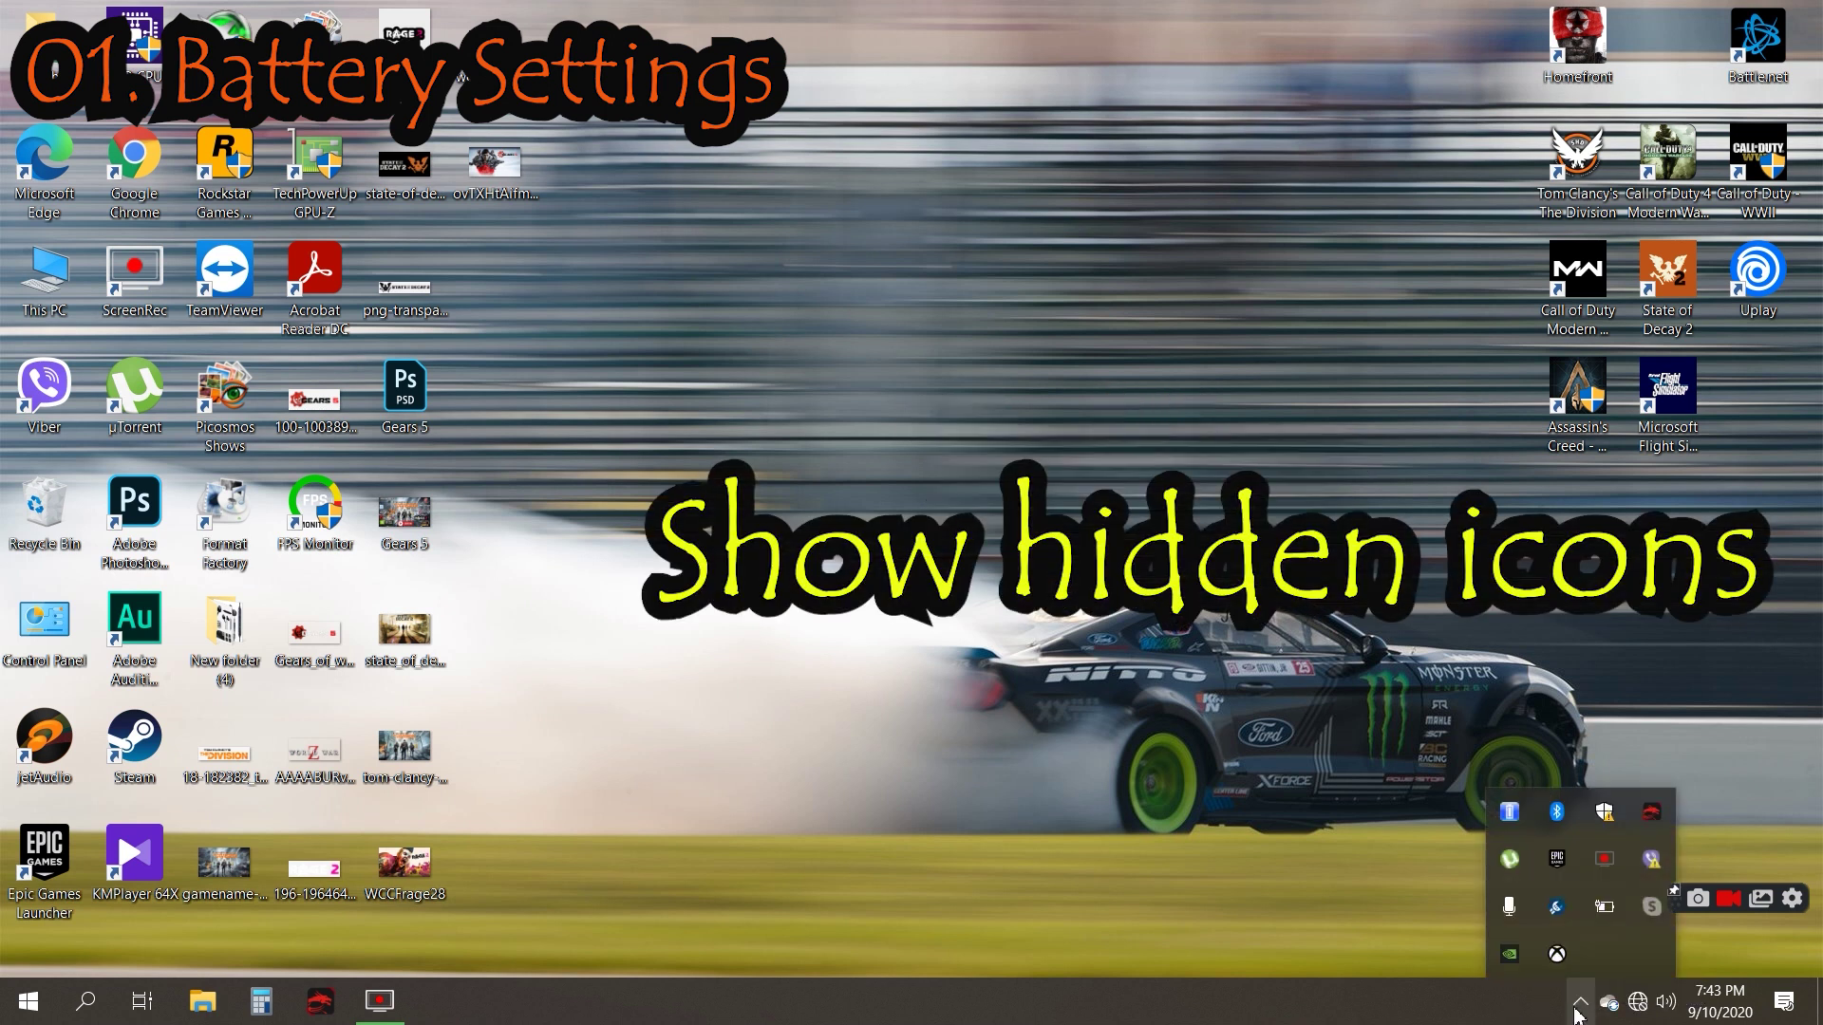
right_click(1602, 909)
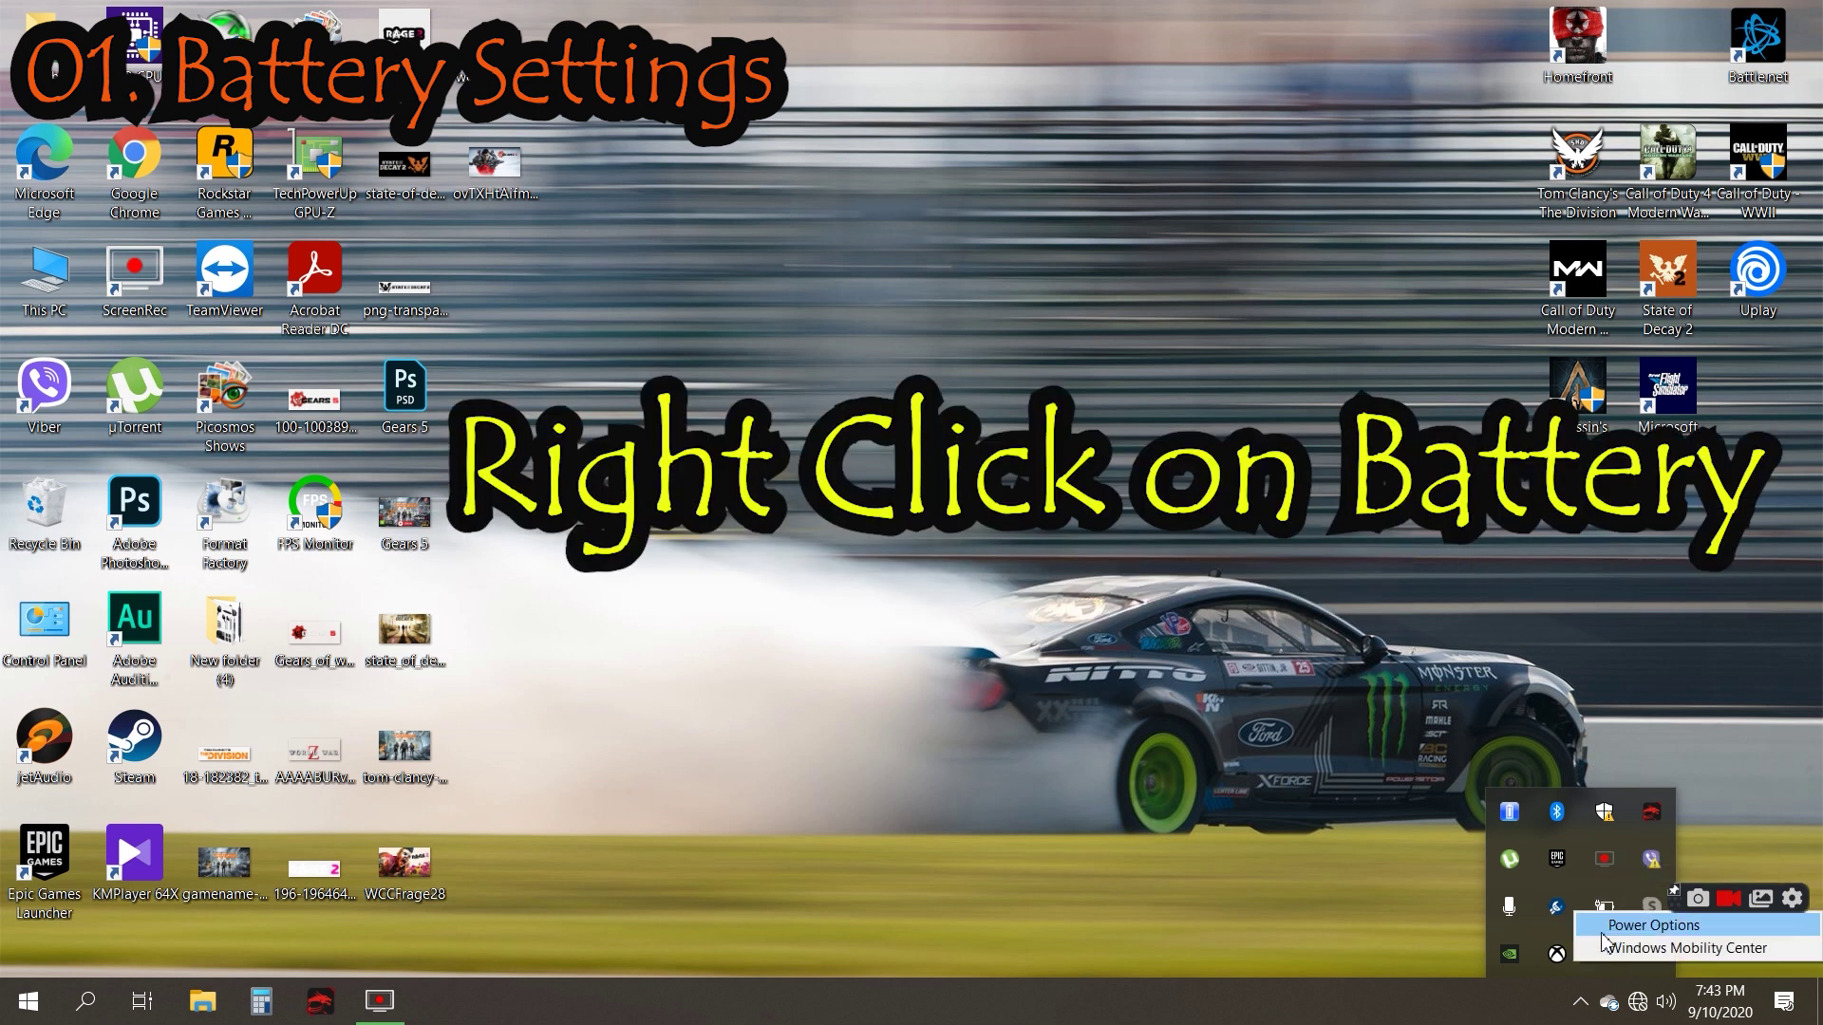
click(1603, 927)
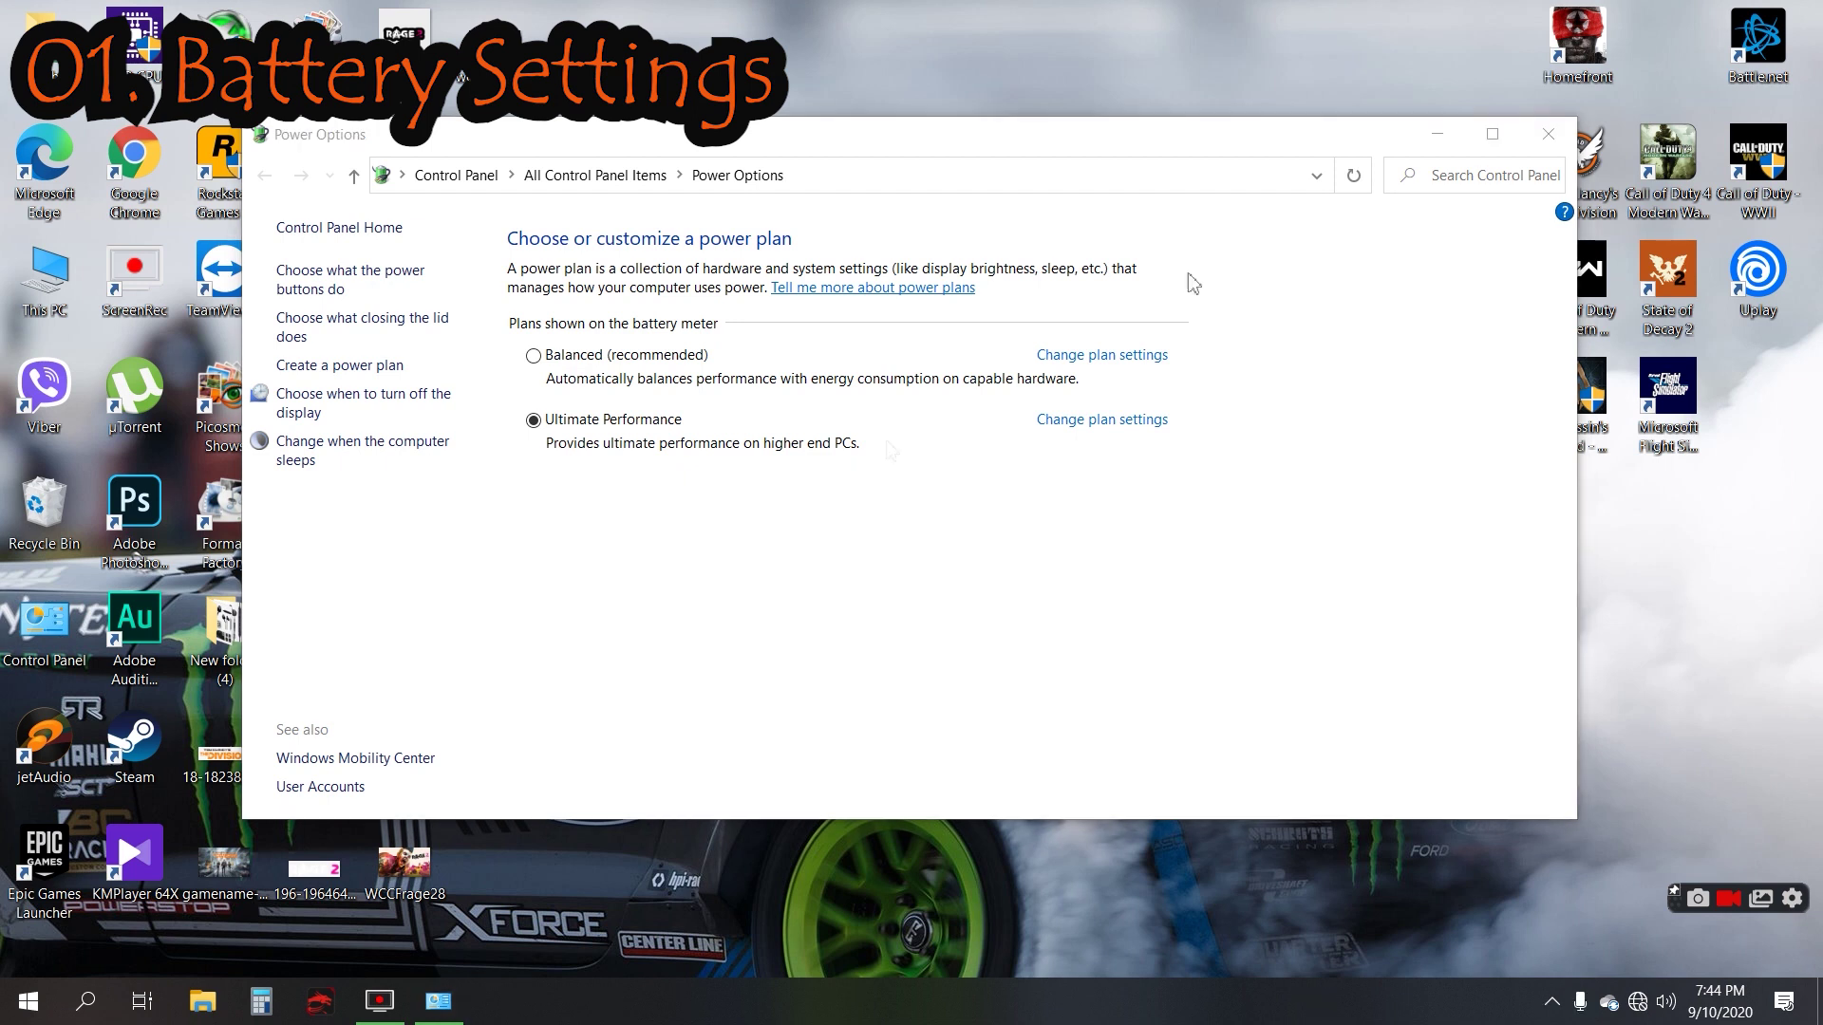
- Close the Power Options window
click(1548, 138)
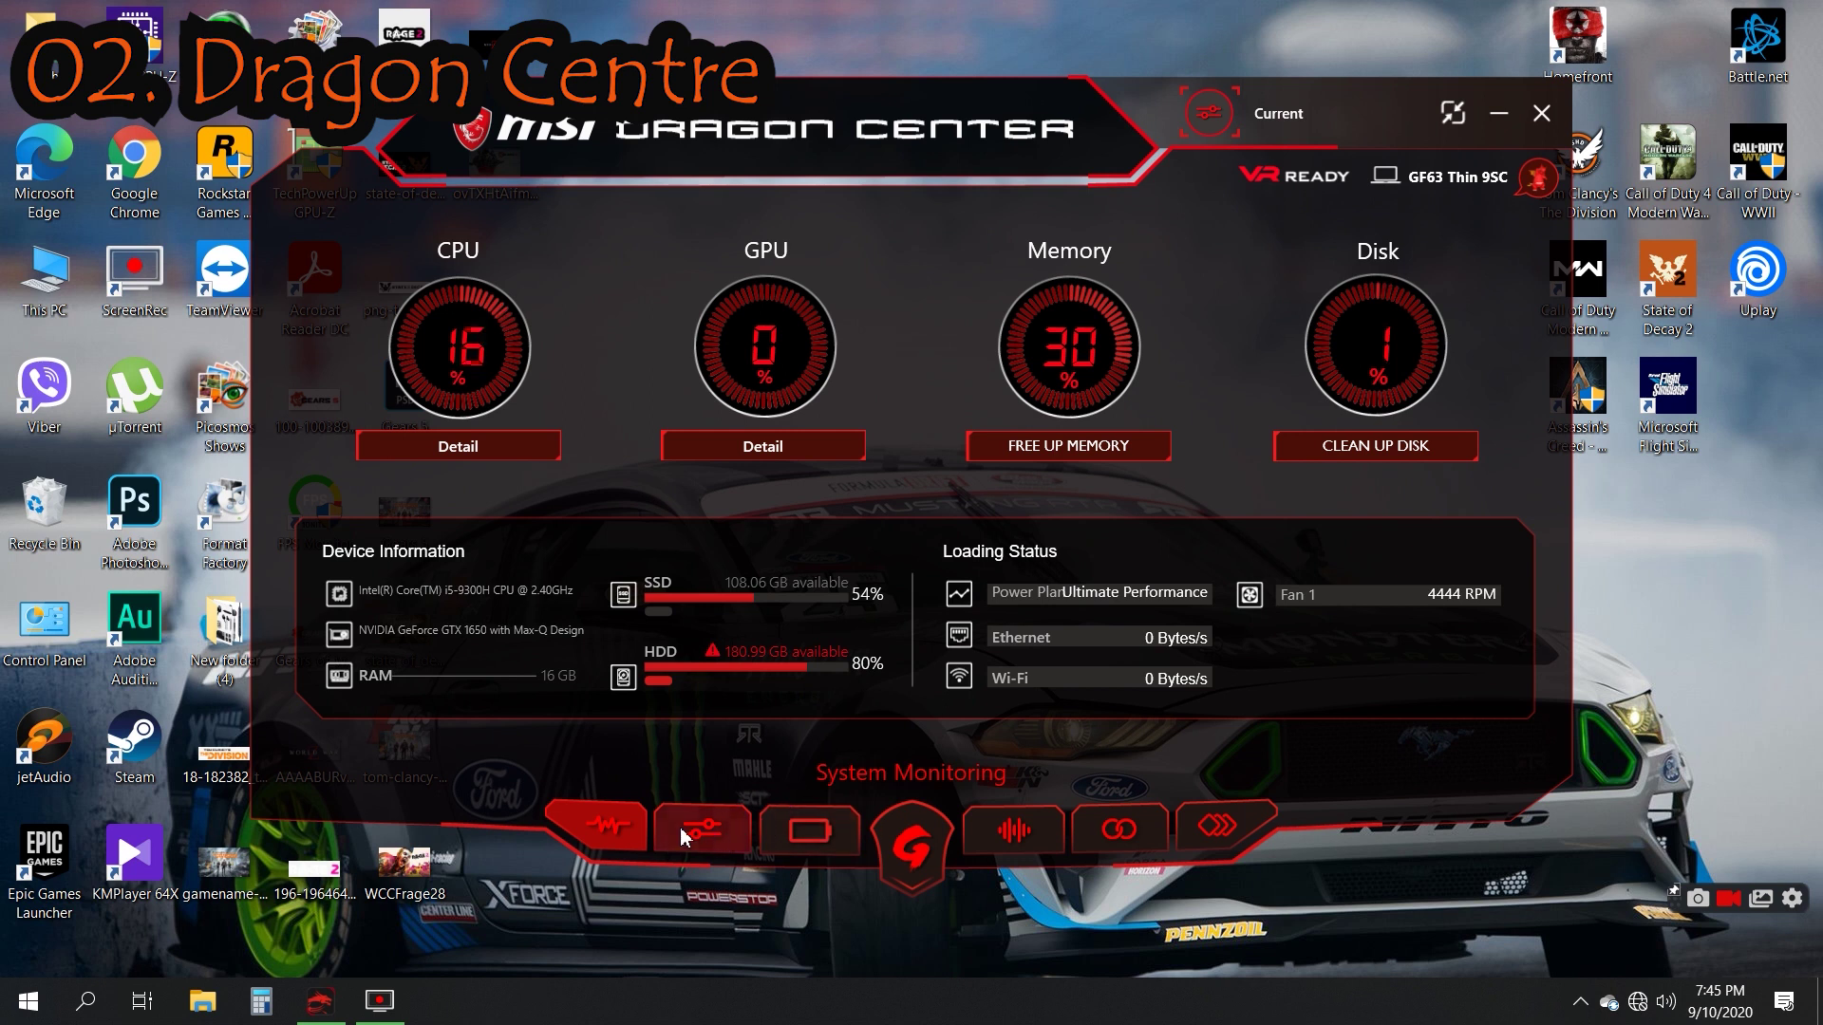
- On the System Tuner page, keep Shift on Turbo and Fan Speed on Advanced
click(725, 836)
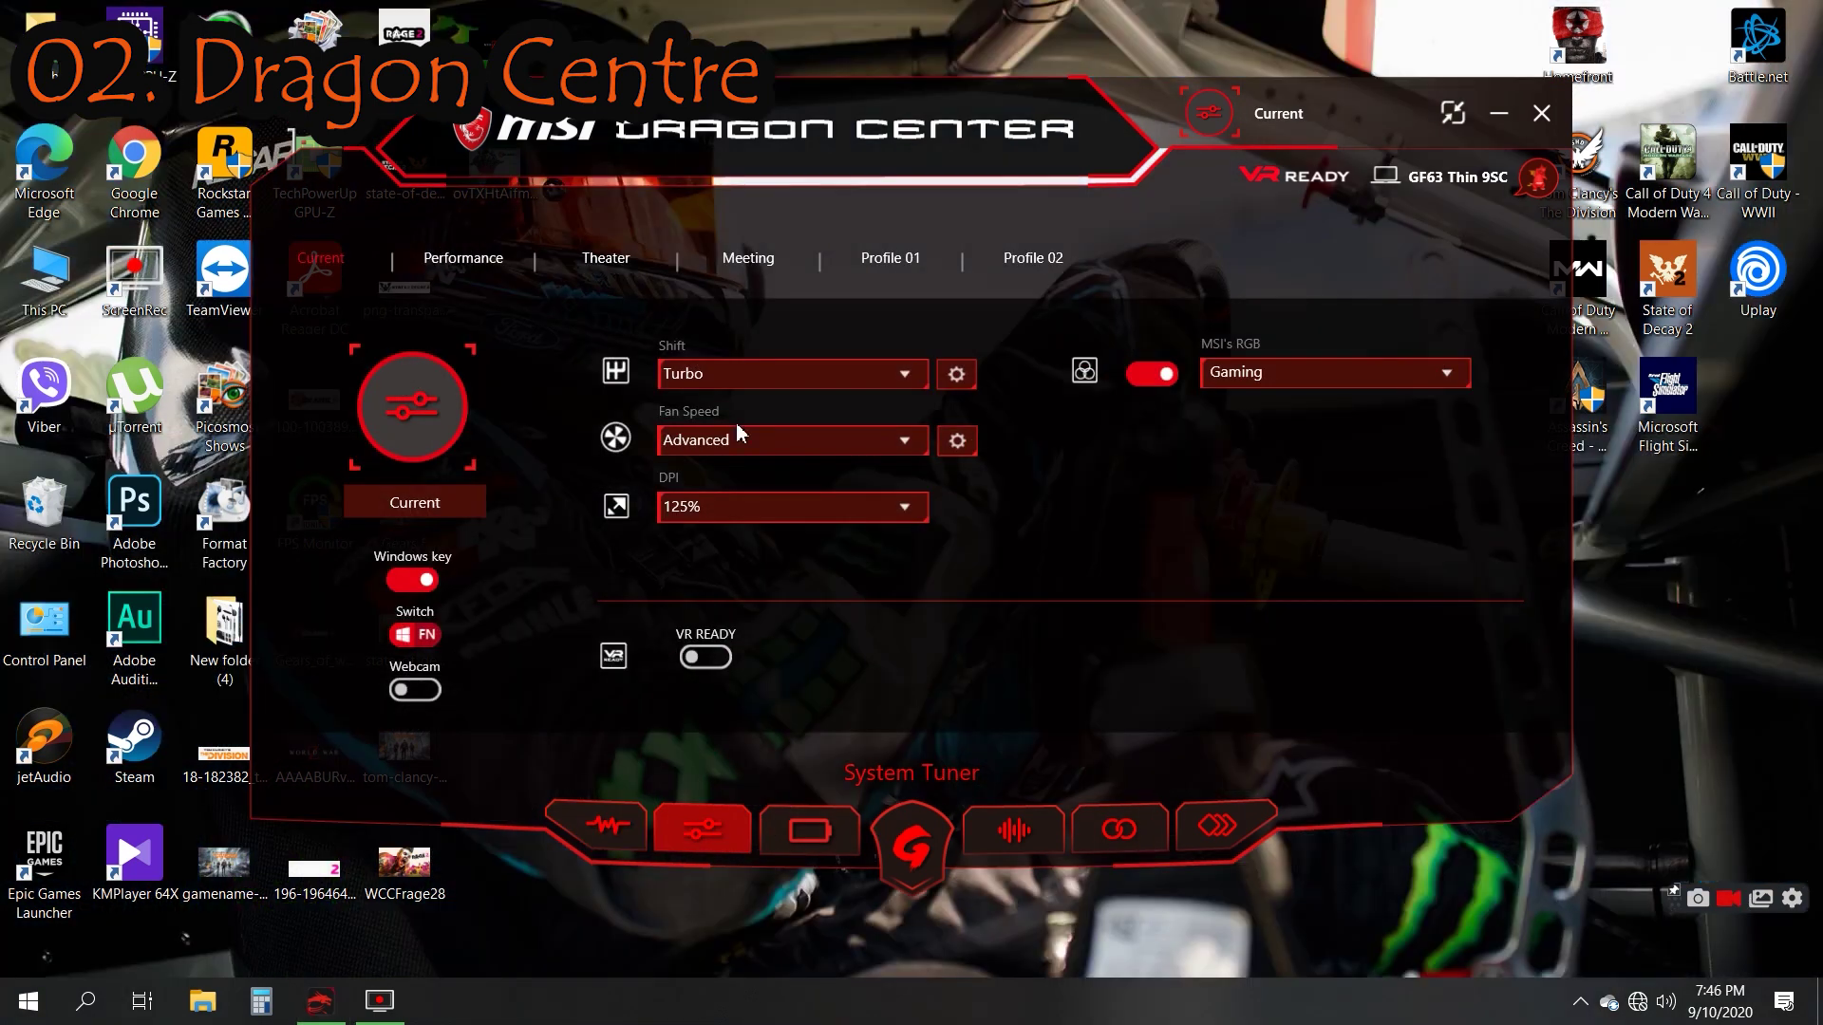
click(757, 377)
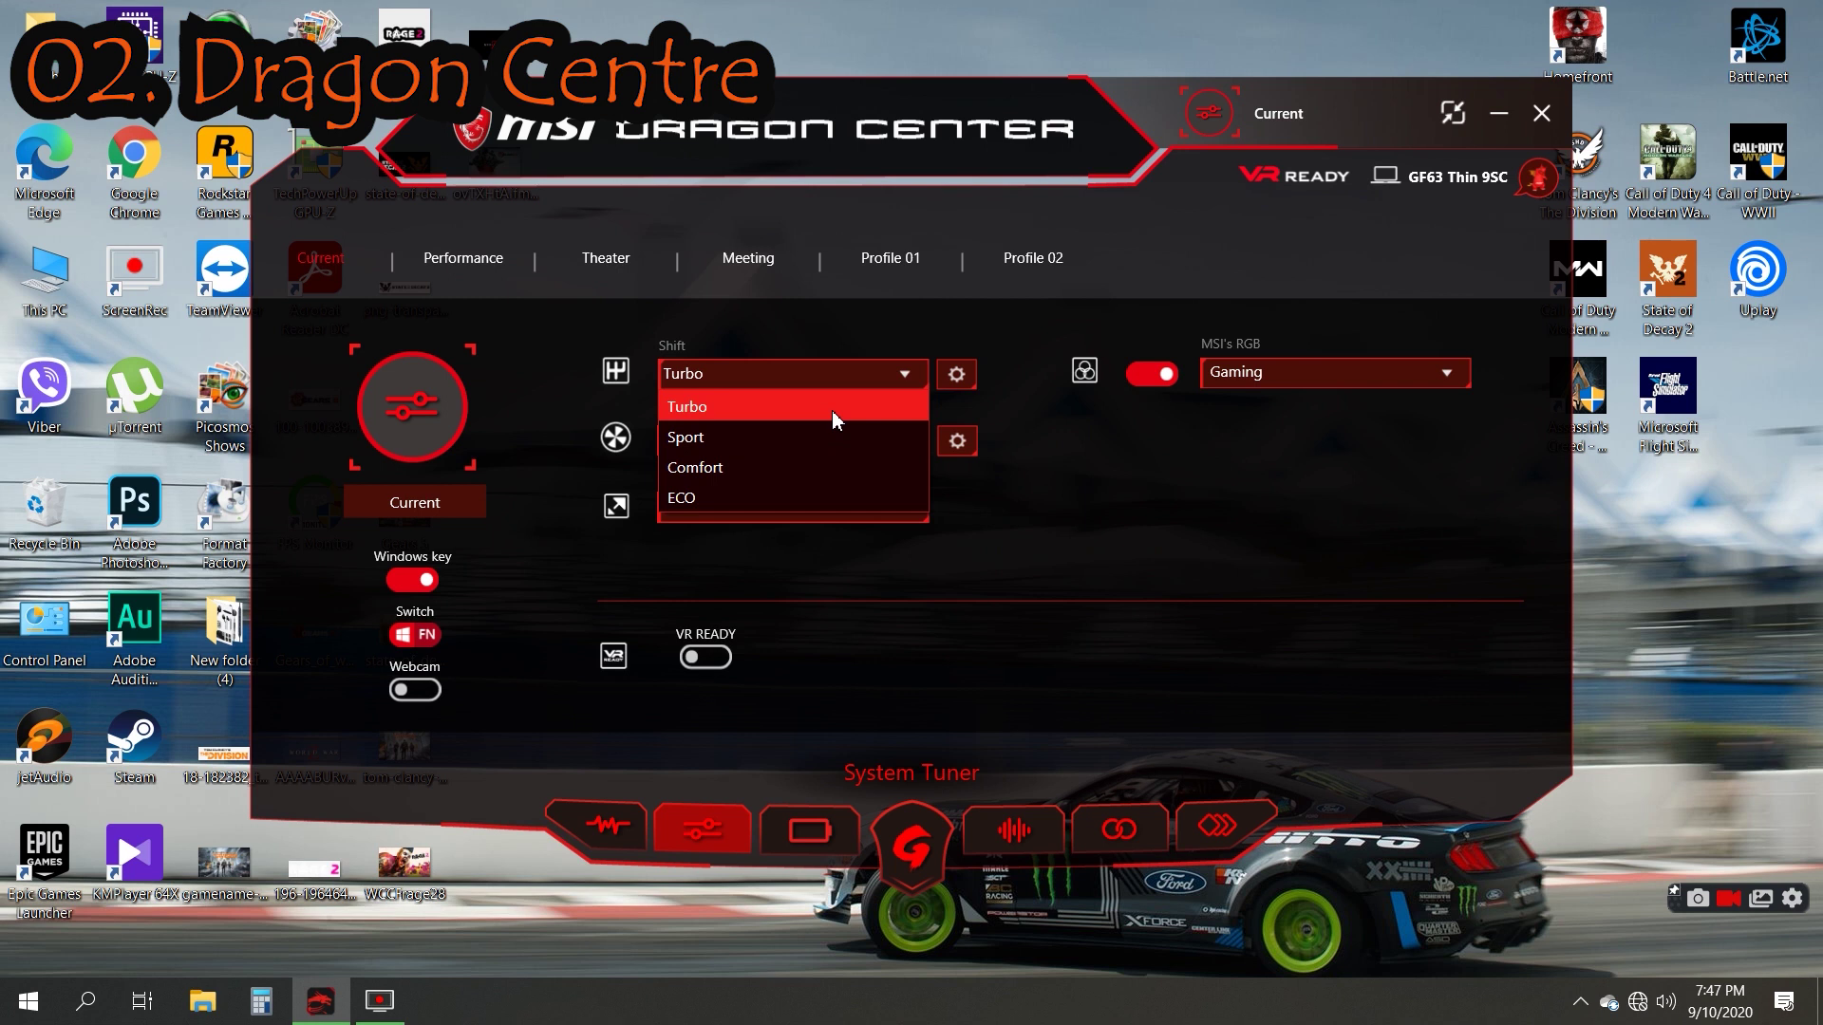
click(1123, 512)
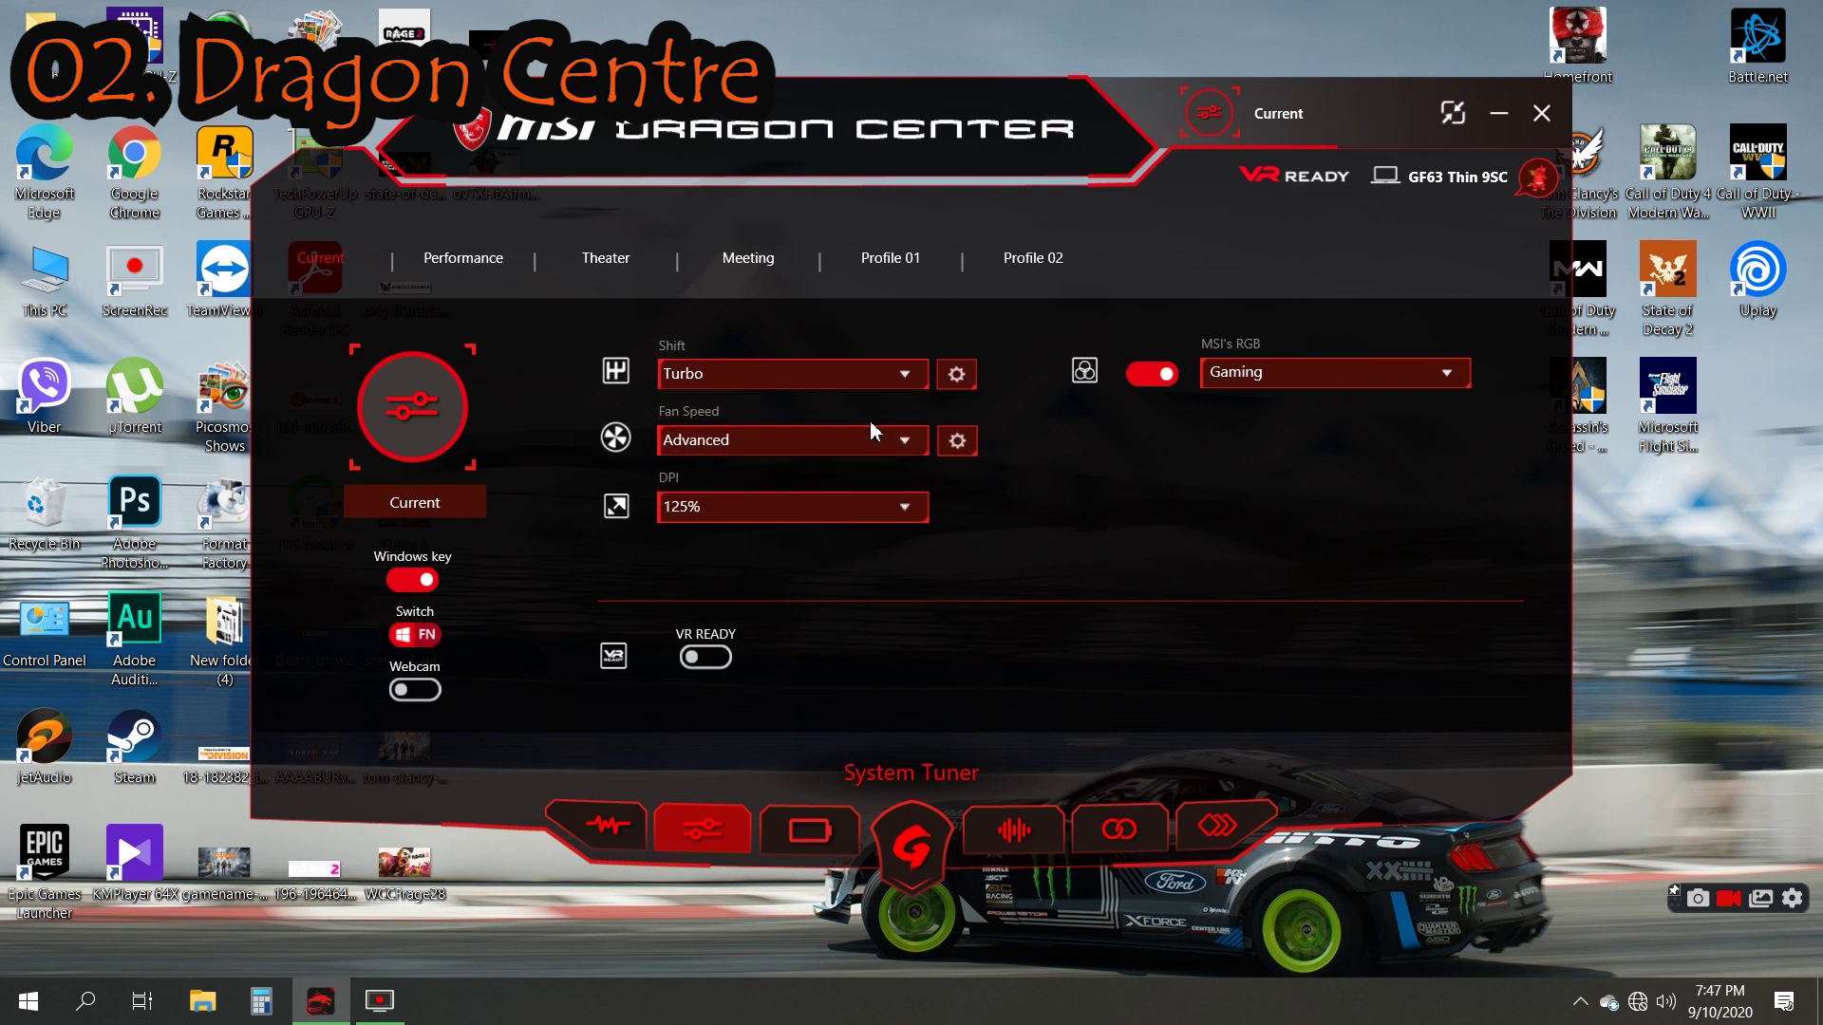
click(778, 442)
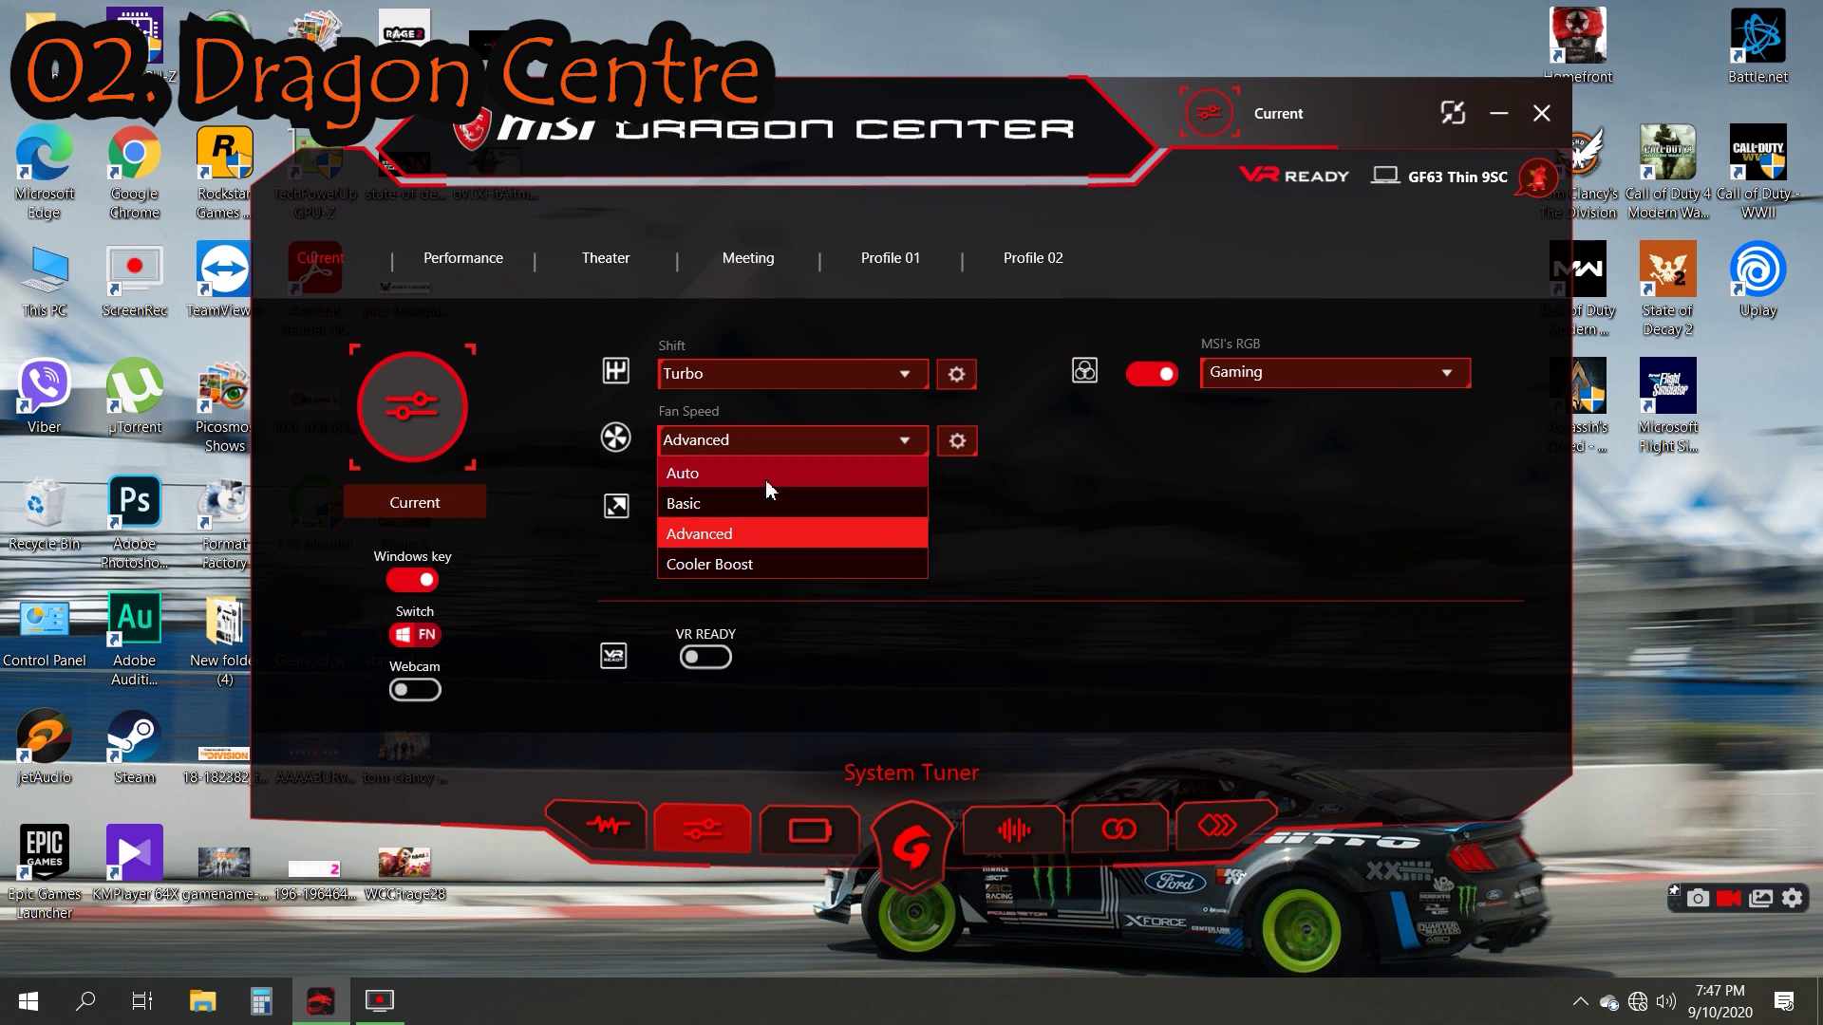
click(775, 445)
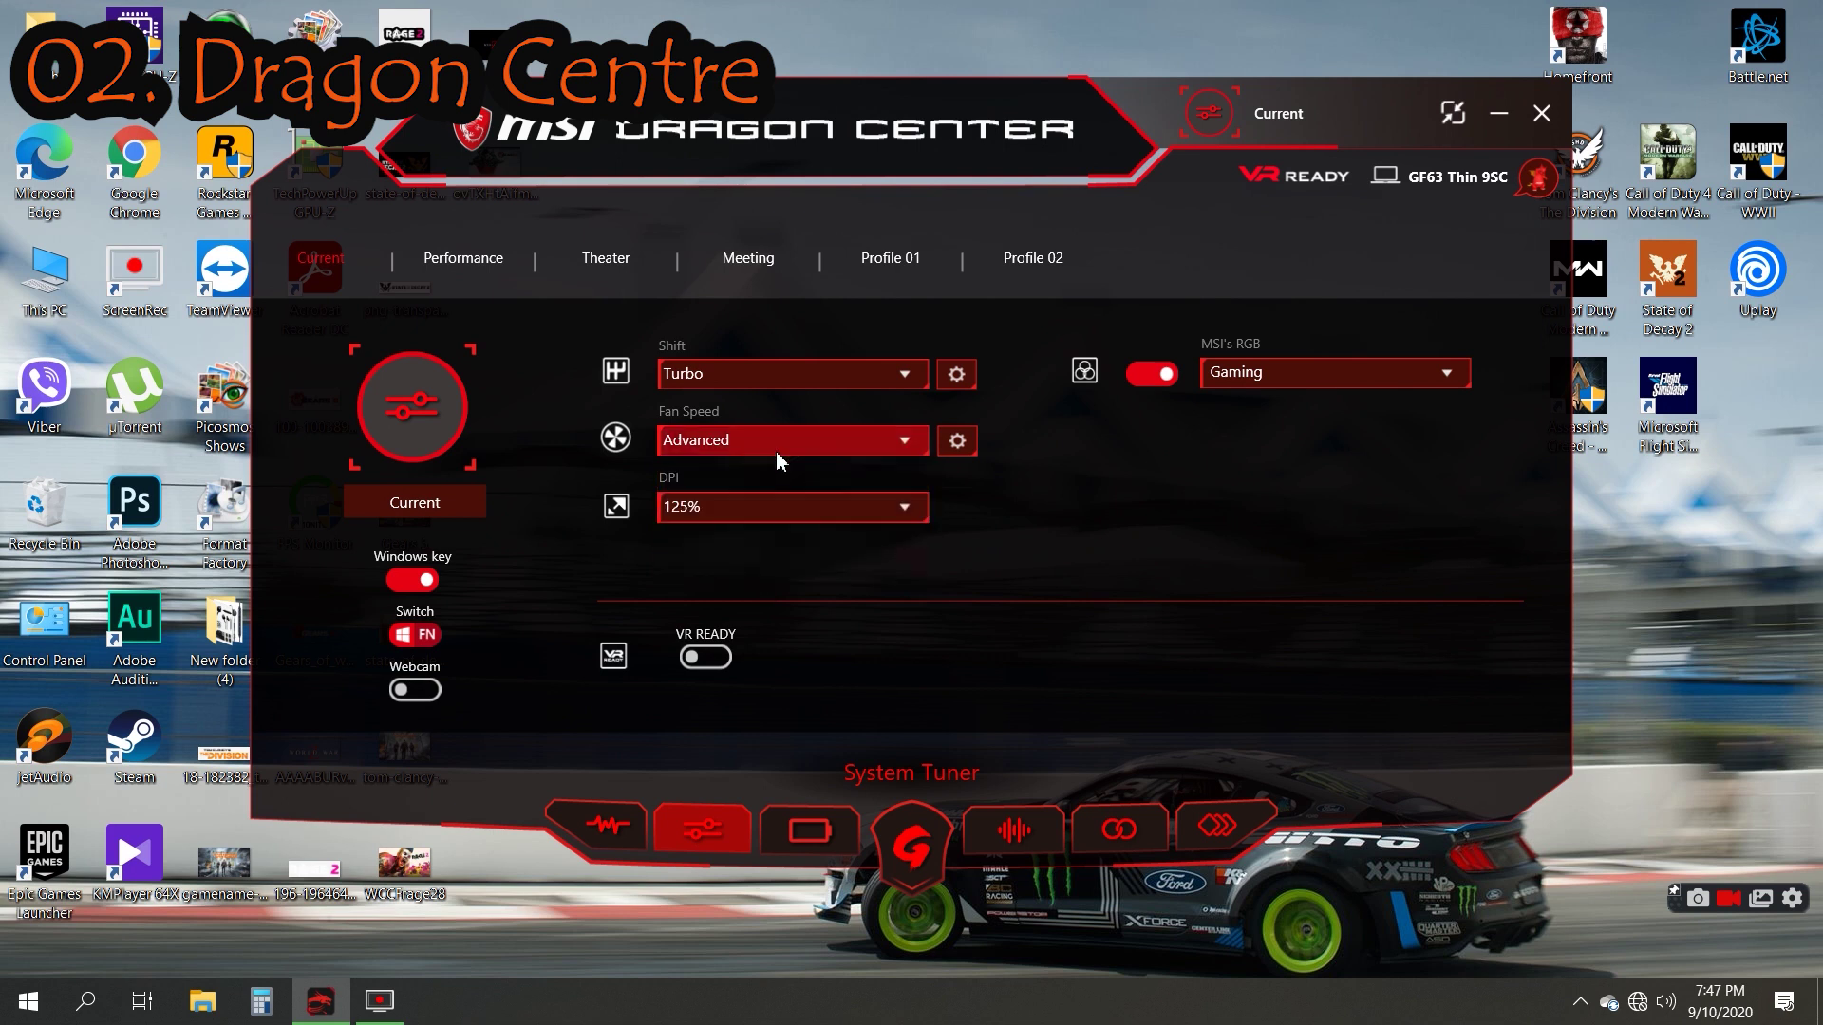
click(775, 450)
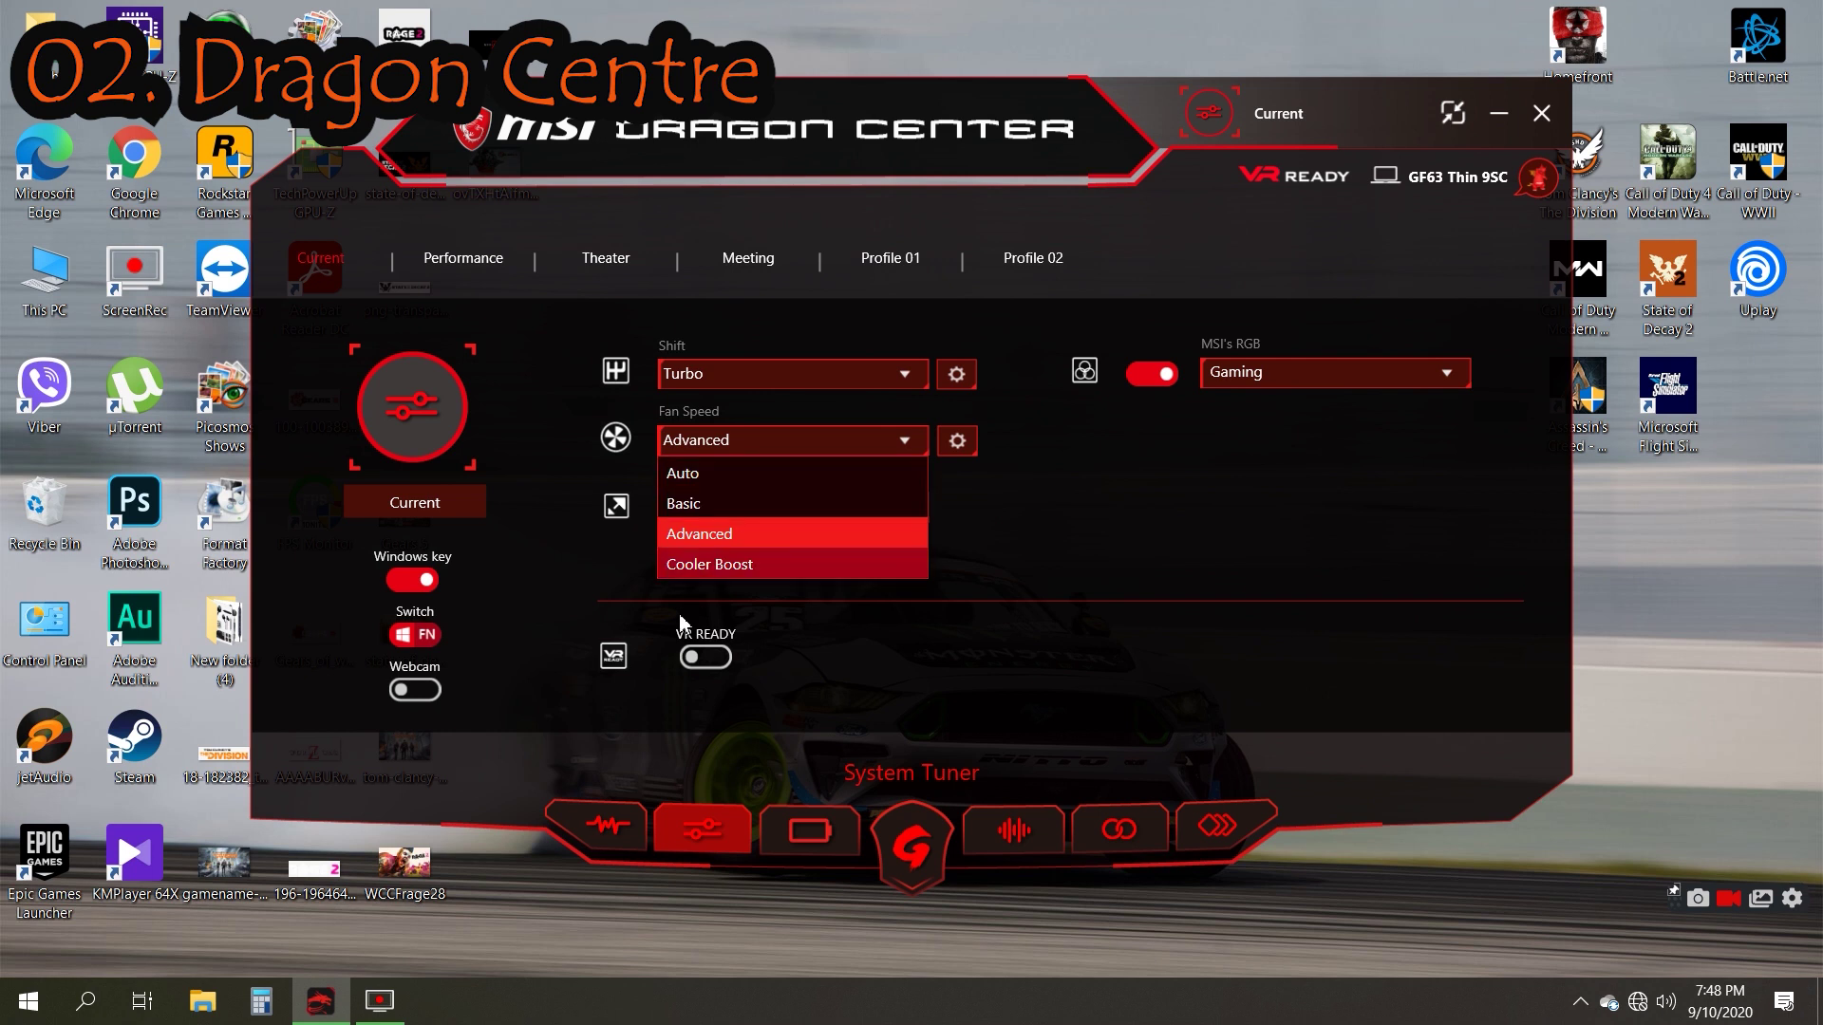
click(778, 540)
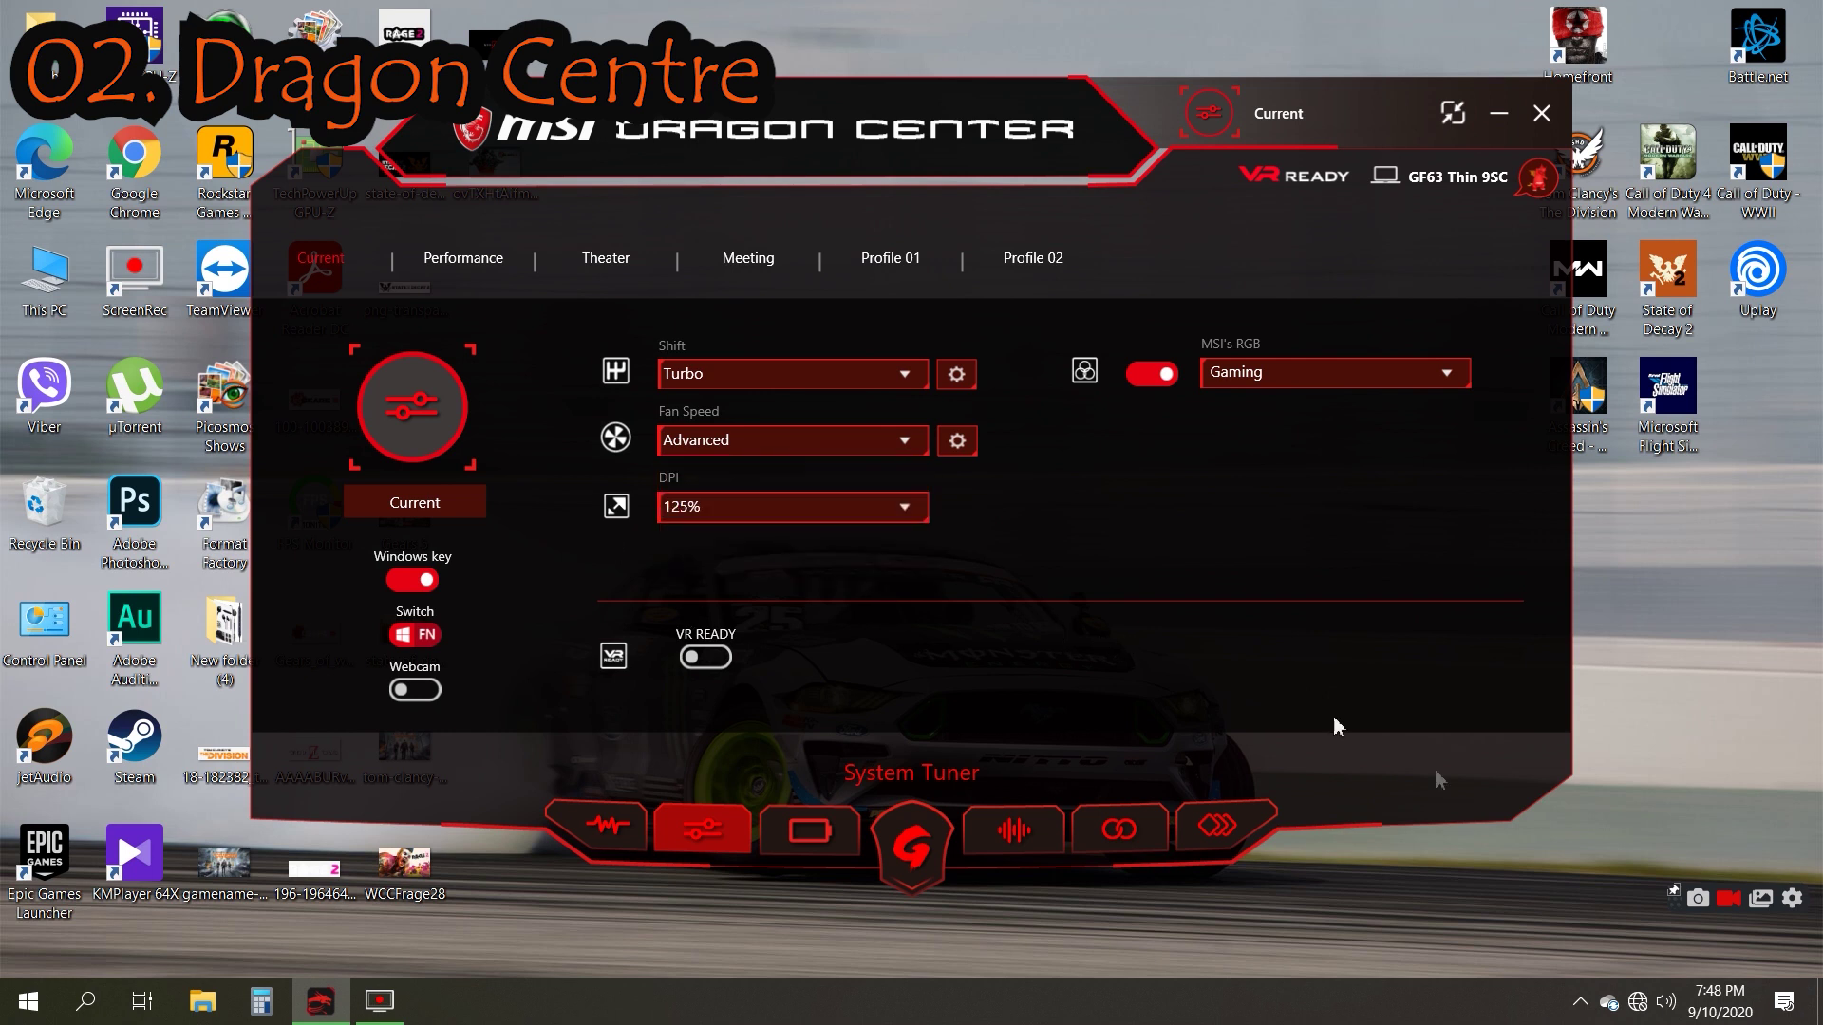
- Open the advanced fan-speed settings and compare the CPU and GPU fan curves
click(957, 442)
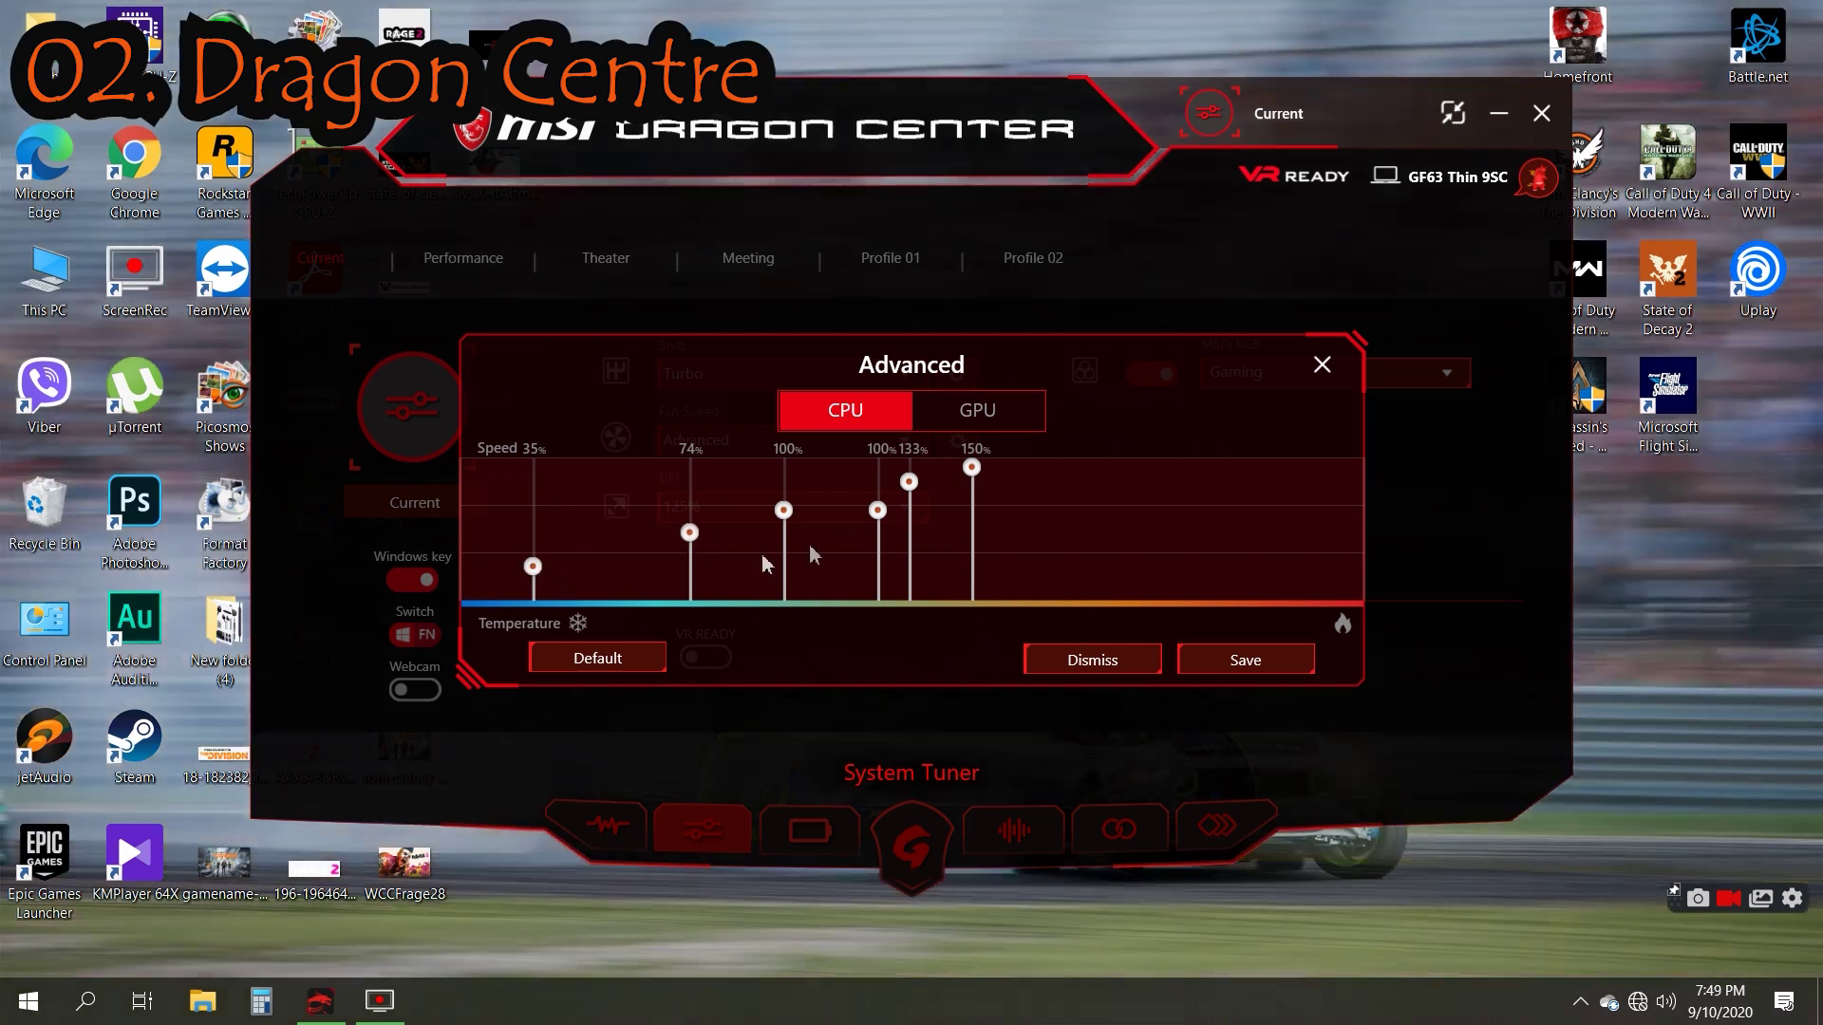
click(976, 472)
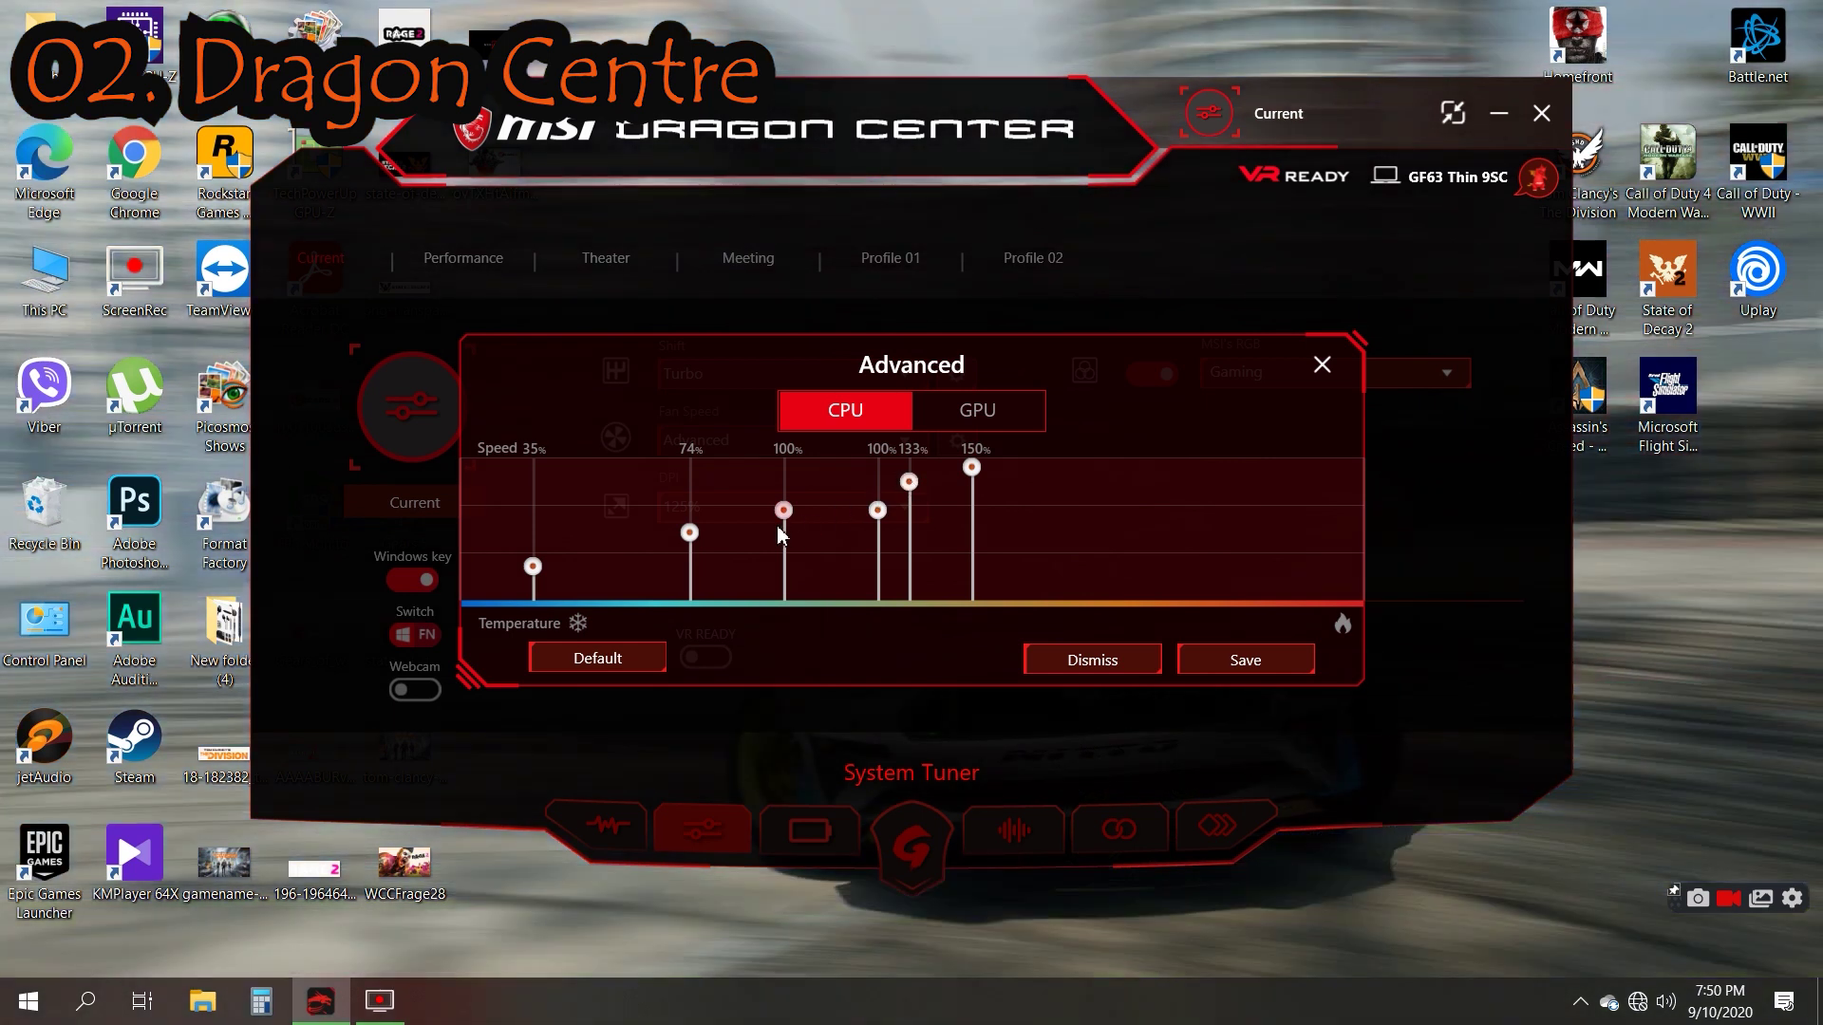
click(977, 411)
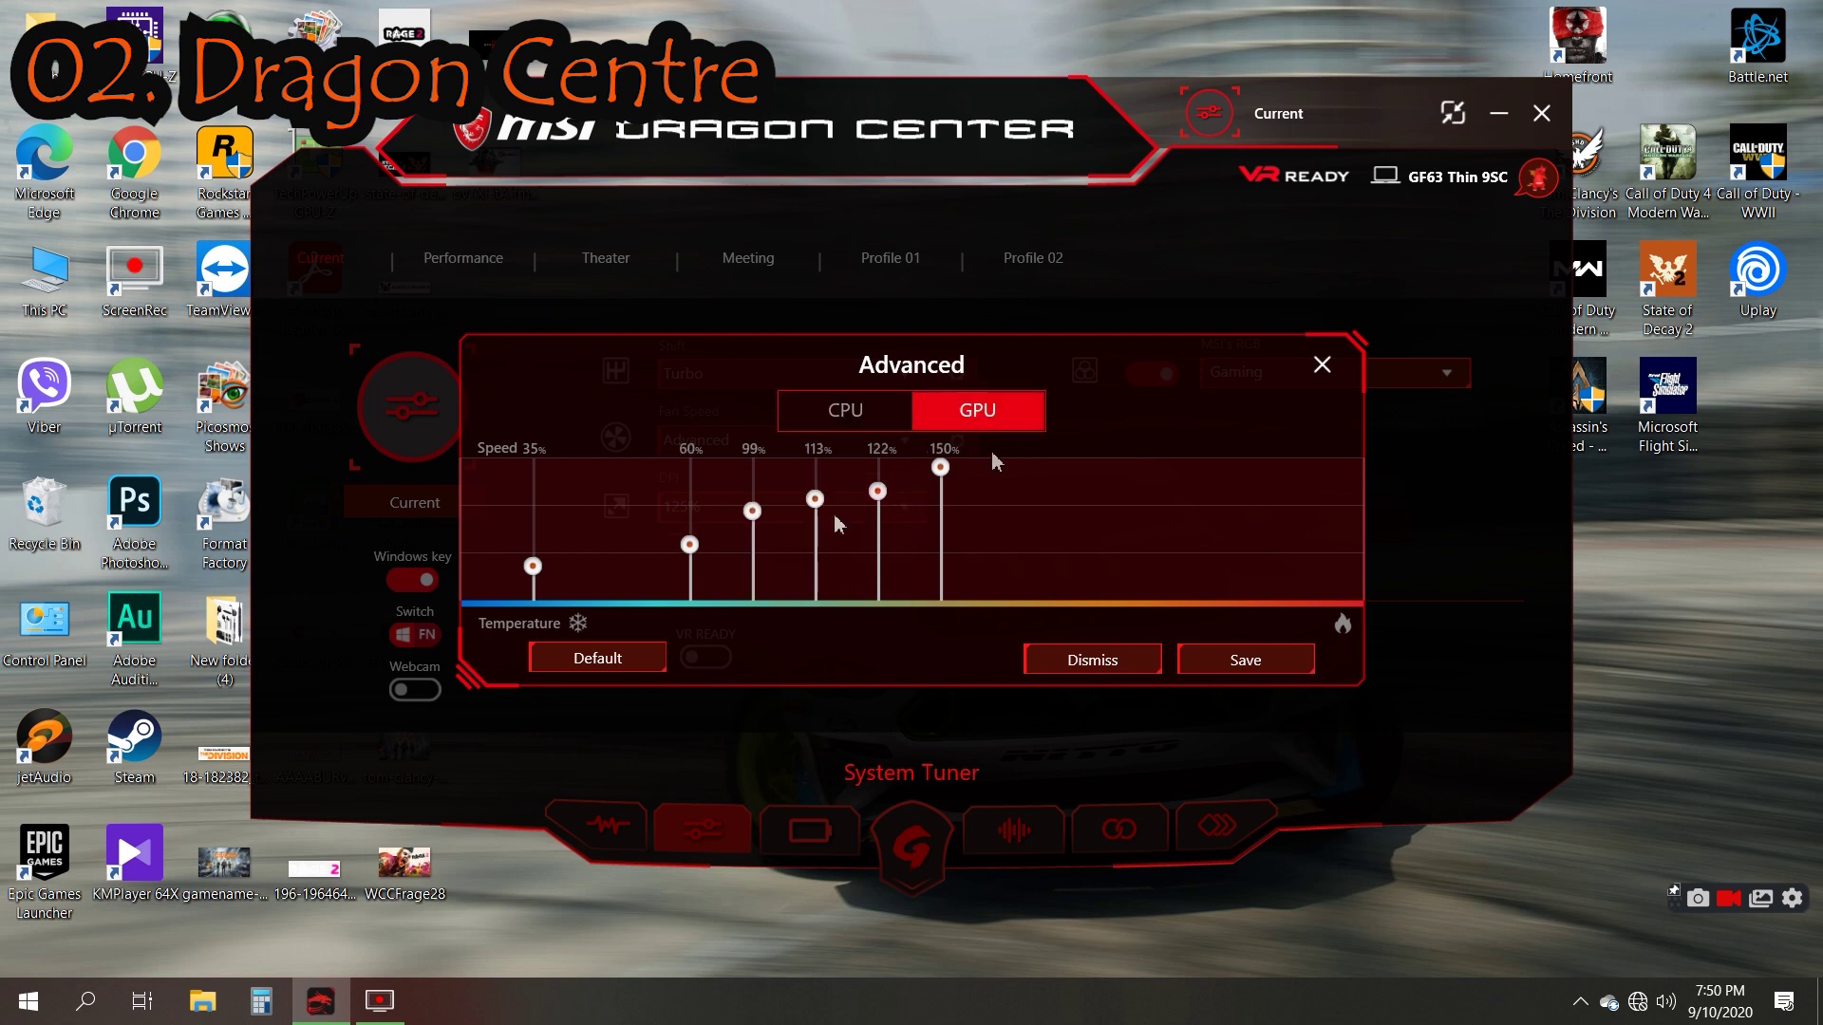
click(843, 422)
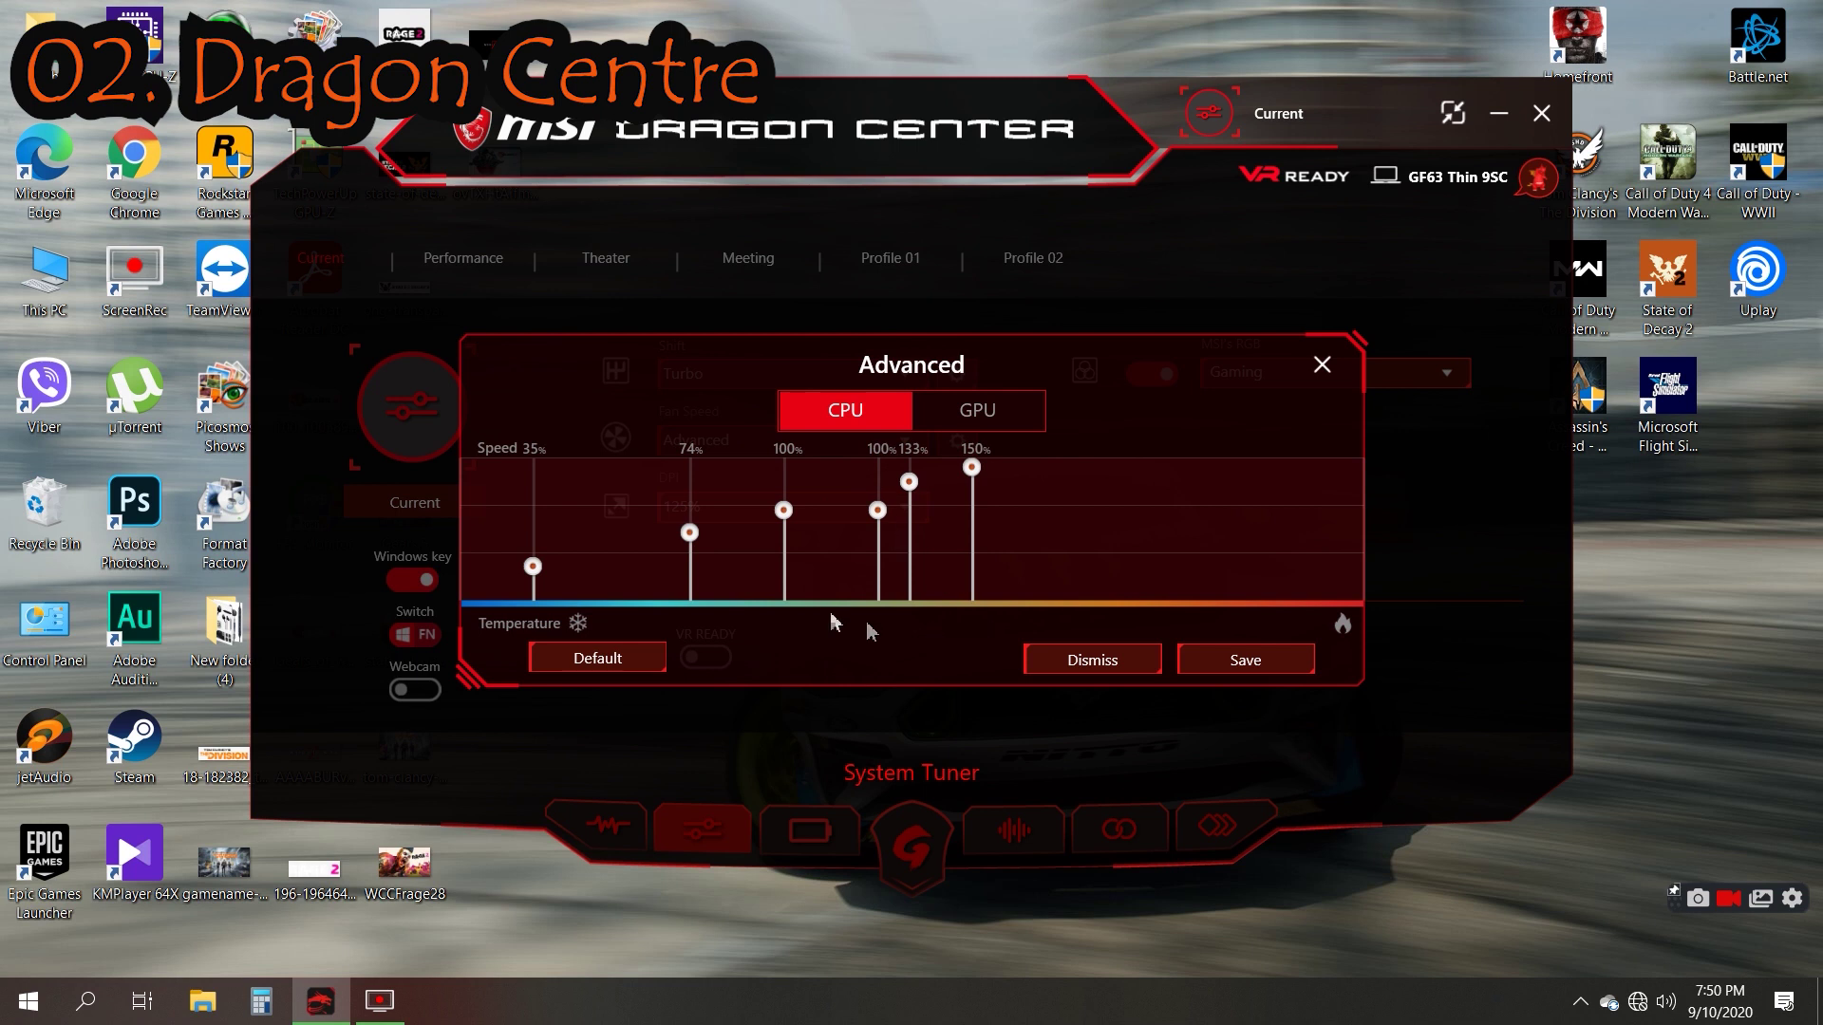
- Save the fan curves, then try the Standard, Anti-Blue, Gaming, Movie, Office and Light RGB presets
click(1228, 658)
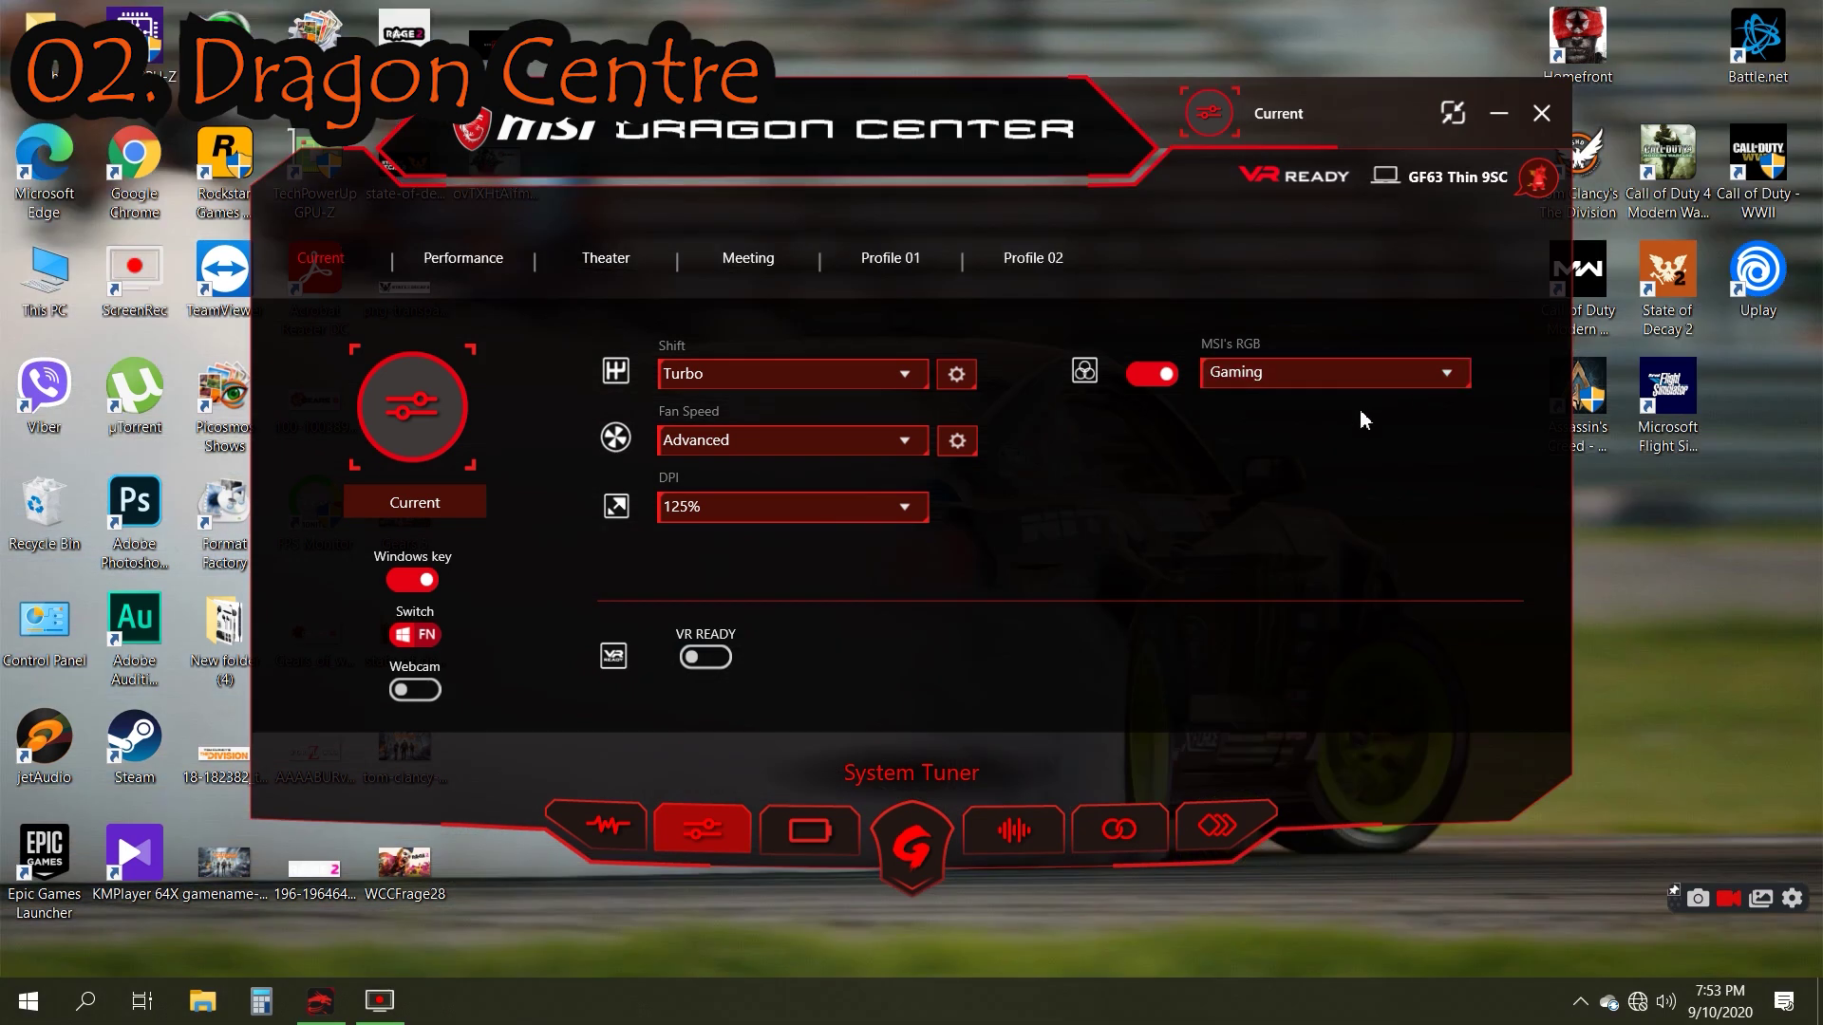
click(1363, 380)
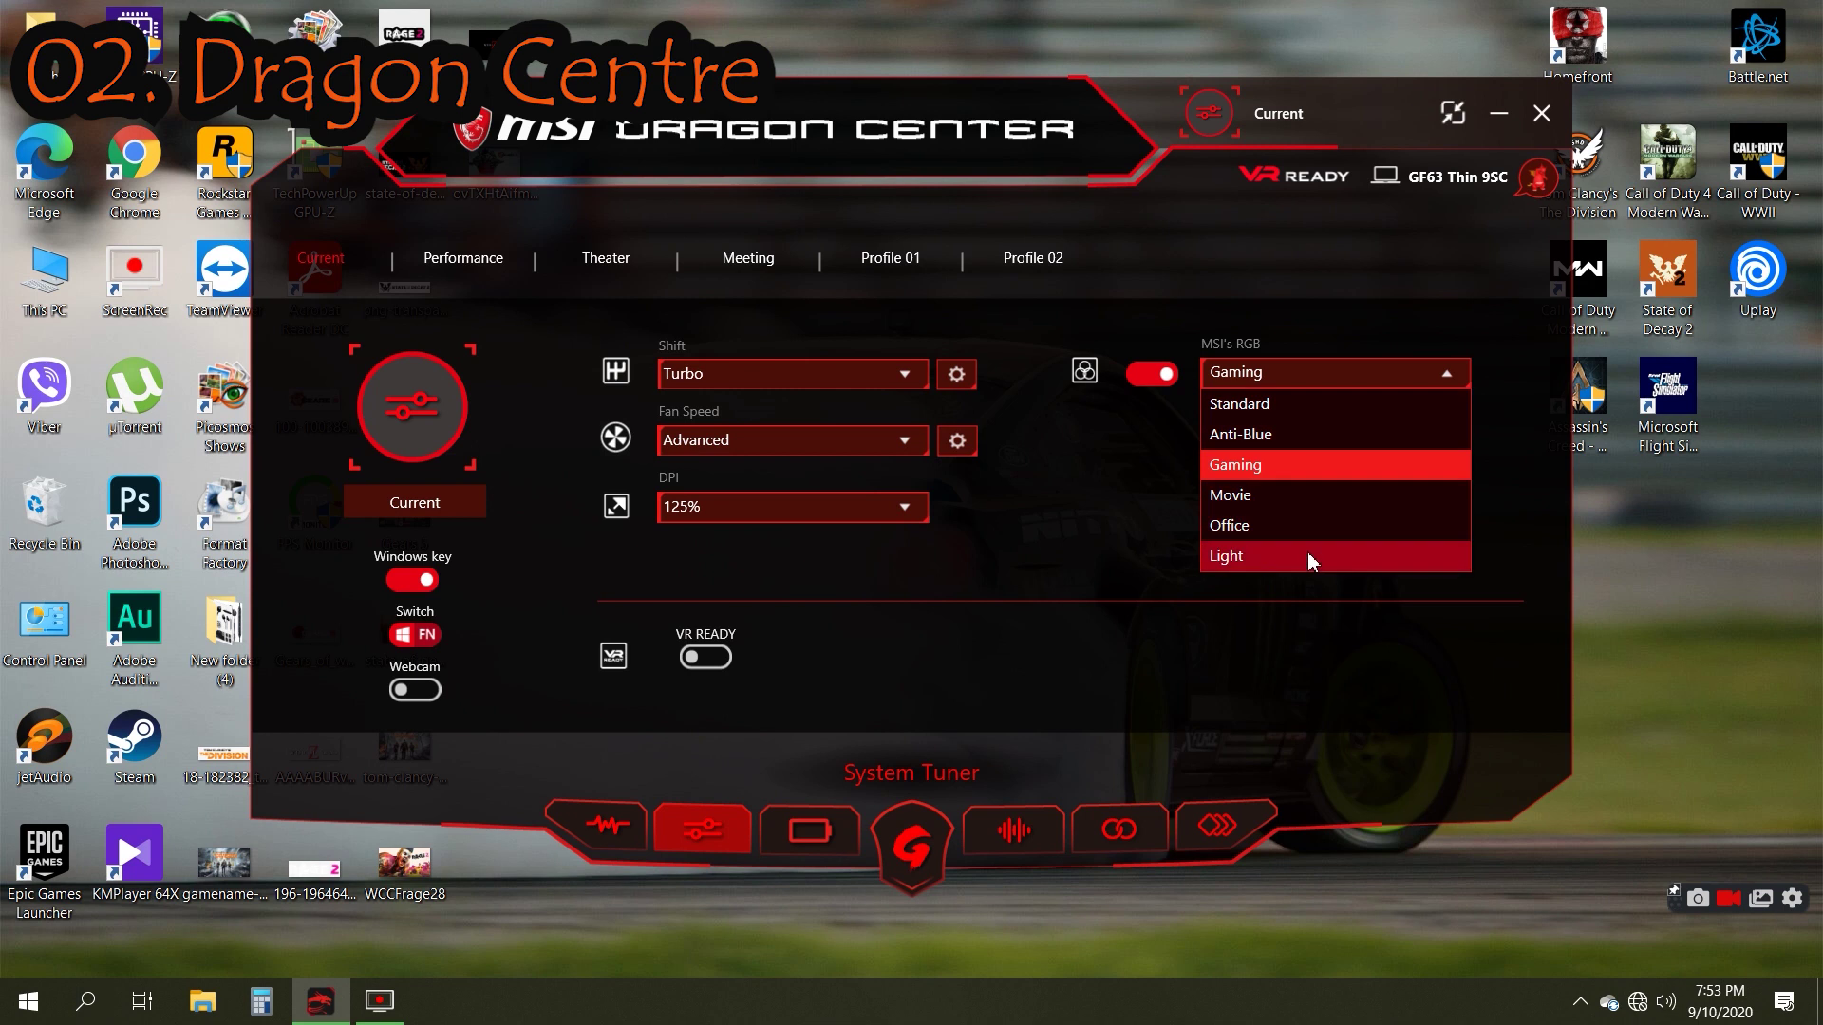
click(1287, 404)
click(1287, 380)
click(1277, 434)
click(1294, 375)
click(1313, 465)
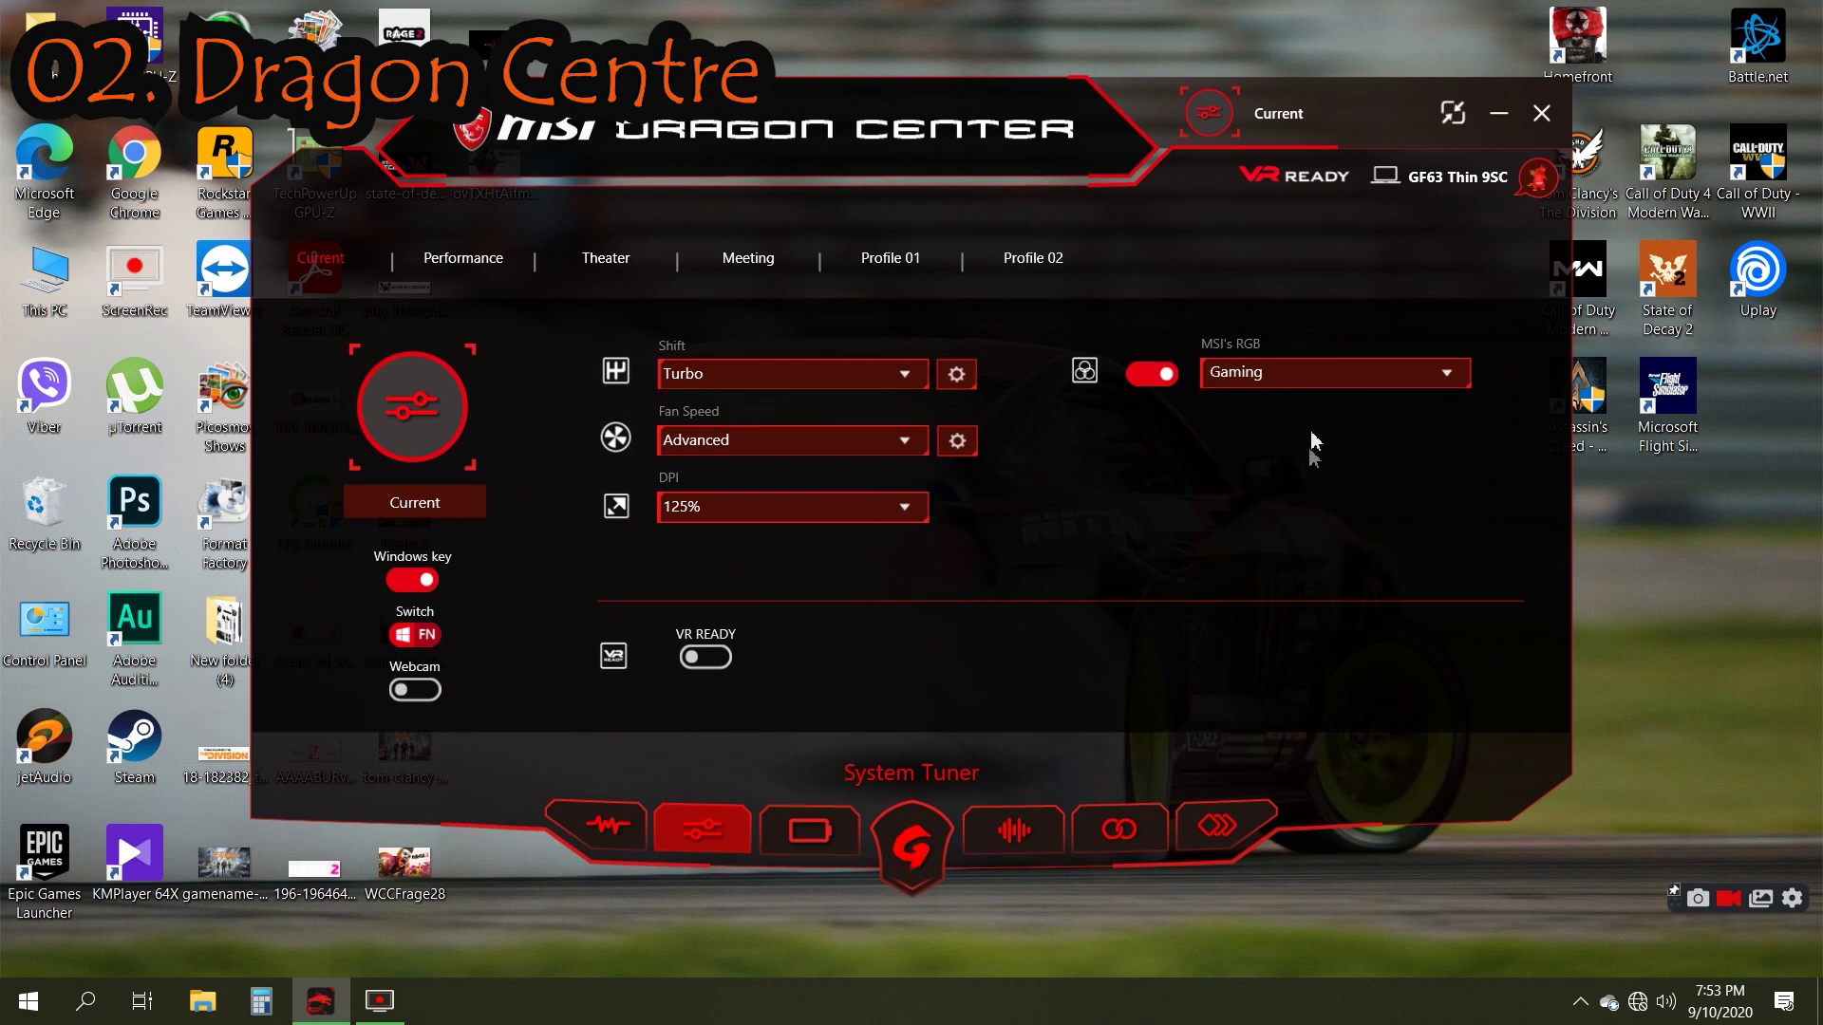
click(1315, 375)
click(1328, 494)
click(1324, 375)
click(1320, 525)
click(1310, 376)
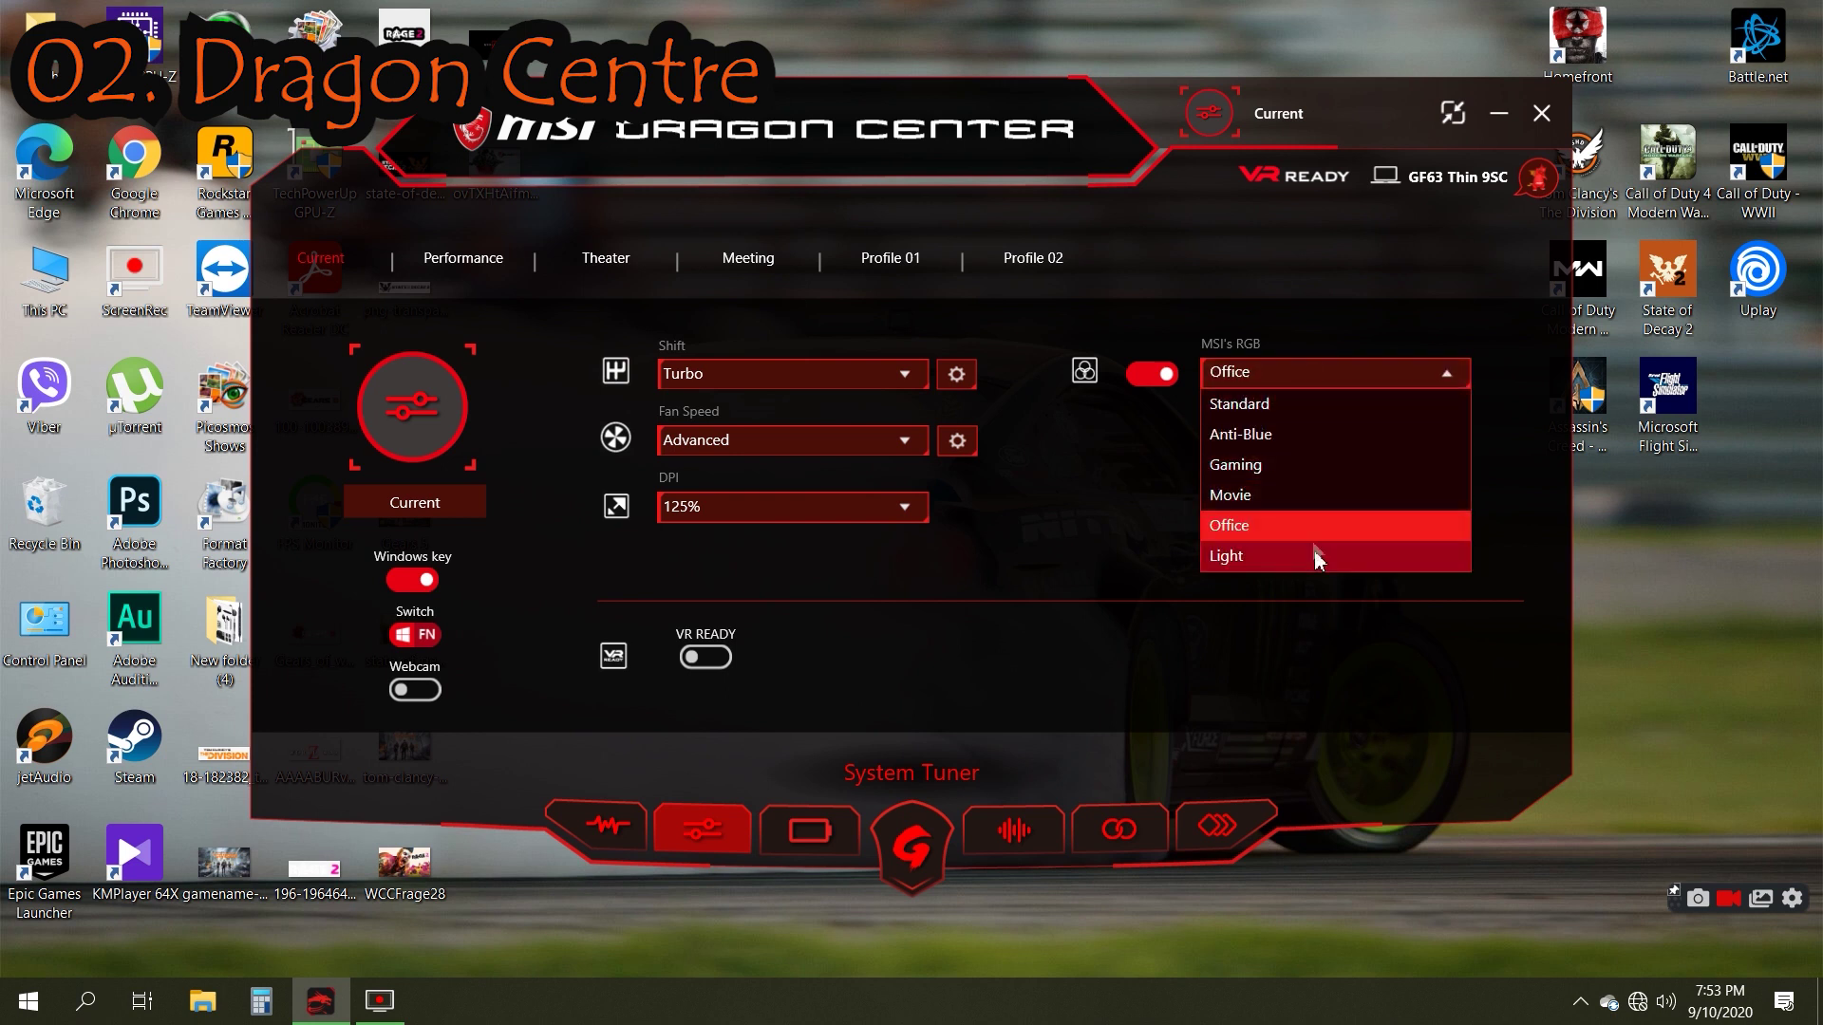
click(1312, 556)
- Switch the MSI's RGB preset between Gaming and Movie, settling back on Gaming
click(1303, 390)
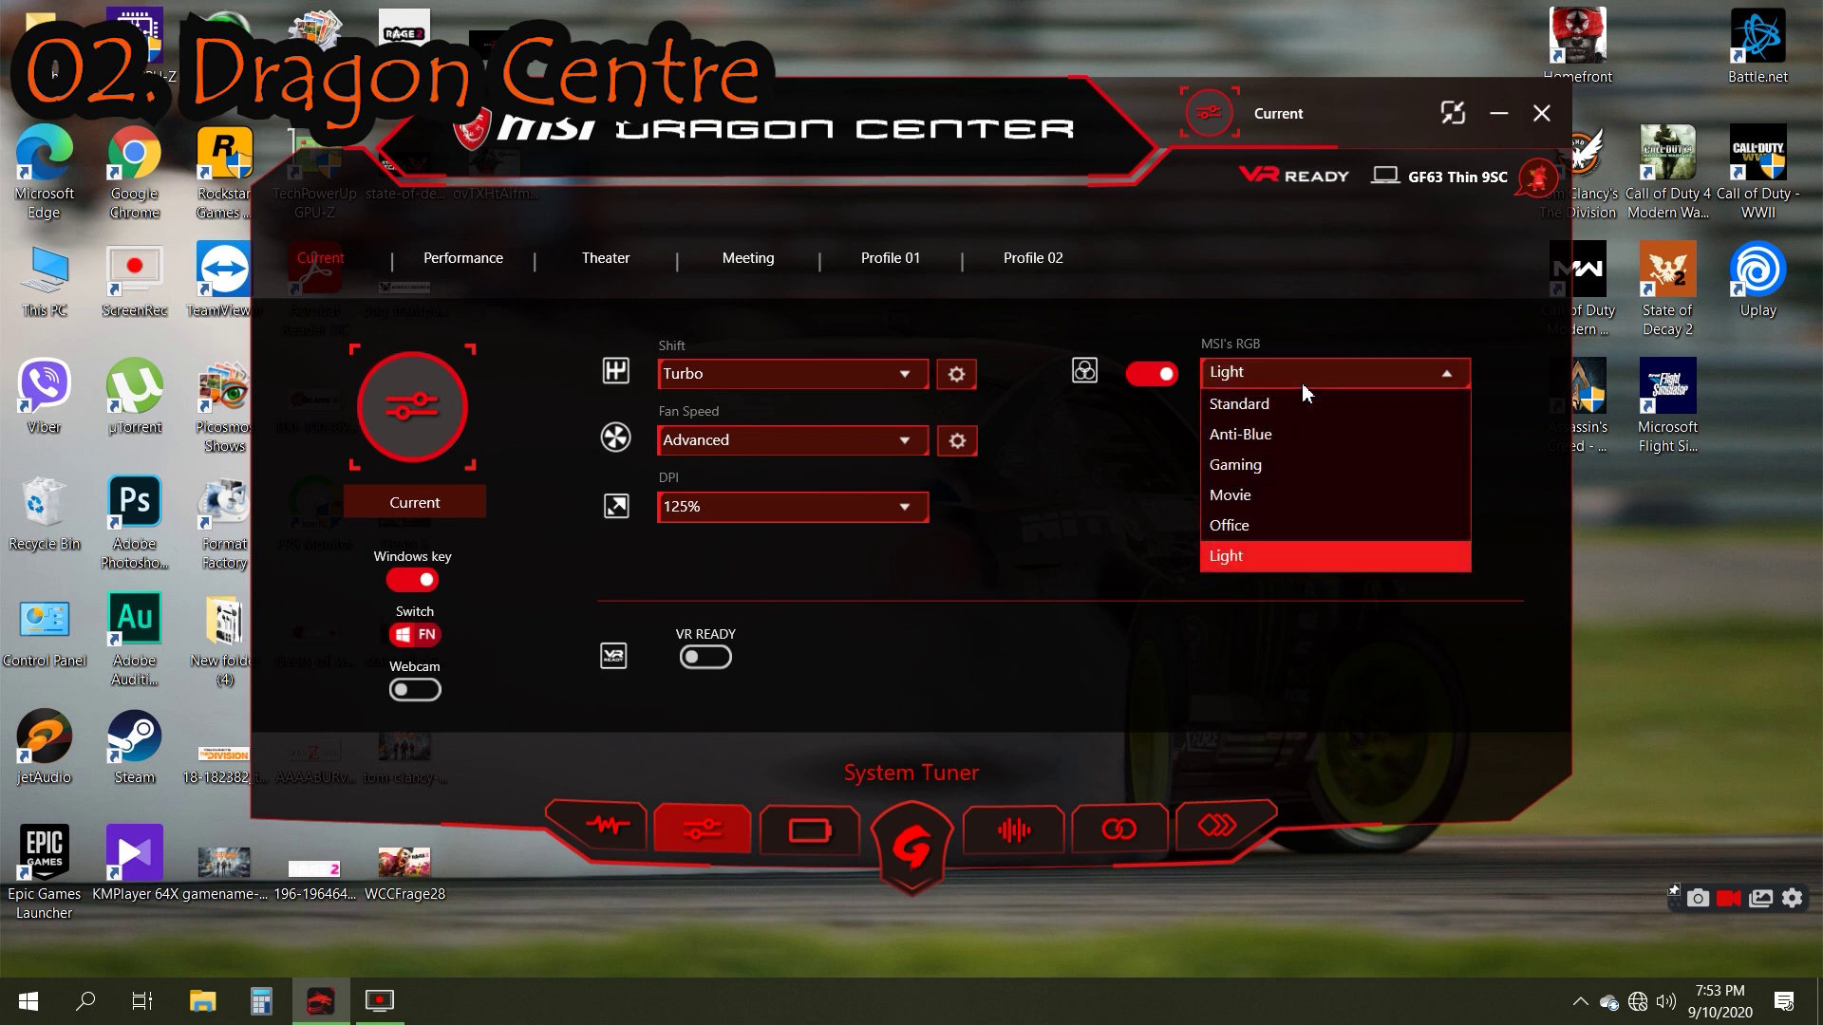
click(1315, 465)
click(1289, 375)
click(1284, 495)
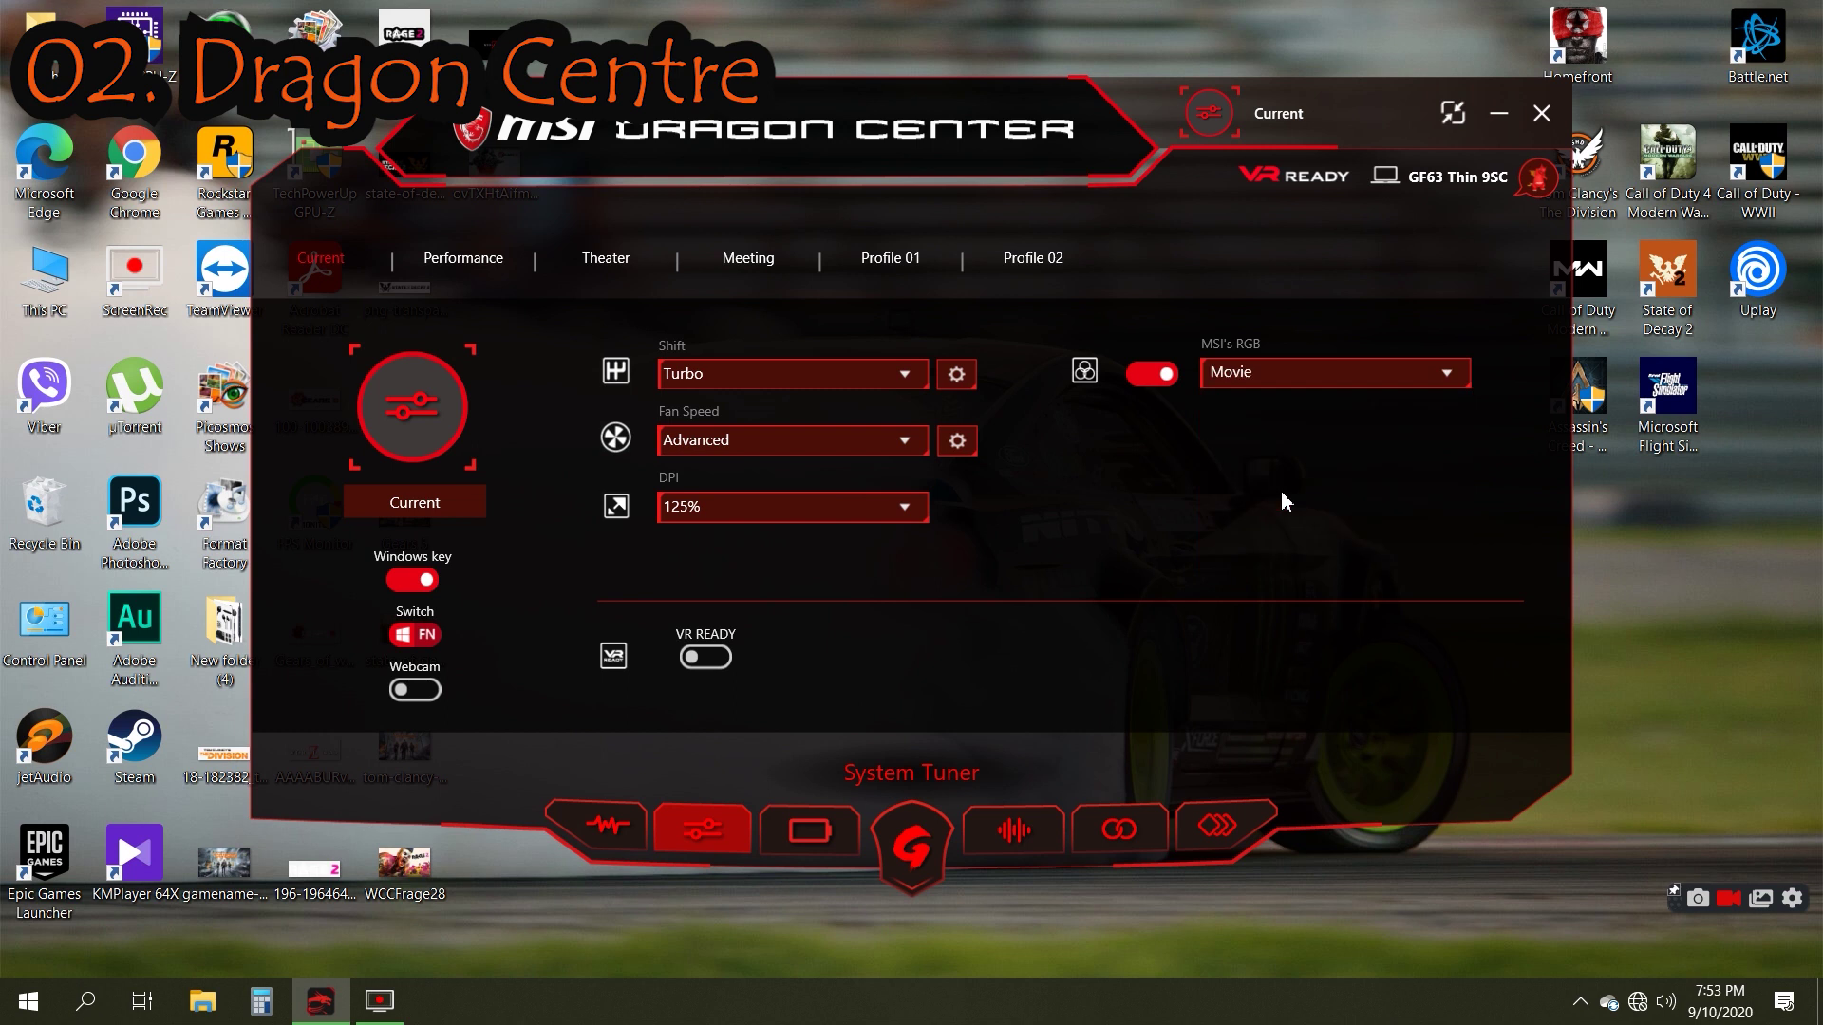
click(1286, 391)
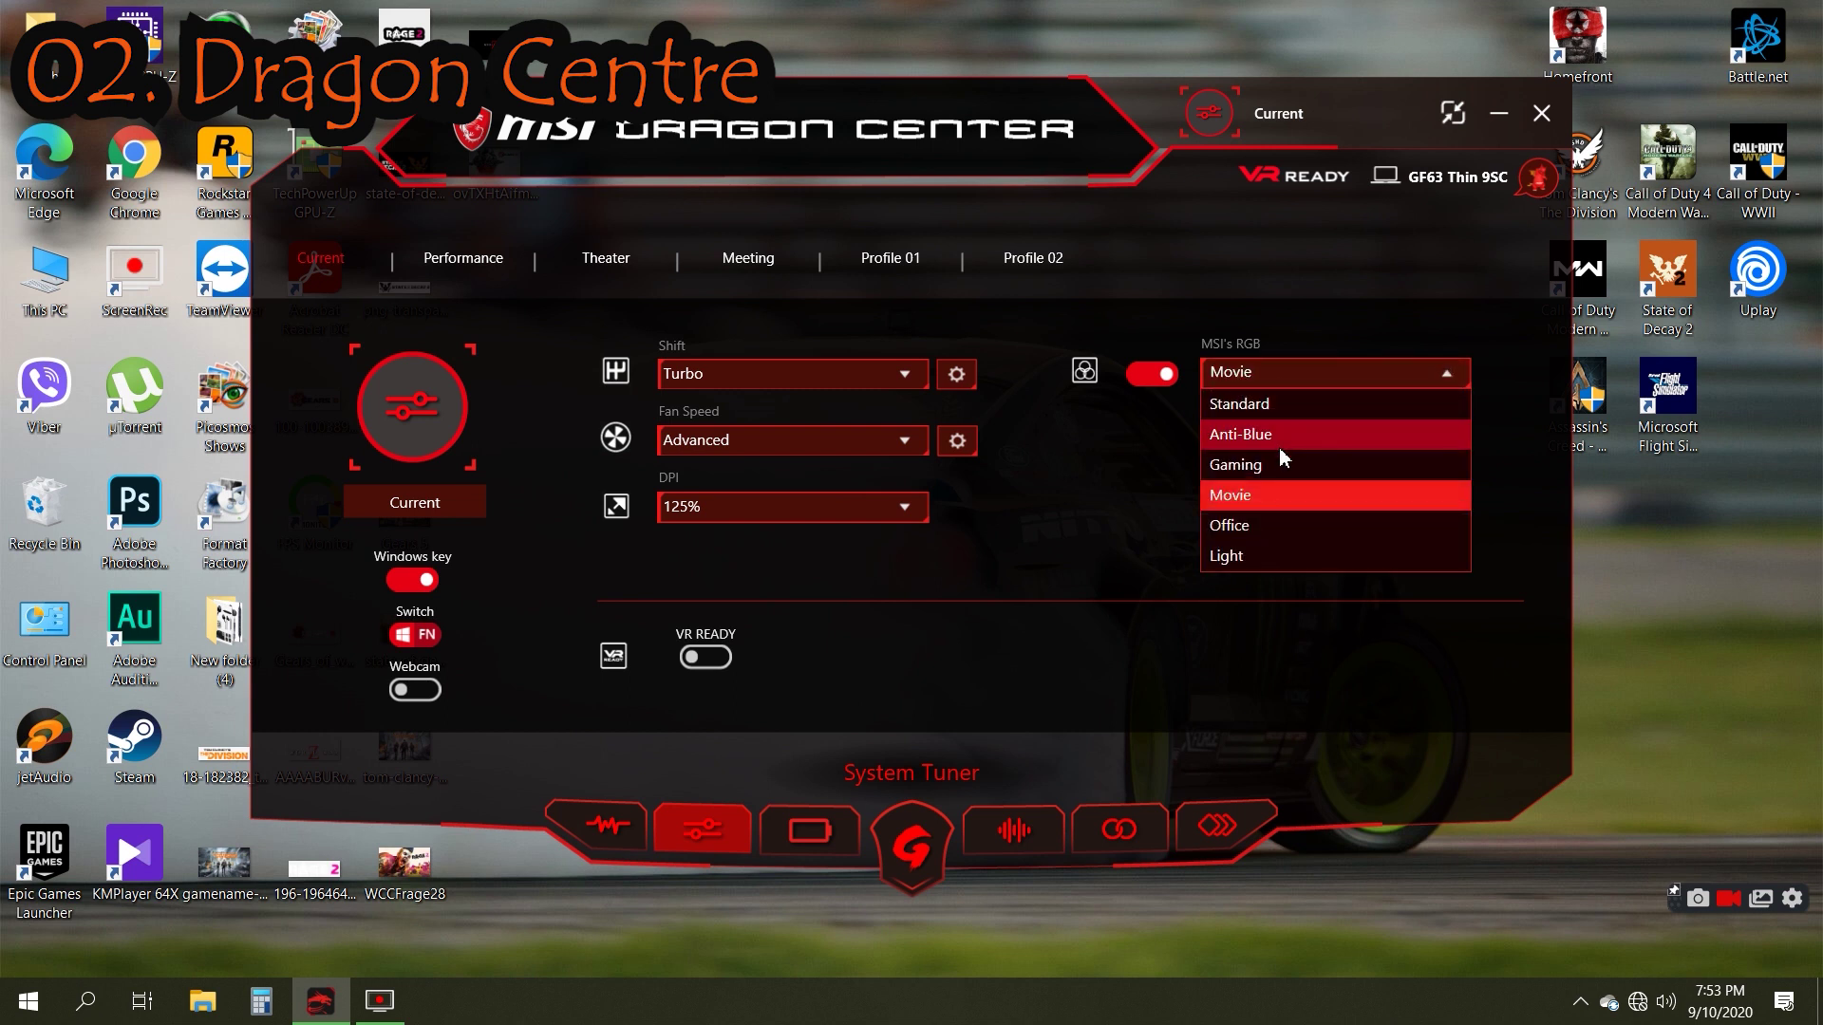
click(1287, 467)
click(1324, 377)
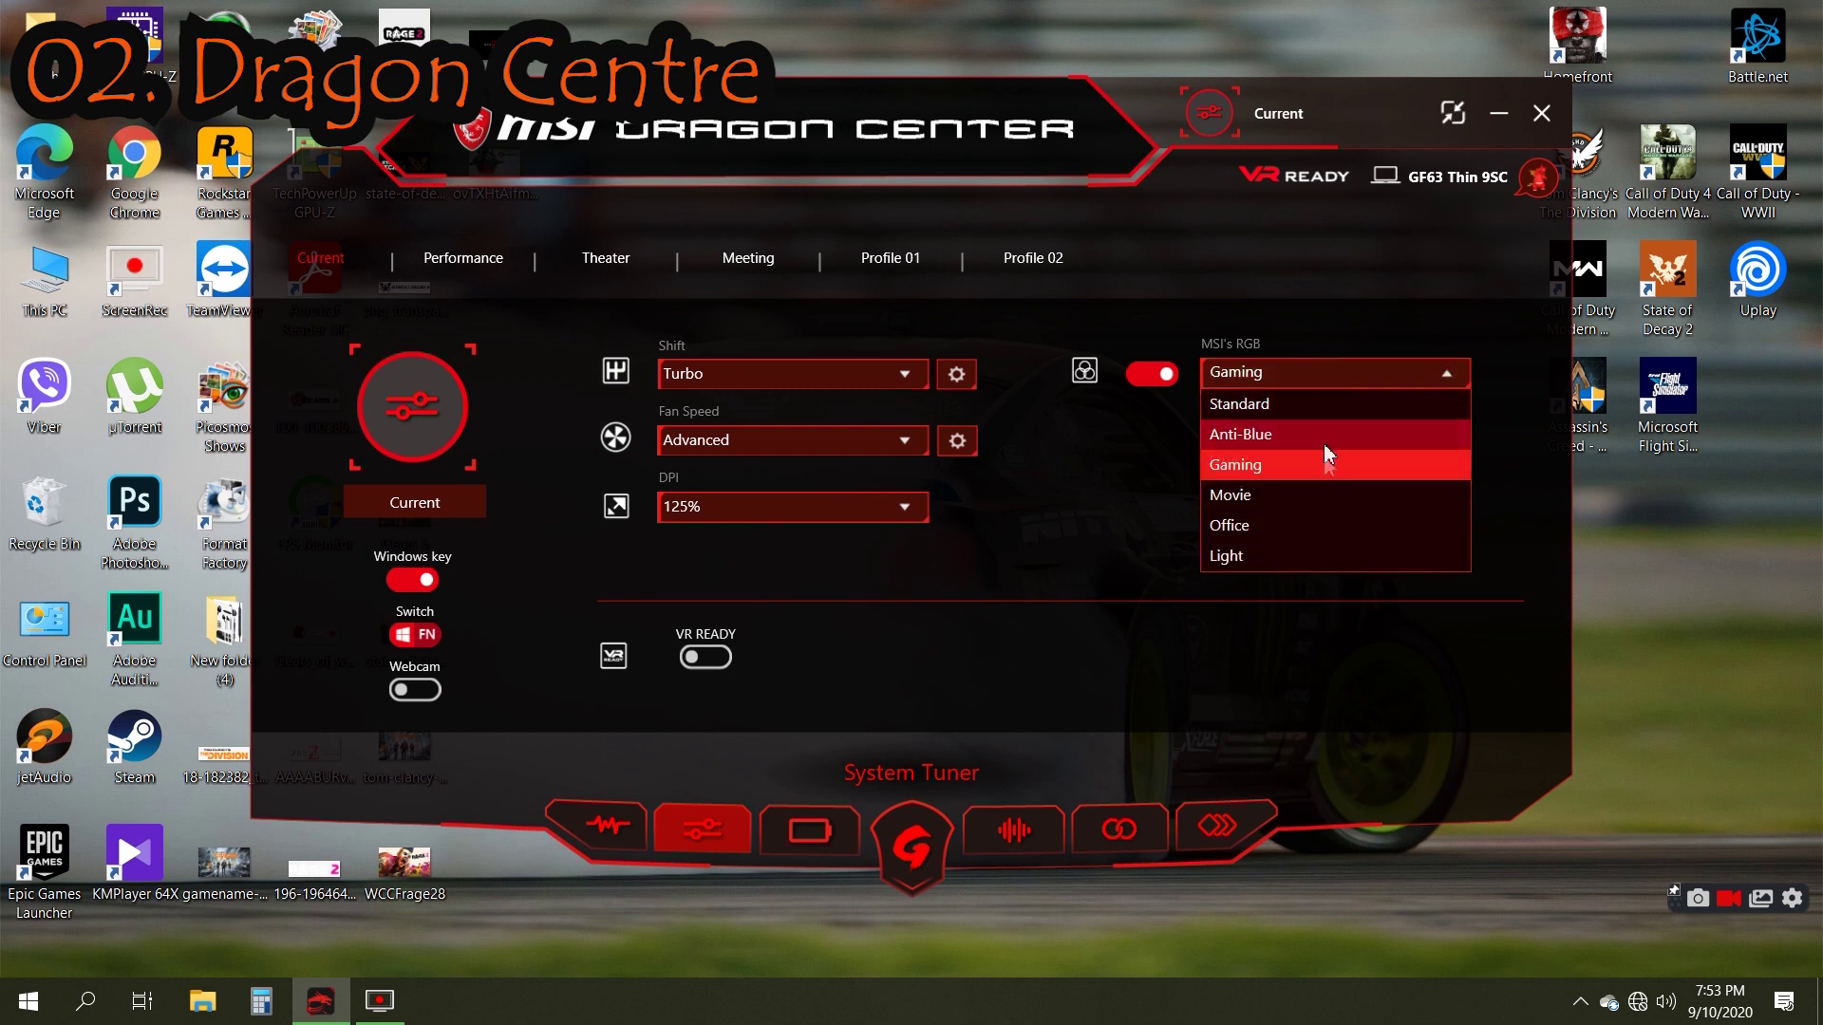
click(1329, 463)
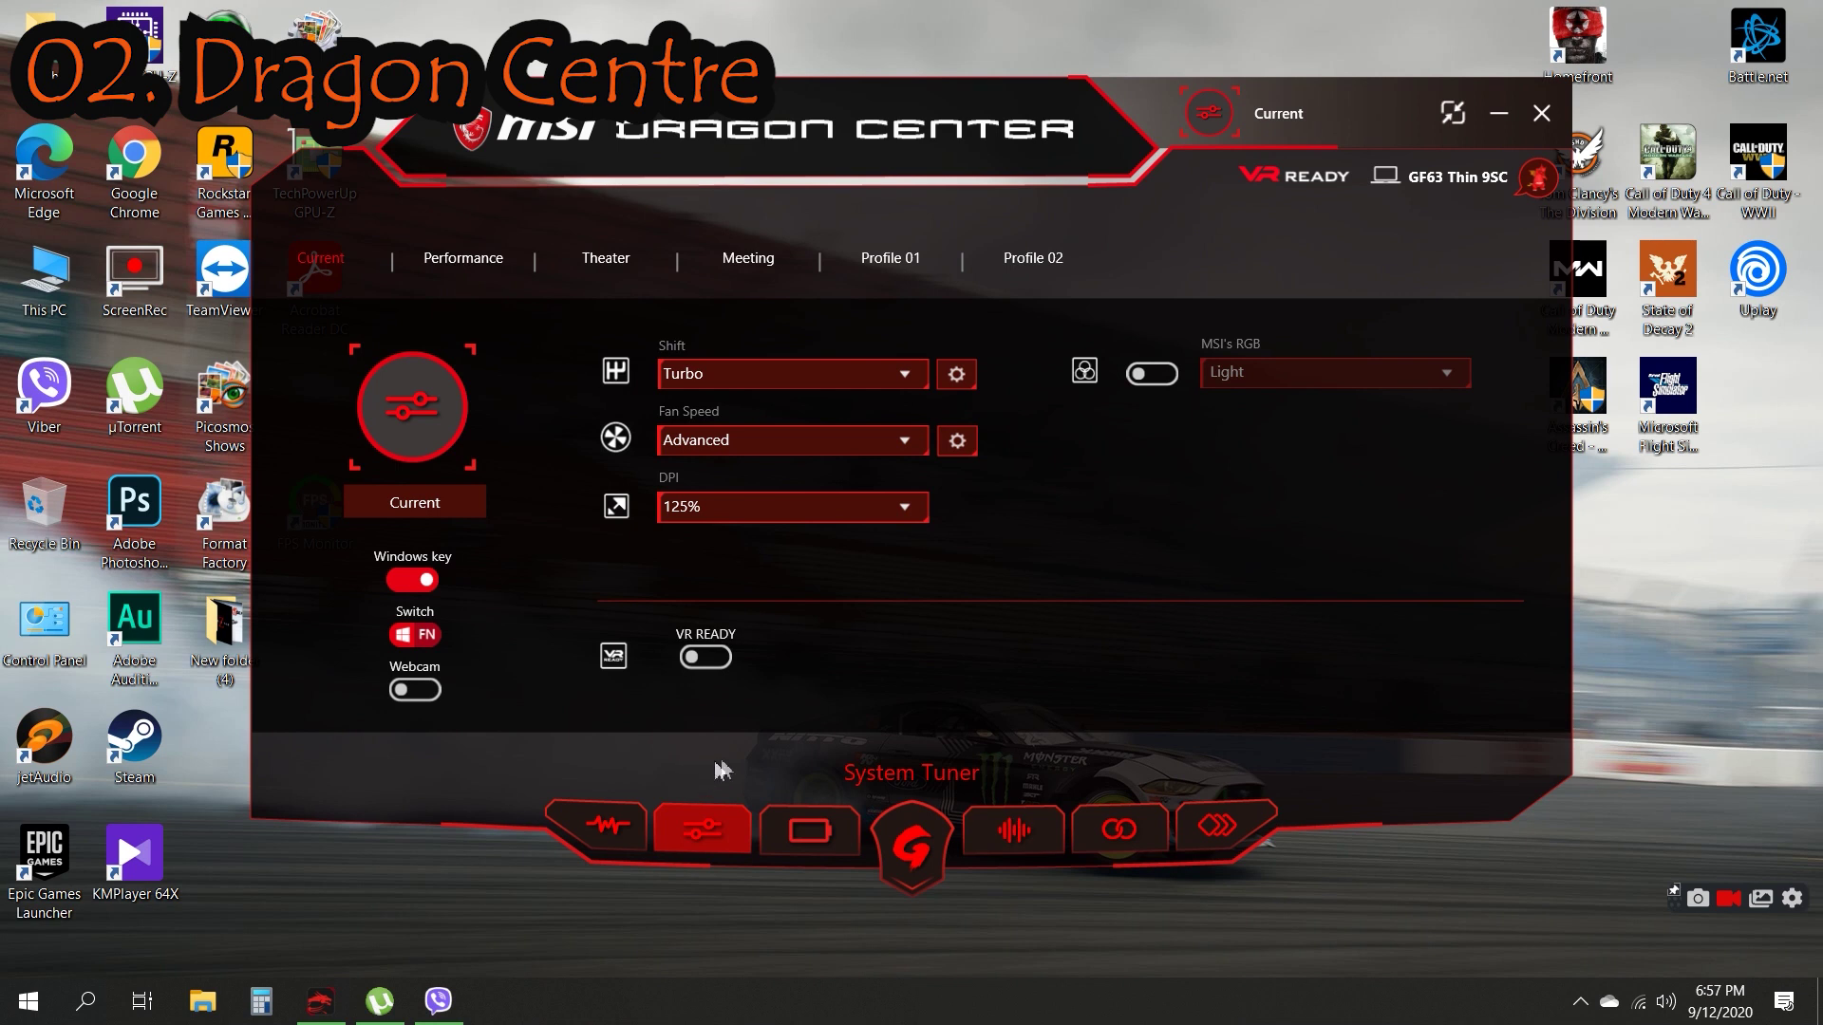
- Switch to the Battery Master page
click(794, 851)
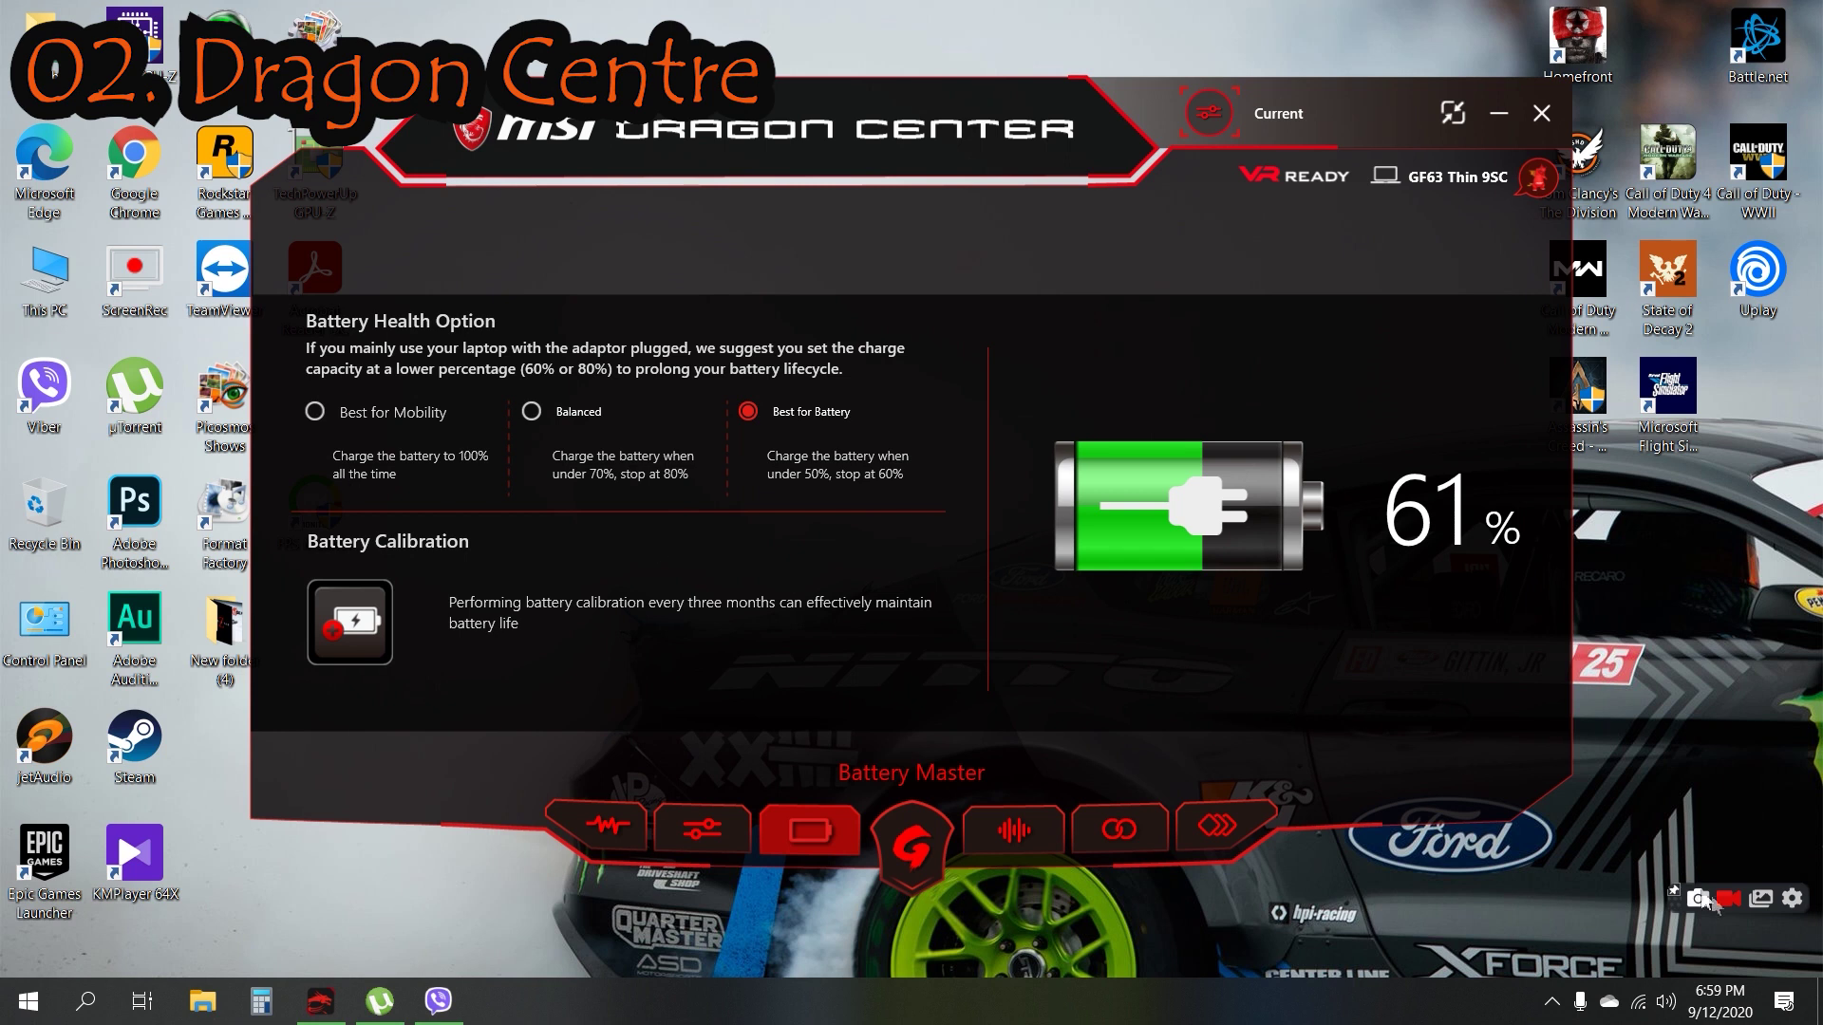
- Open Gaming Mode and scroll up and down through its game list
click(934, 854)
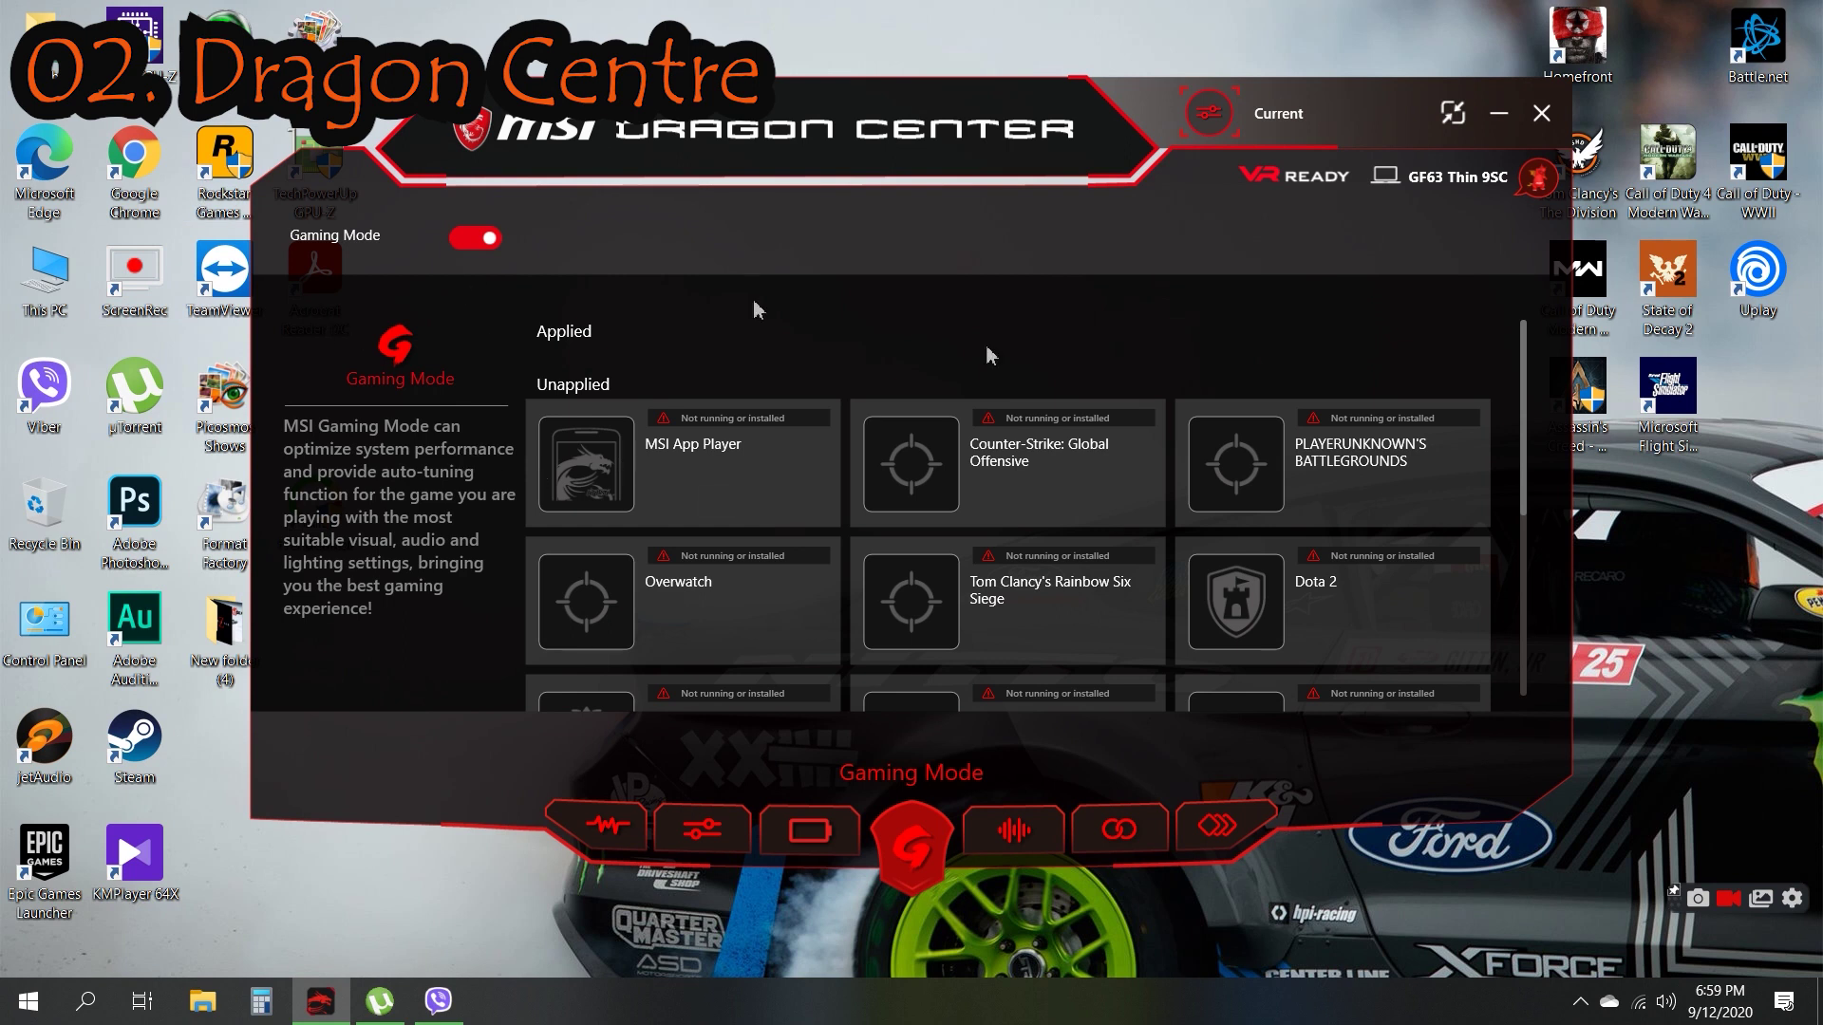
scroll(946, 550, down, 4)
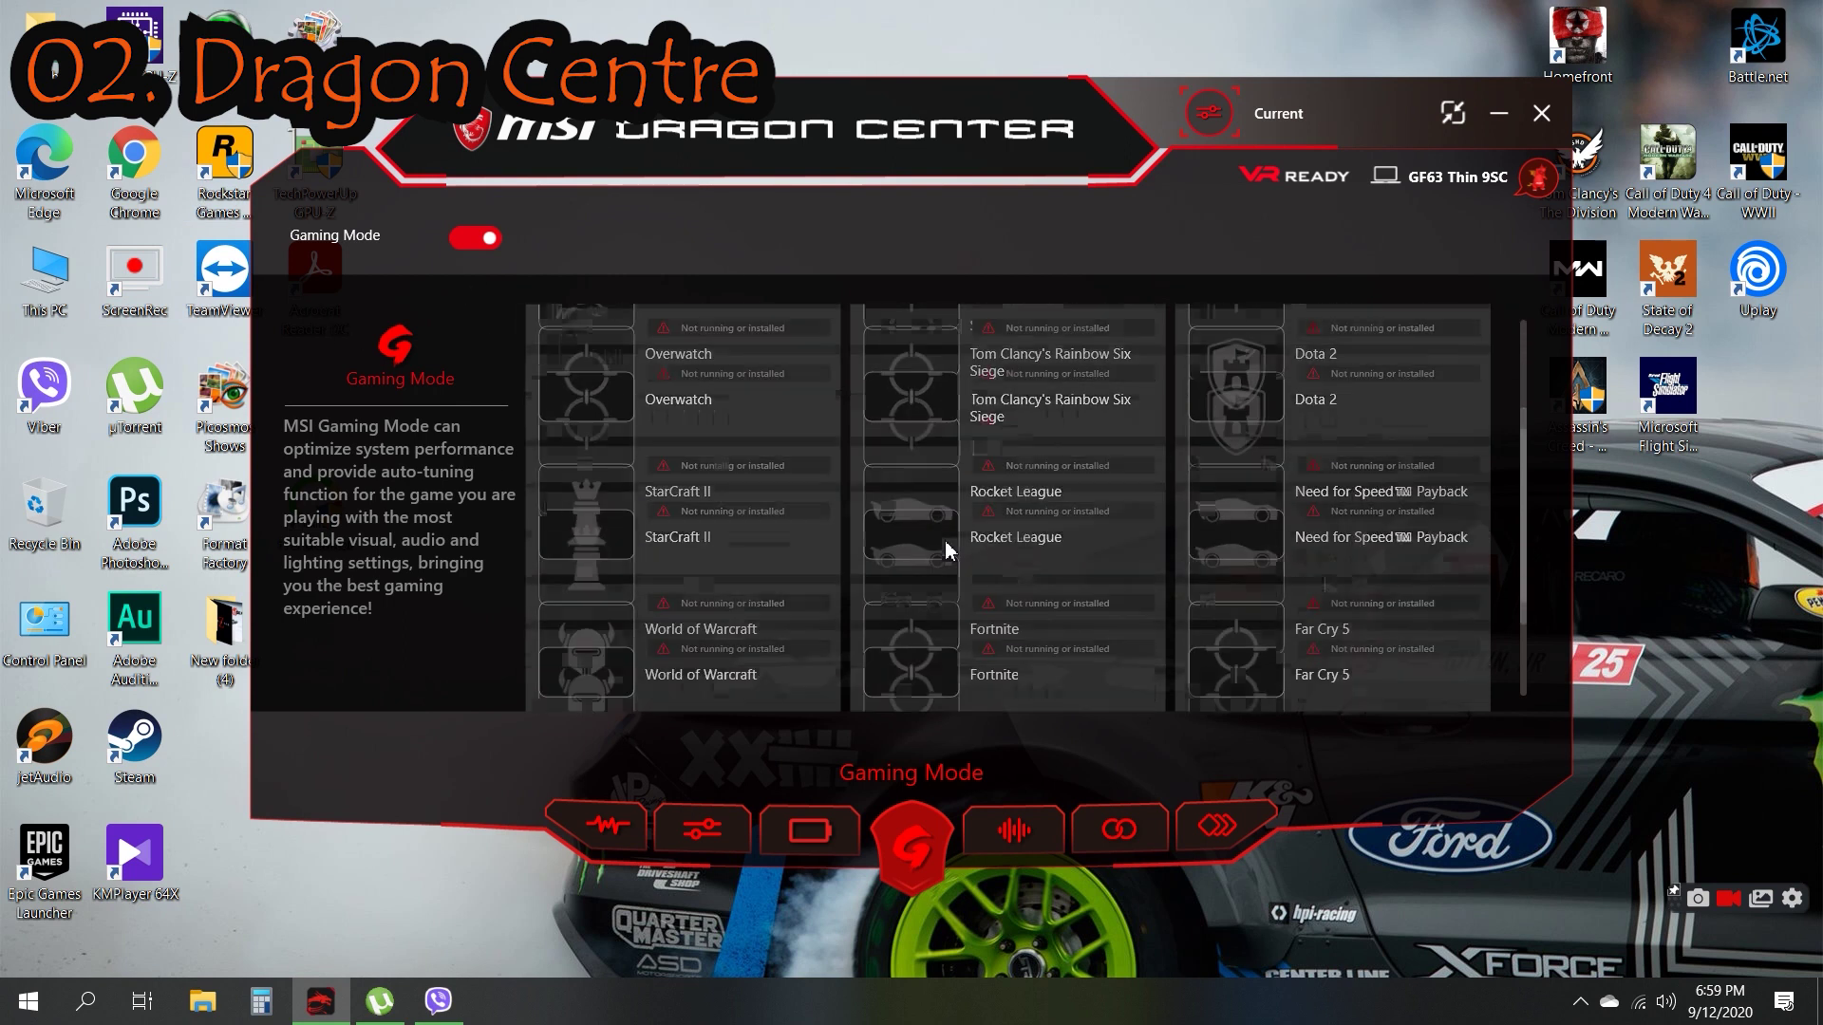
scroll(947, 551, up, 2)
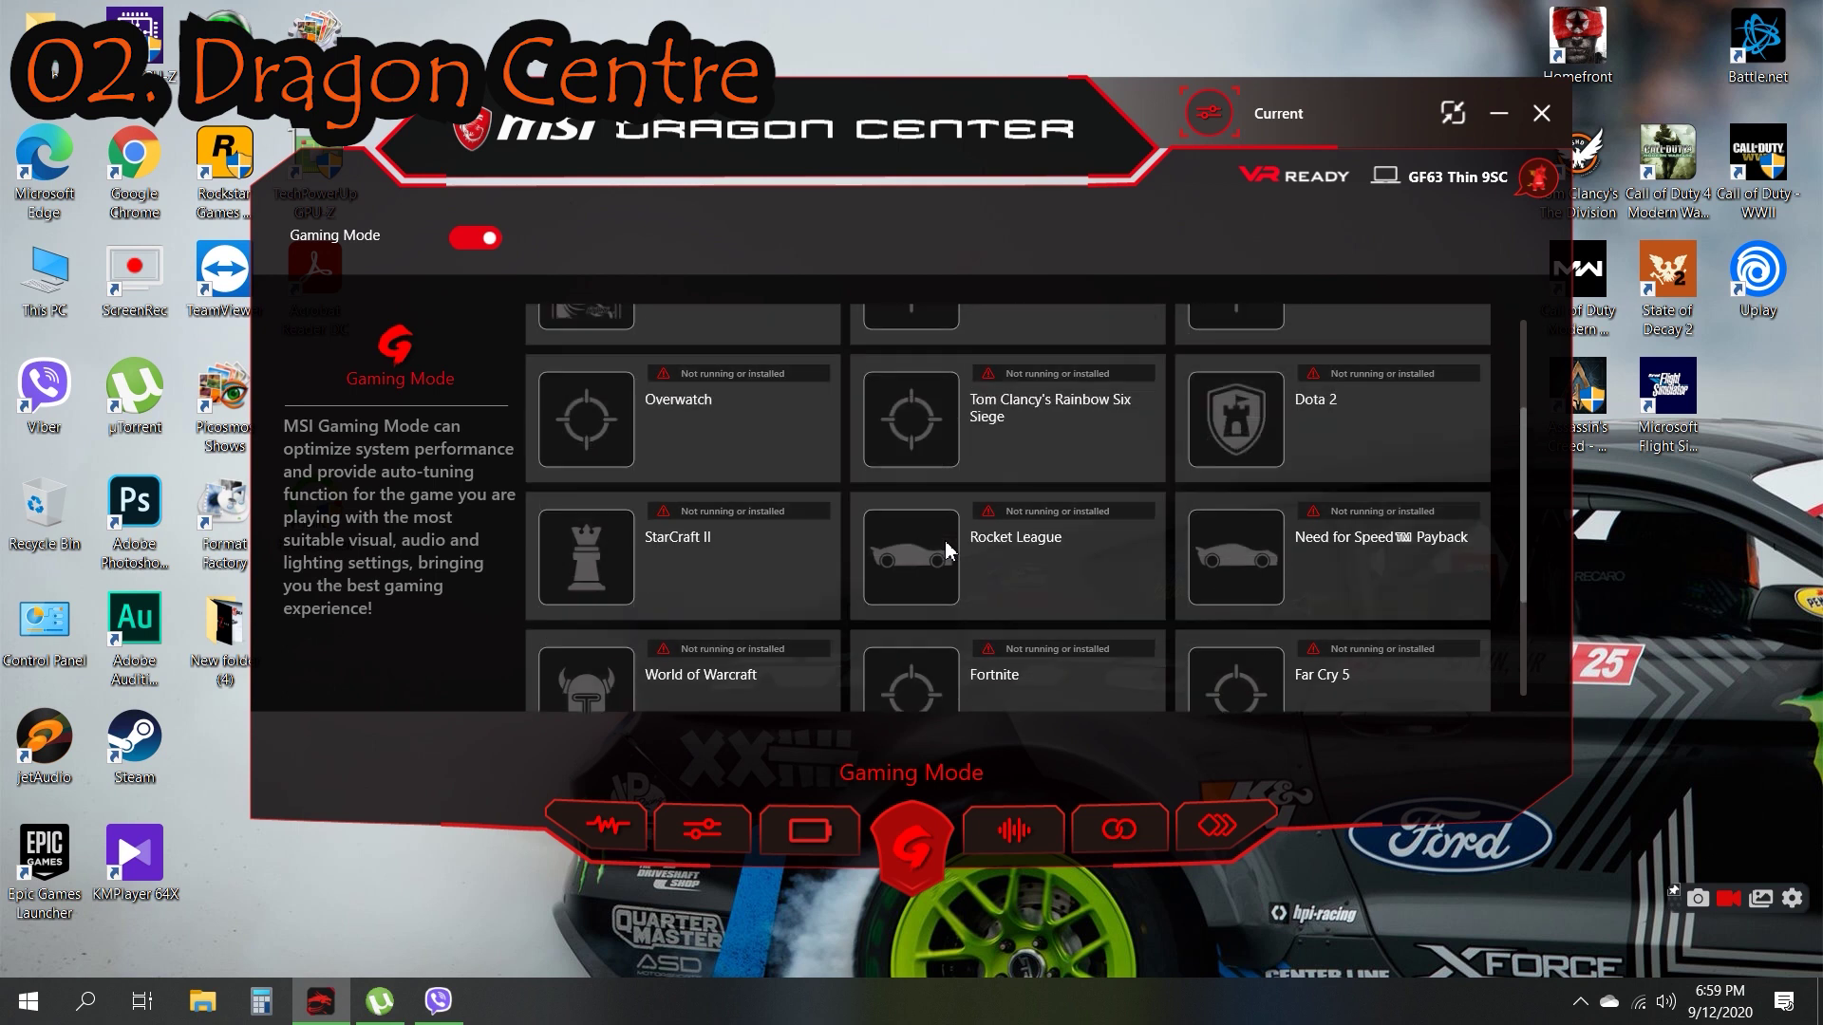
scroll(946, 551, up, 3)
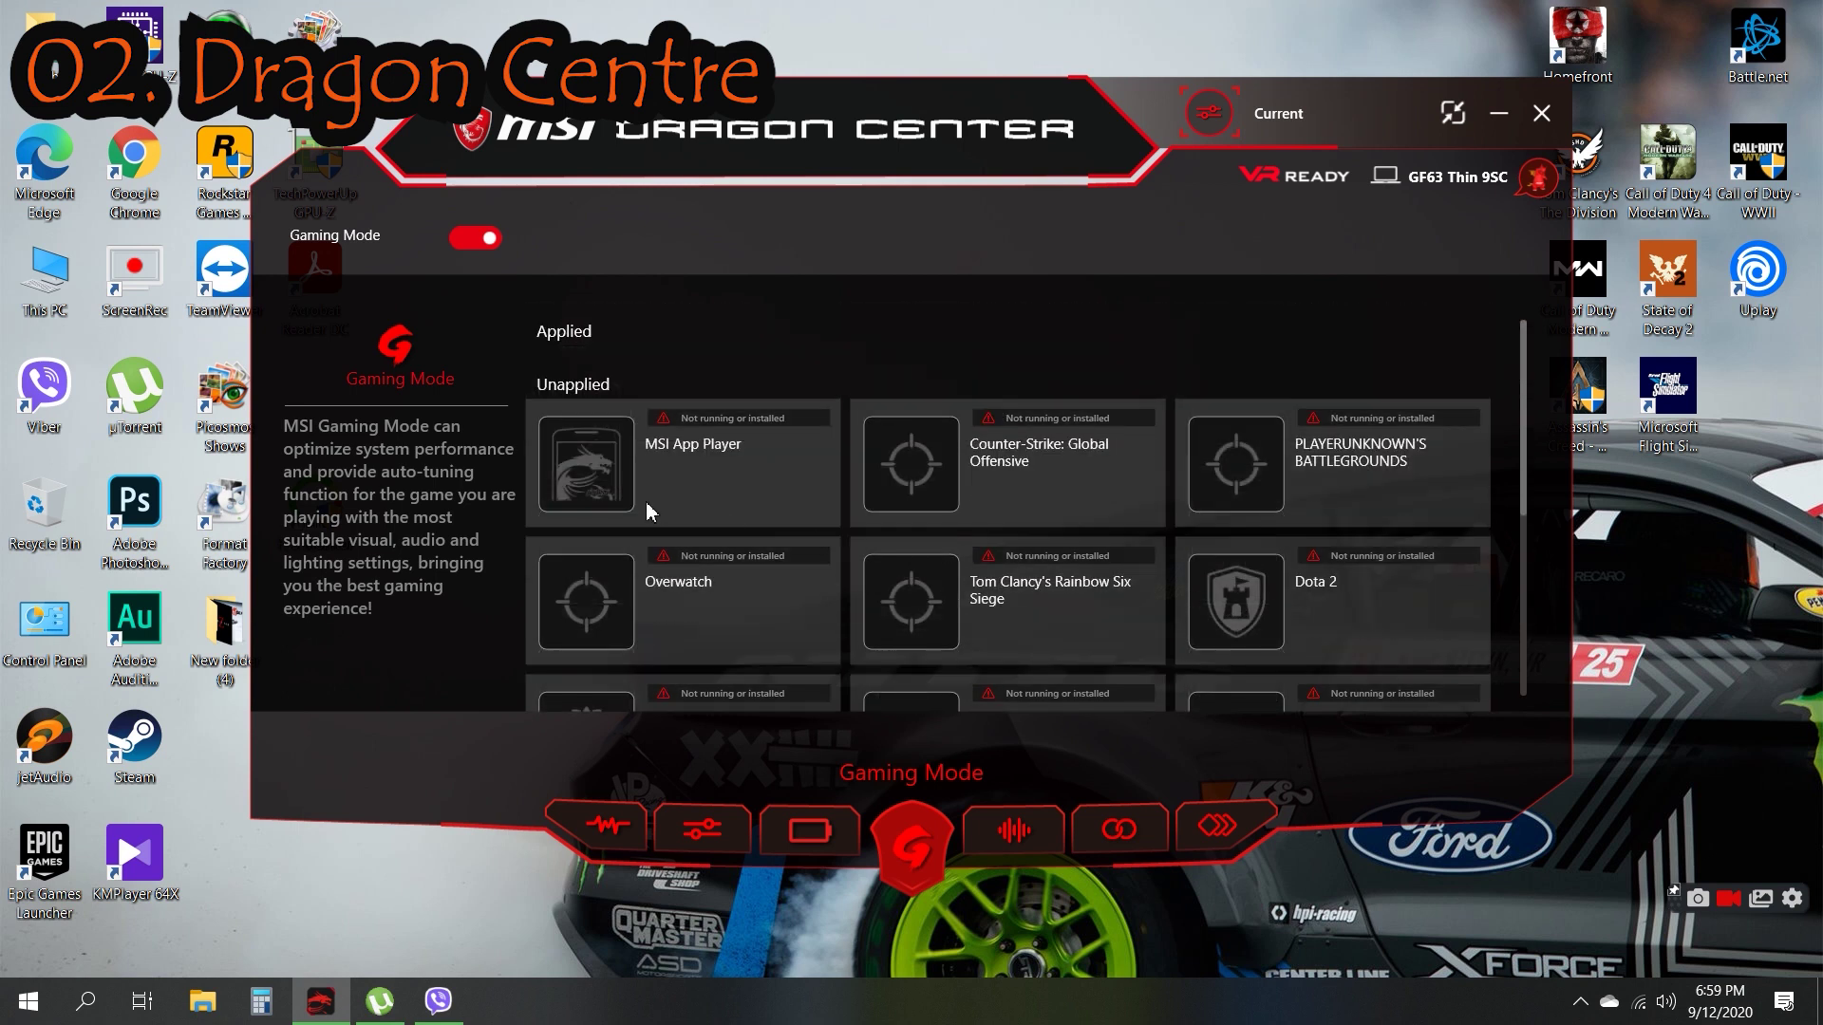
scroll(866, 575, down, 3)
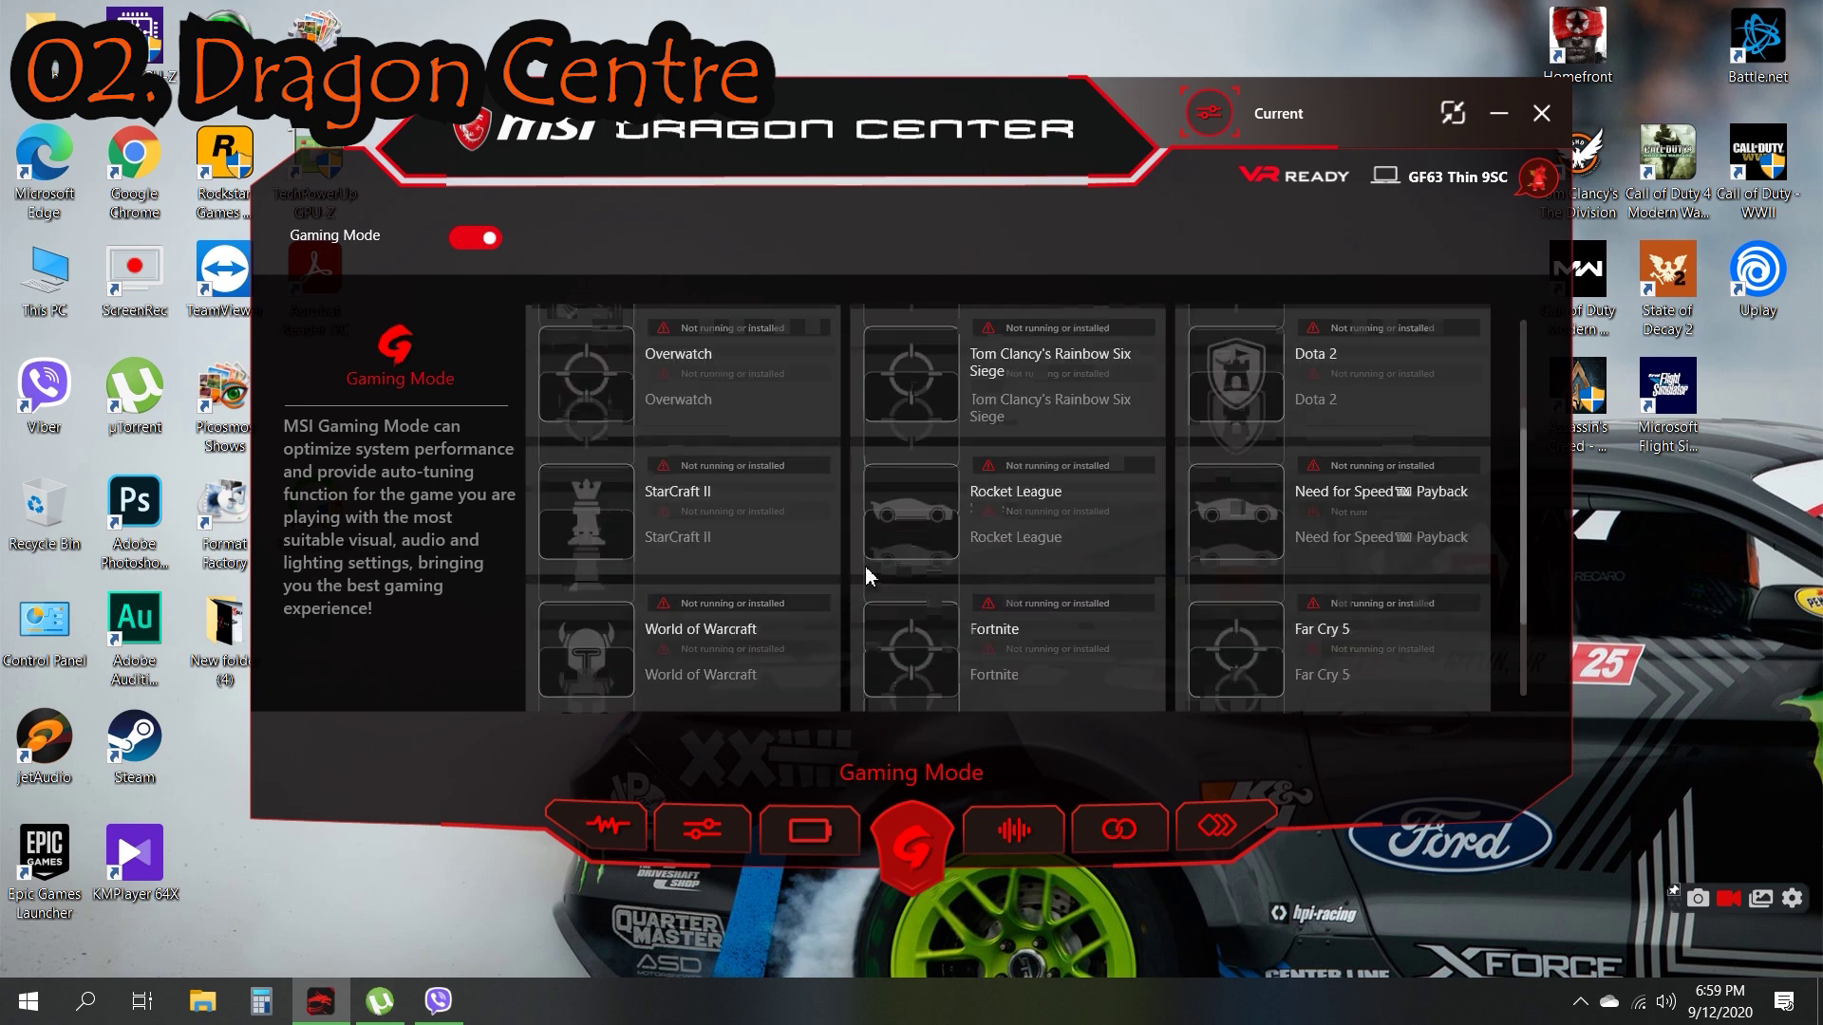
scroll(866, 575, up, 3)
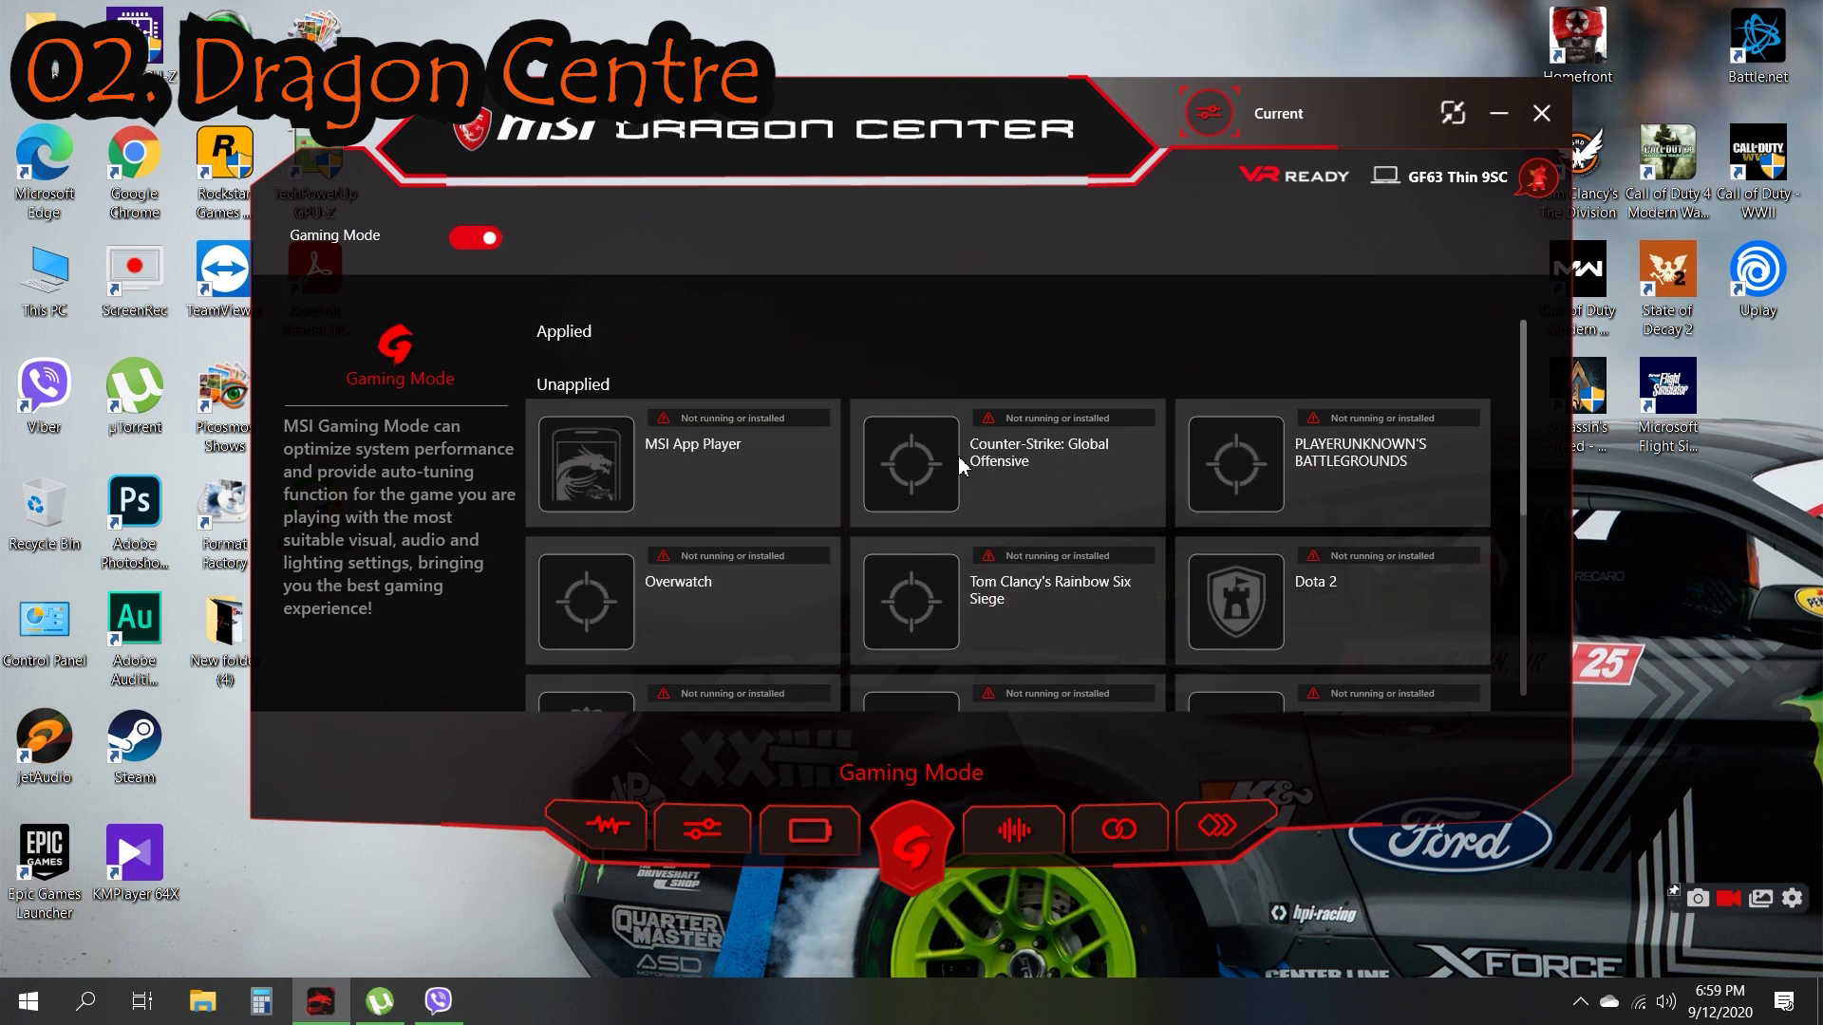
scroll(778, 628, down, 1)
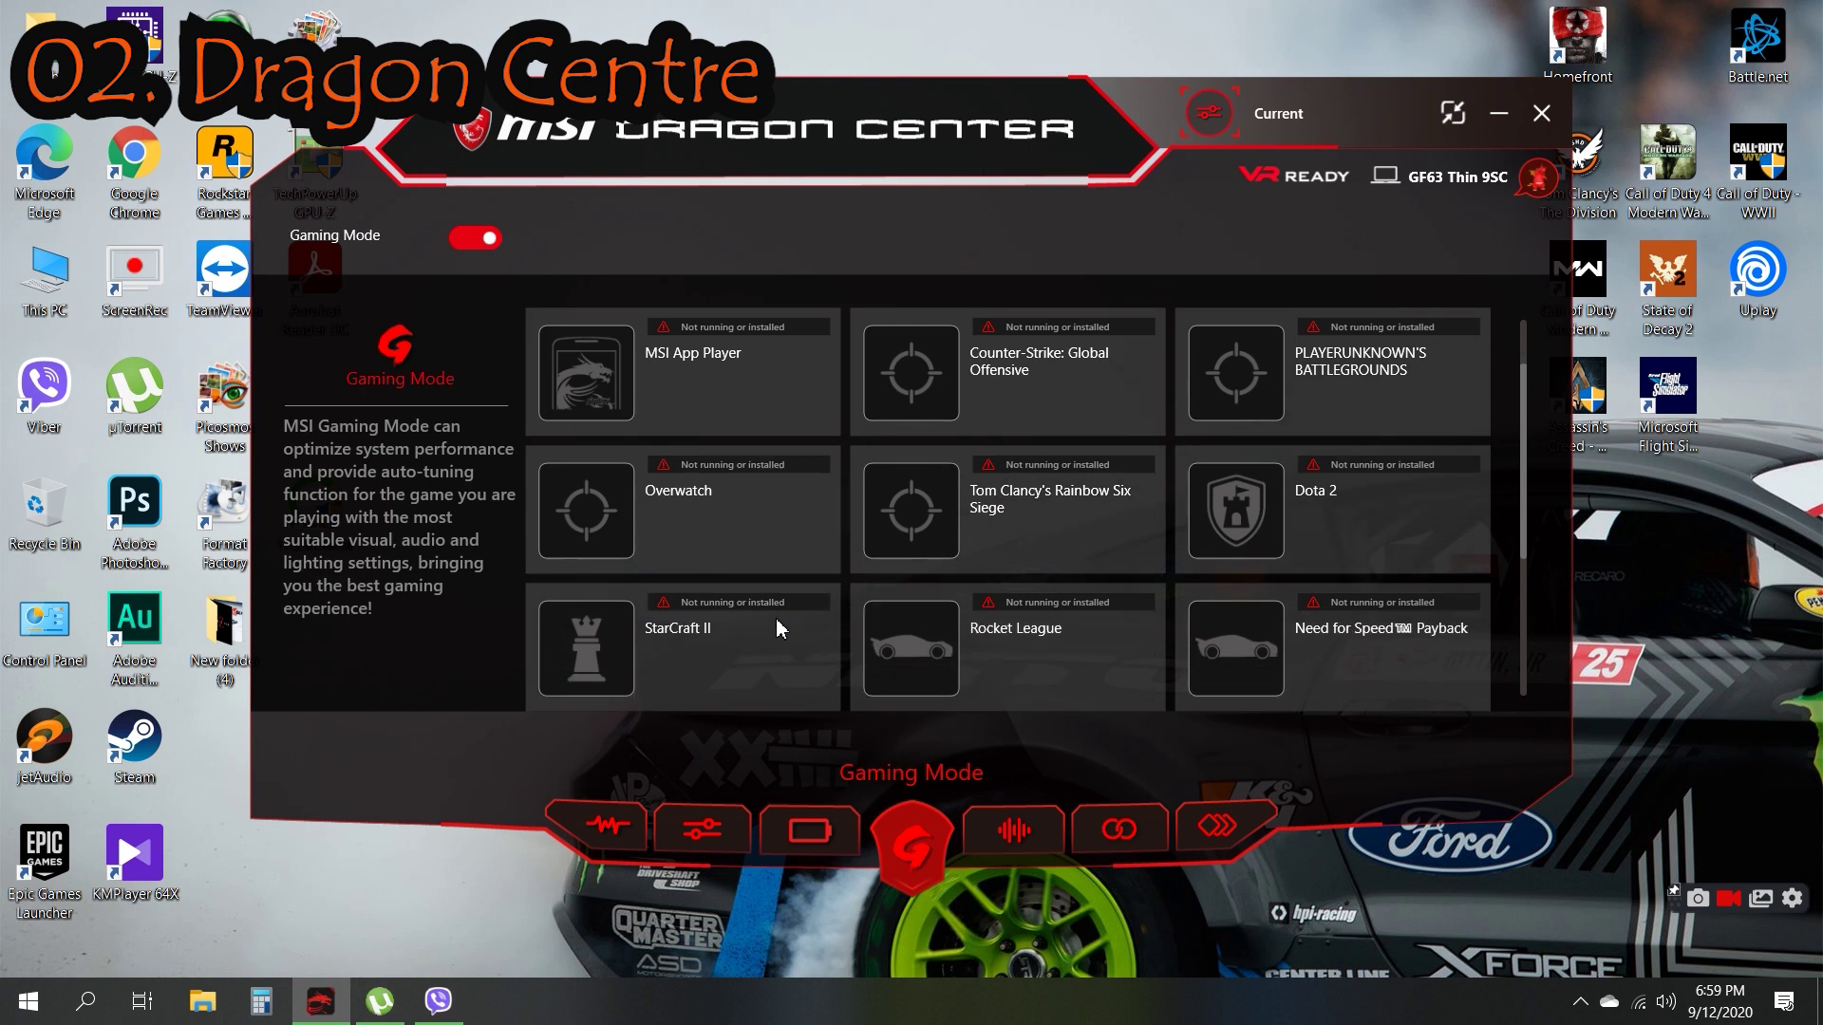
scroll(829, 558, down, 2)
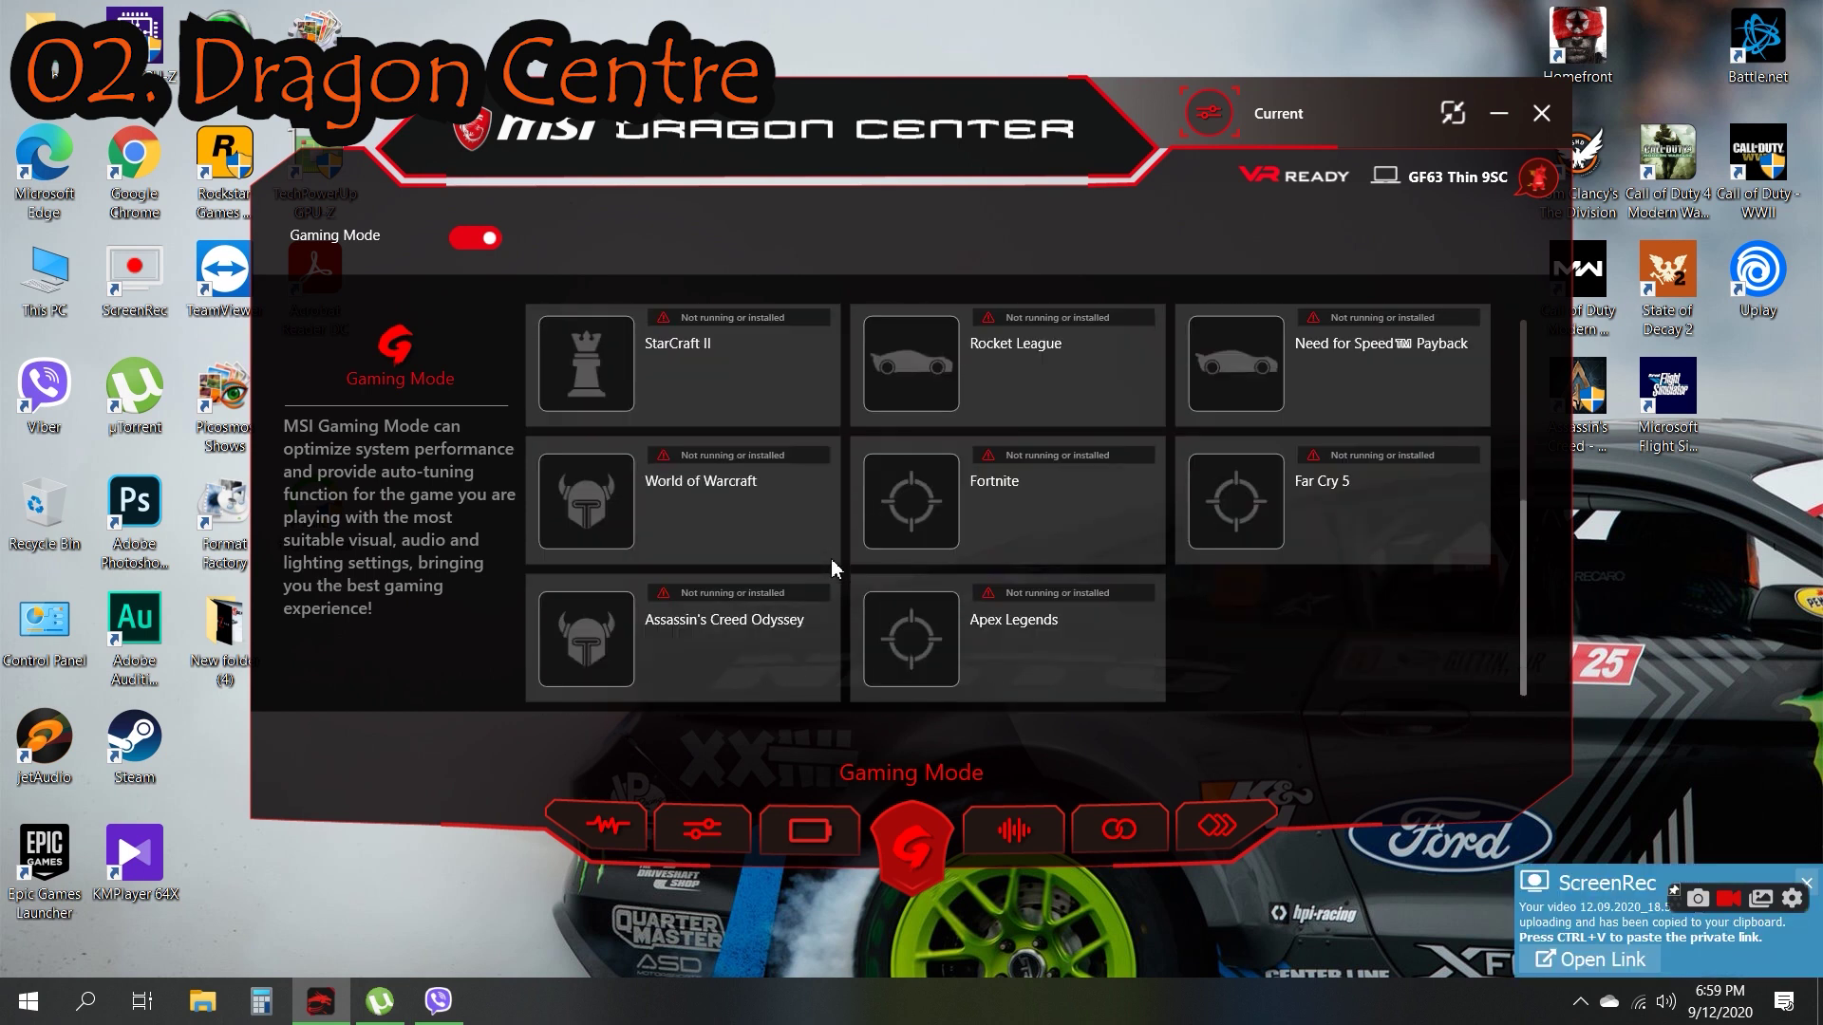
scroll(830, 558, up, 3)
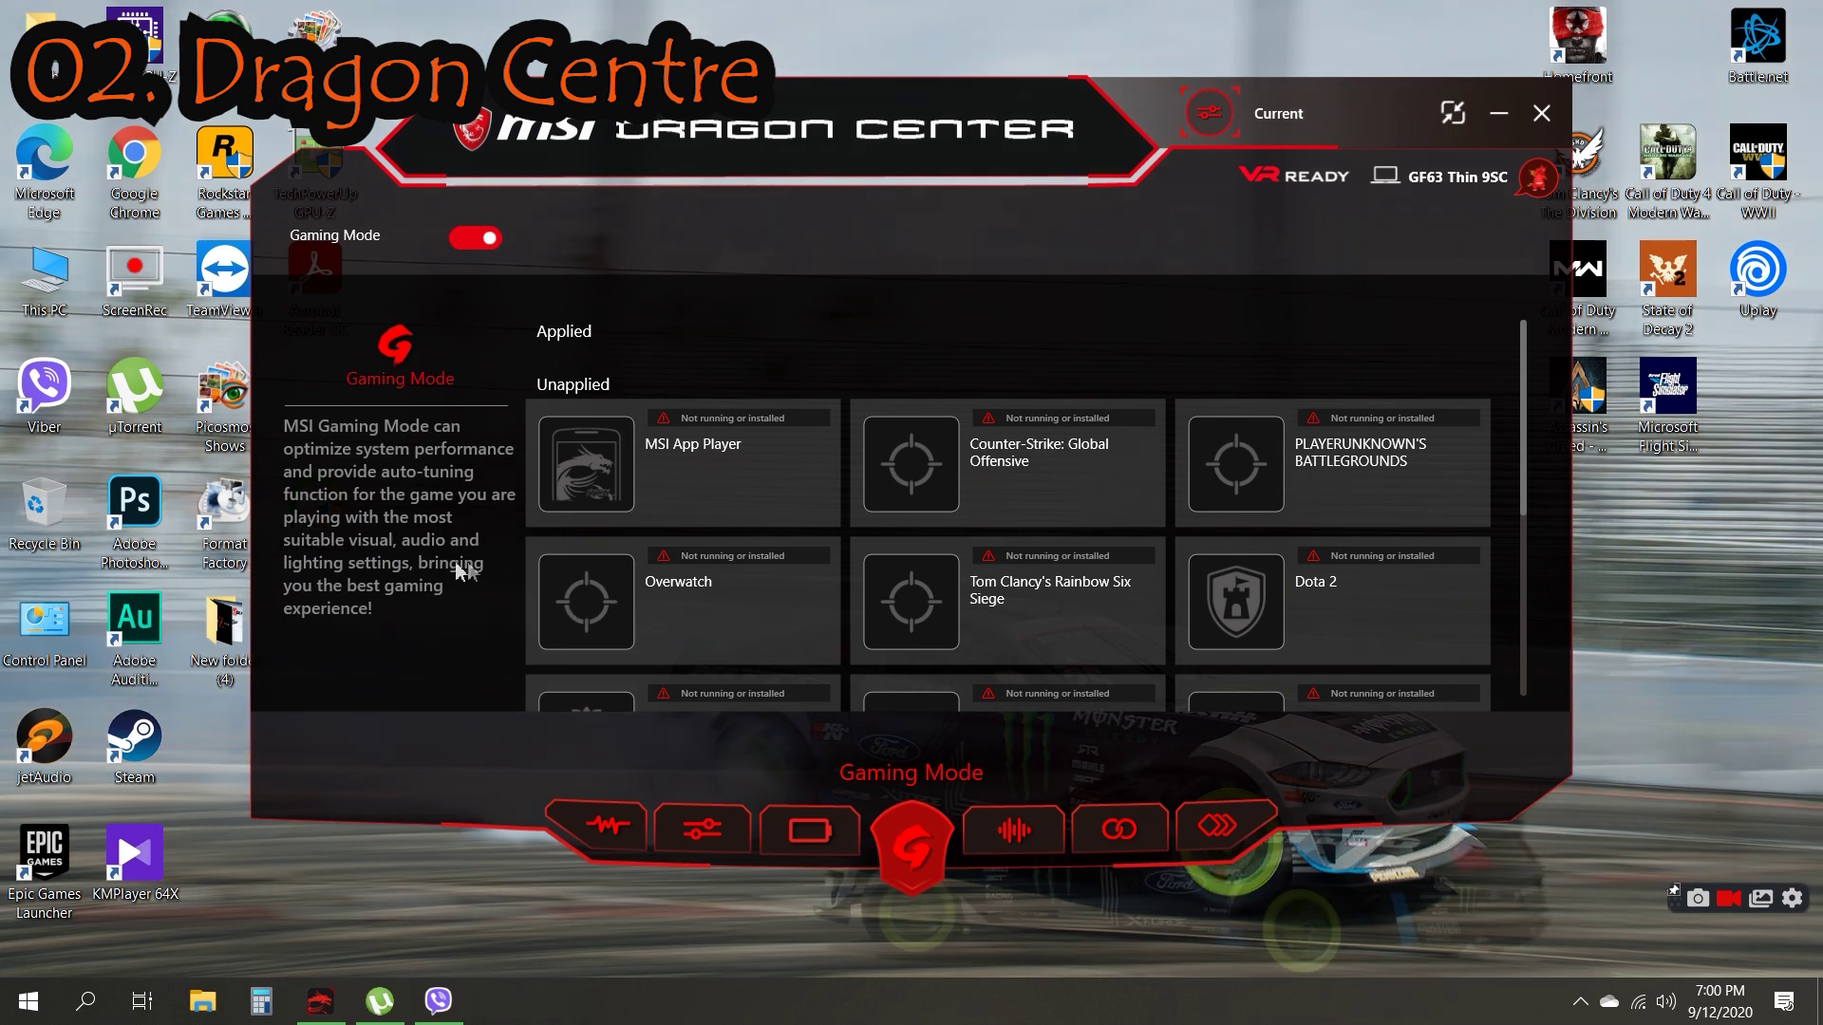
scroll(729, 601, down, 4)
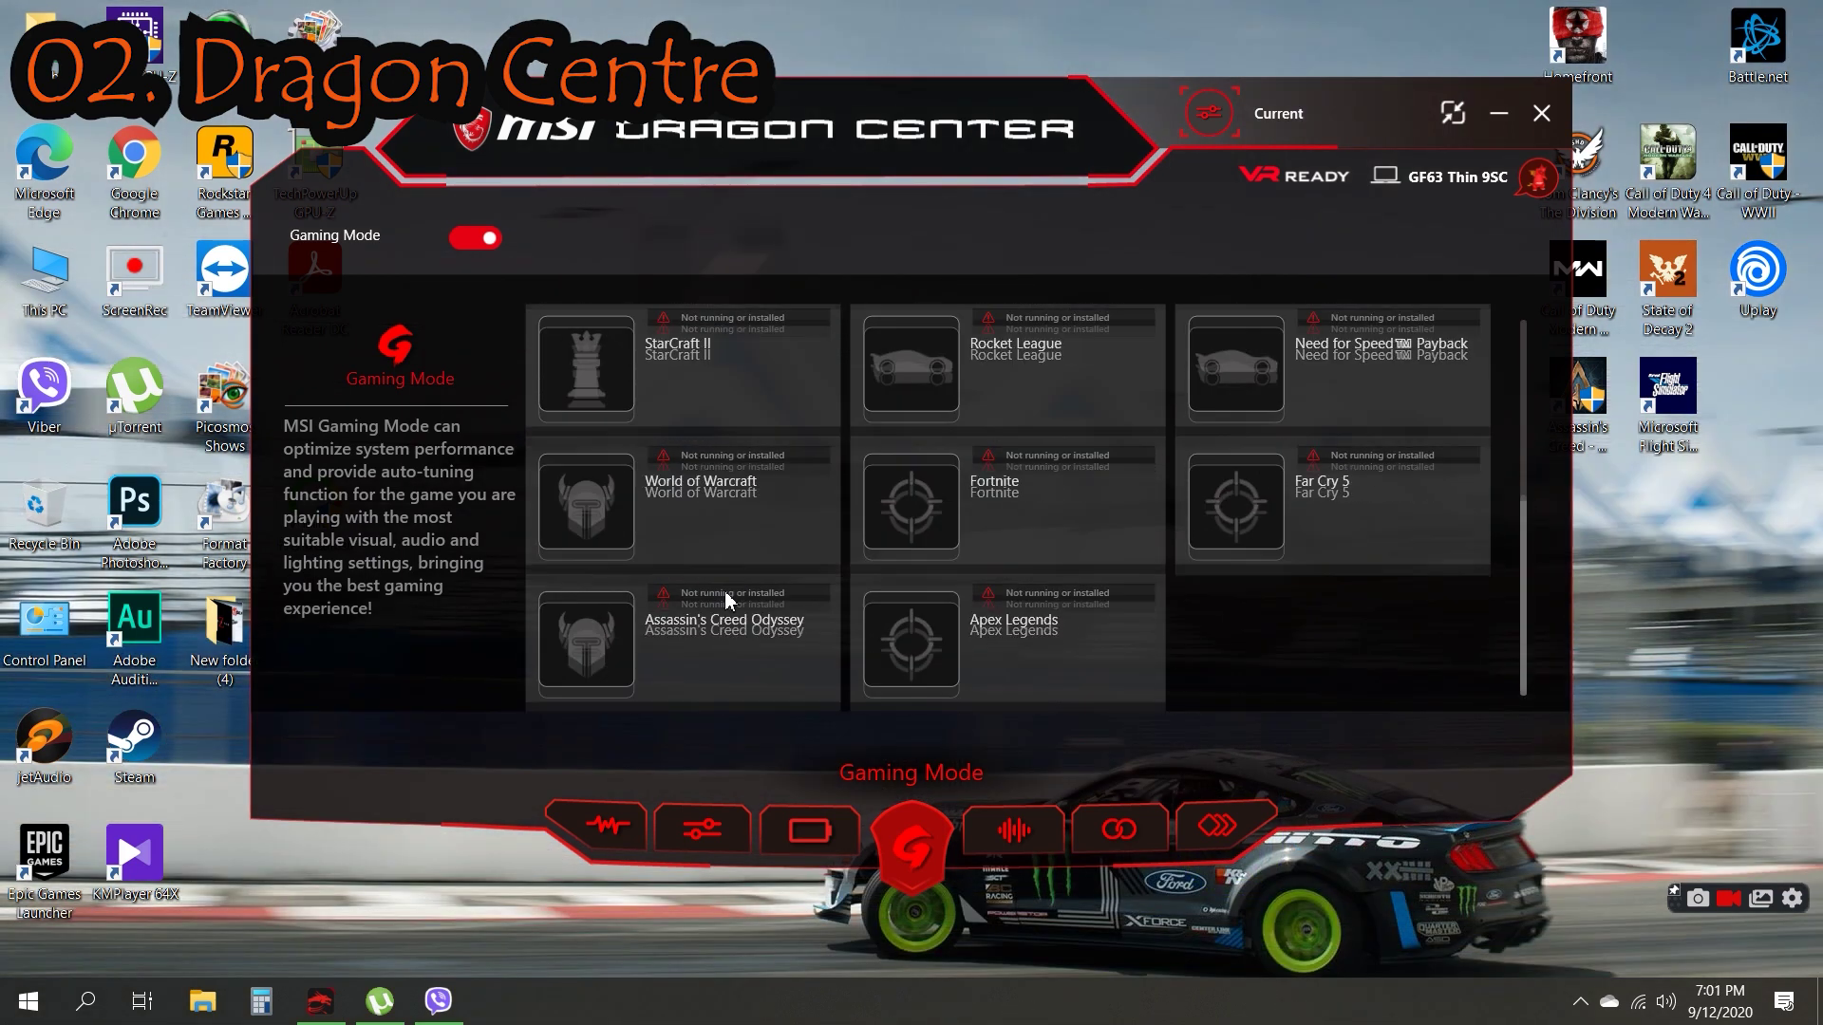
scroll(729, 601, up, 5)
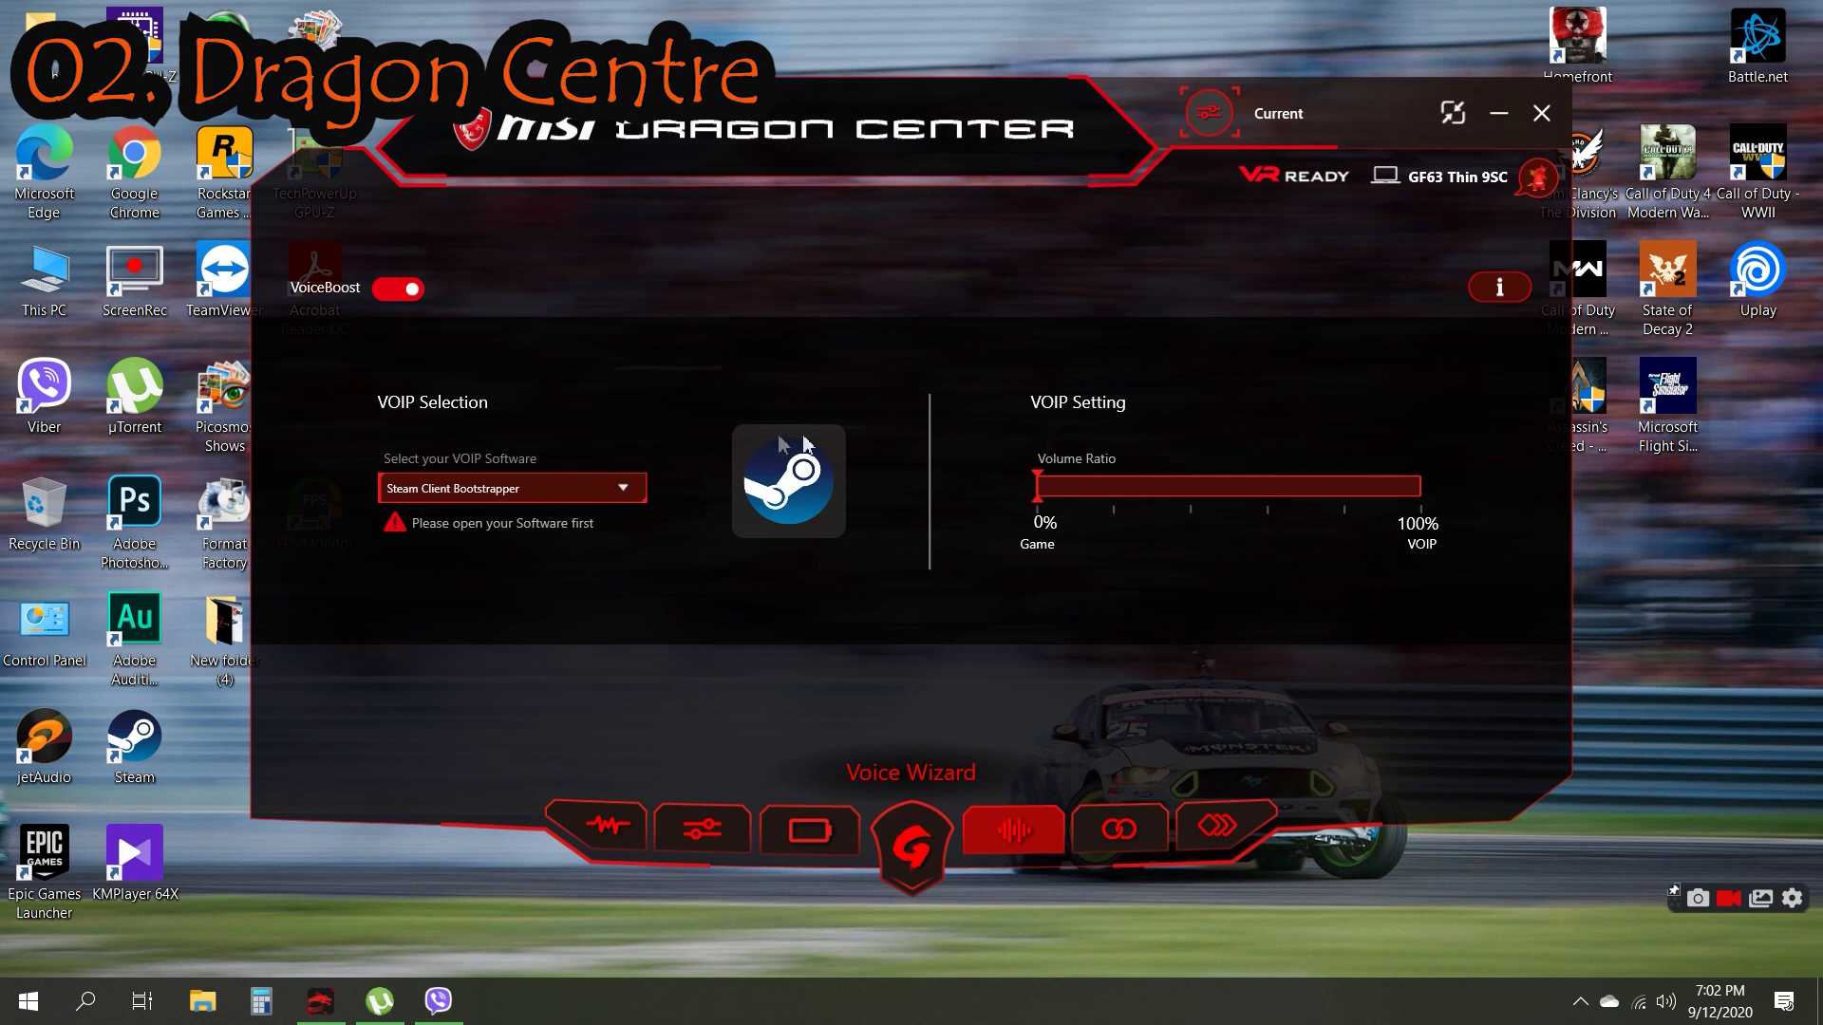
- Keep Steam Client Bootstrapper as VOIP, set volume ratio to 50%/50%, and go to Mobile Center
click(543, 508)
click(543, 522)
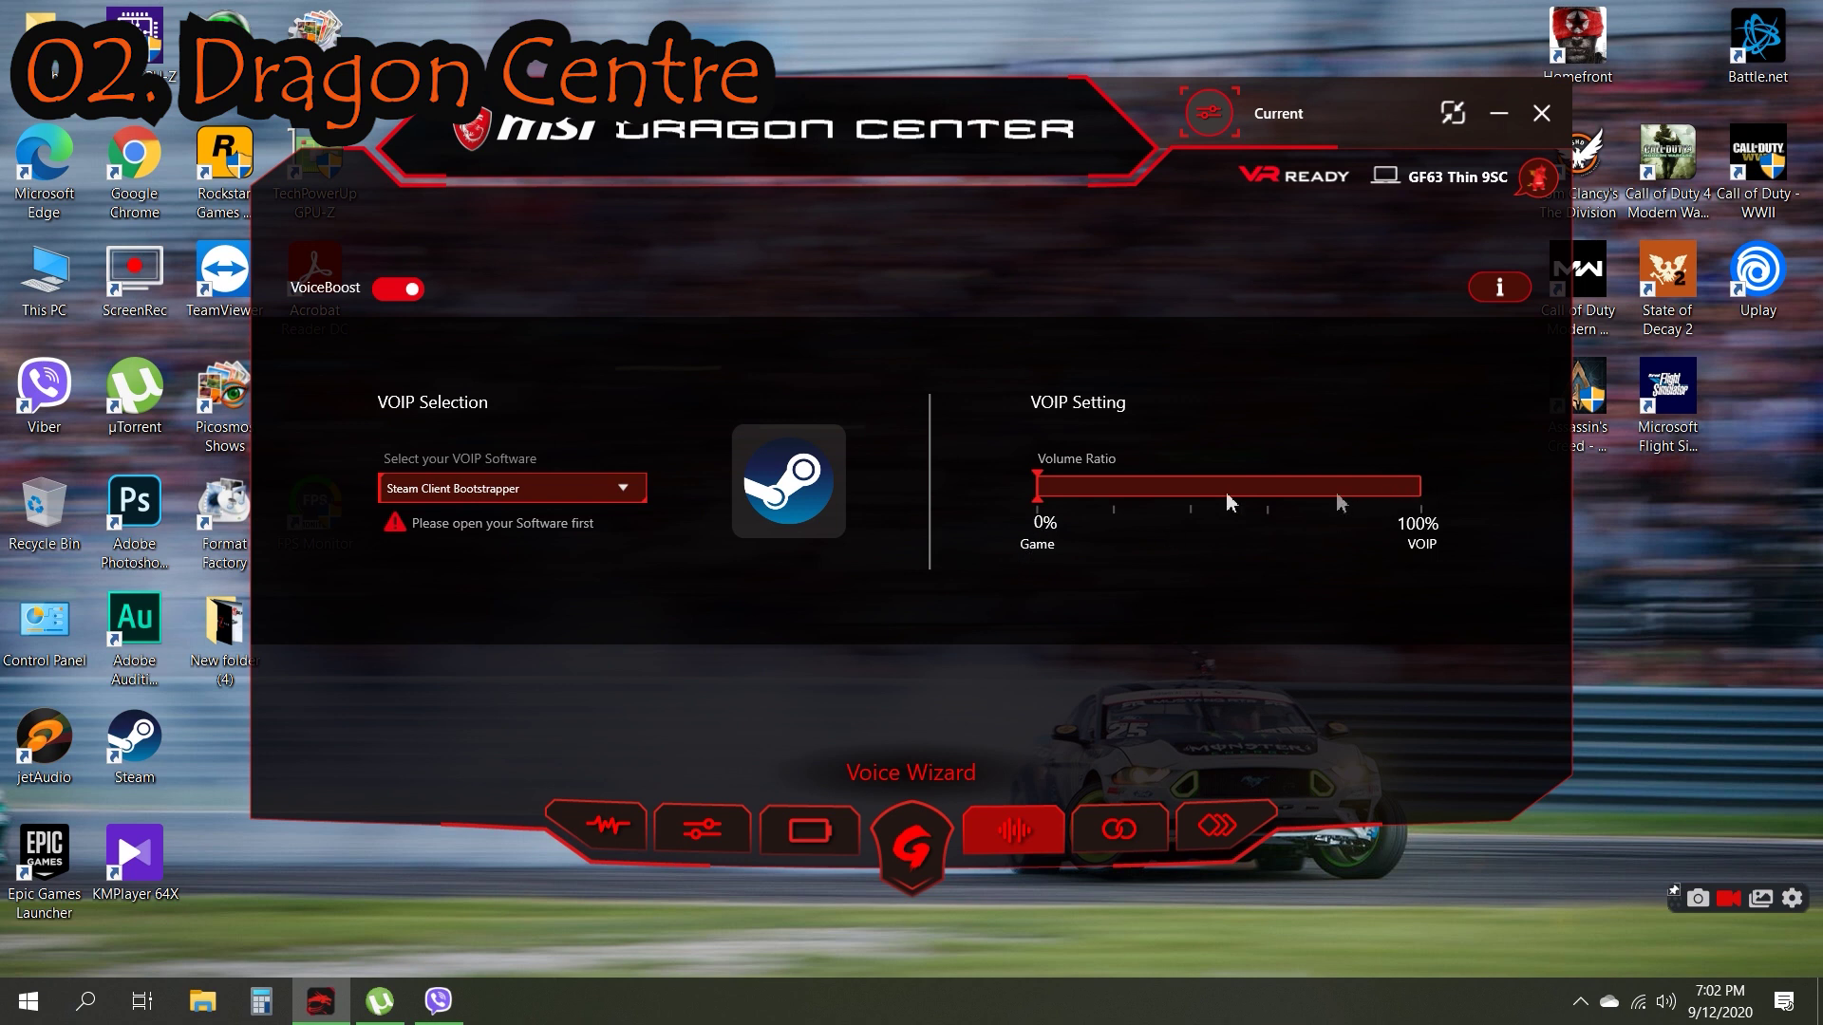
drag(1038, 487, 1228, 467)
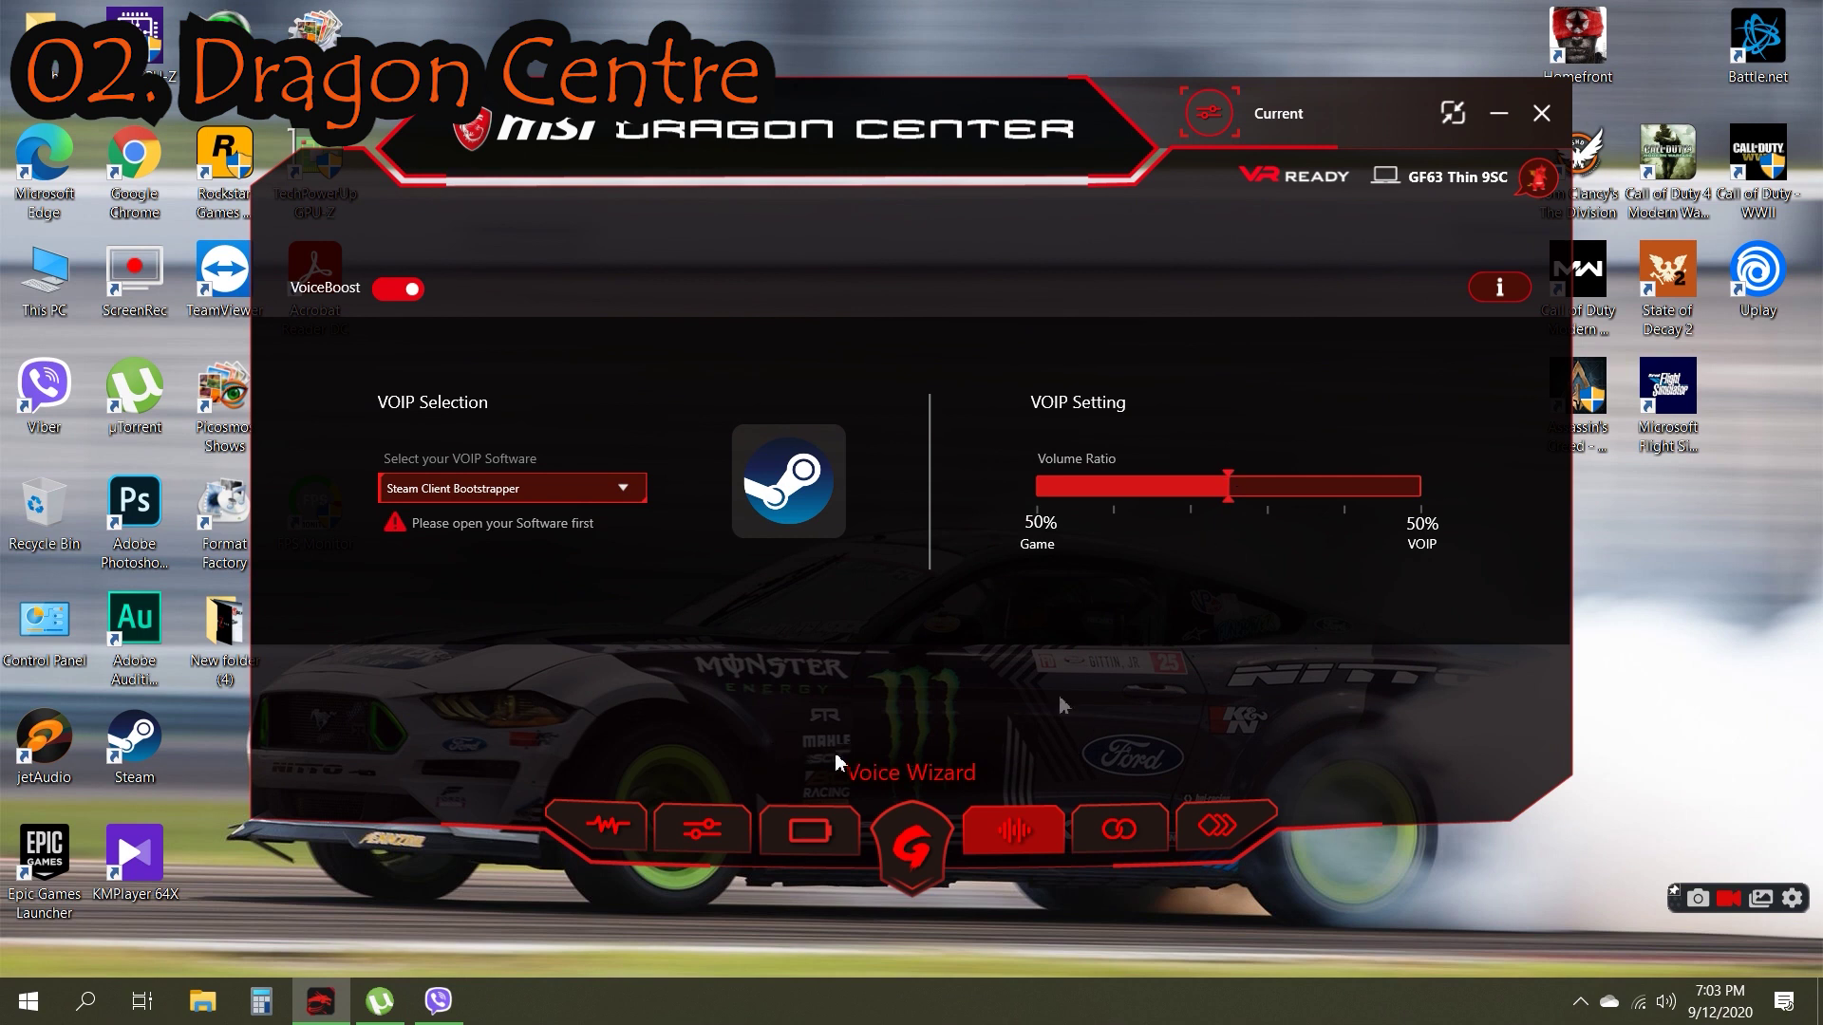
click(1162, 826)
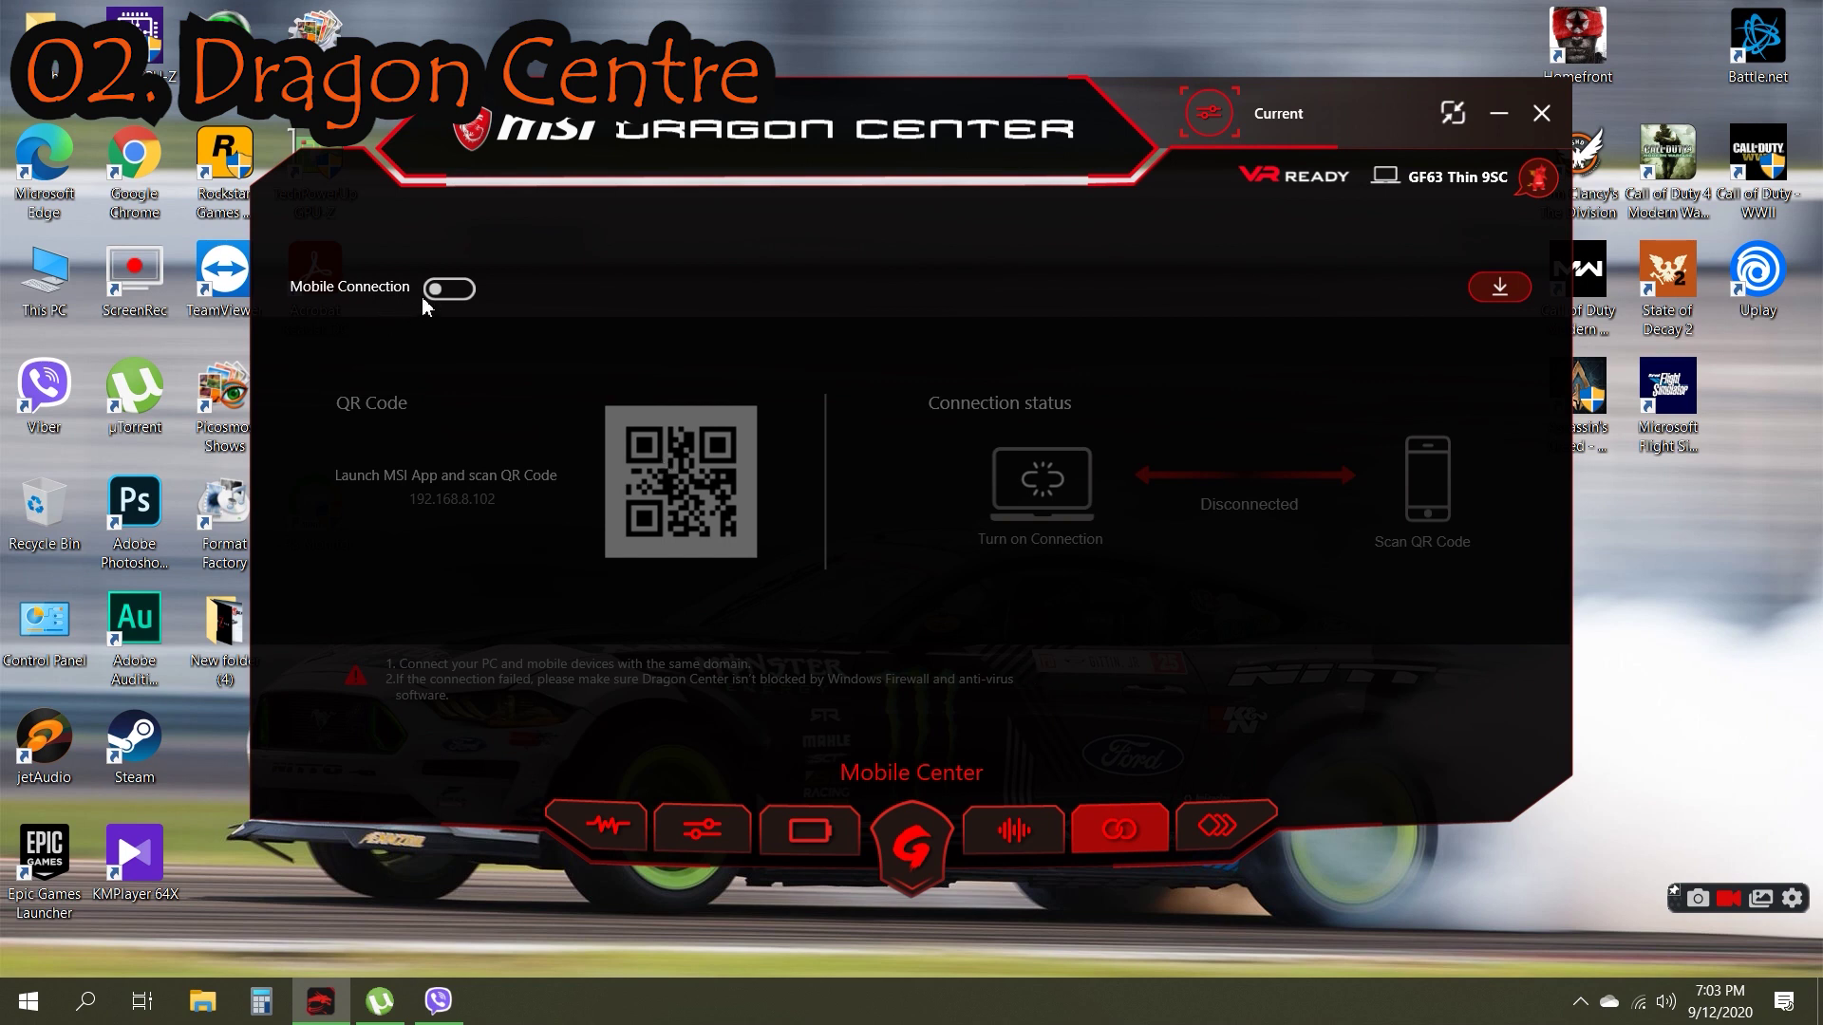
- Switch the Mobile Connection toggle on
click(456, 293)
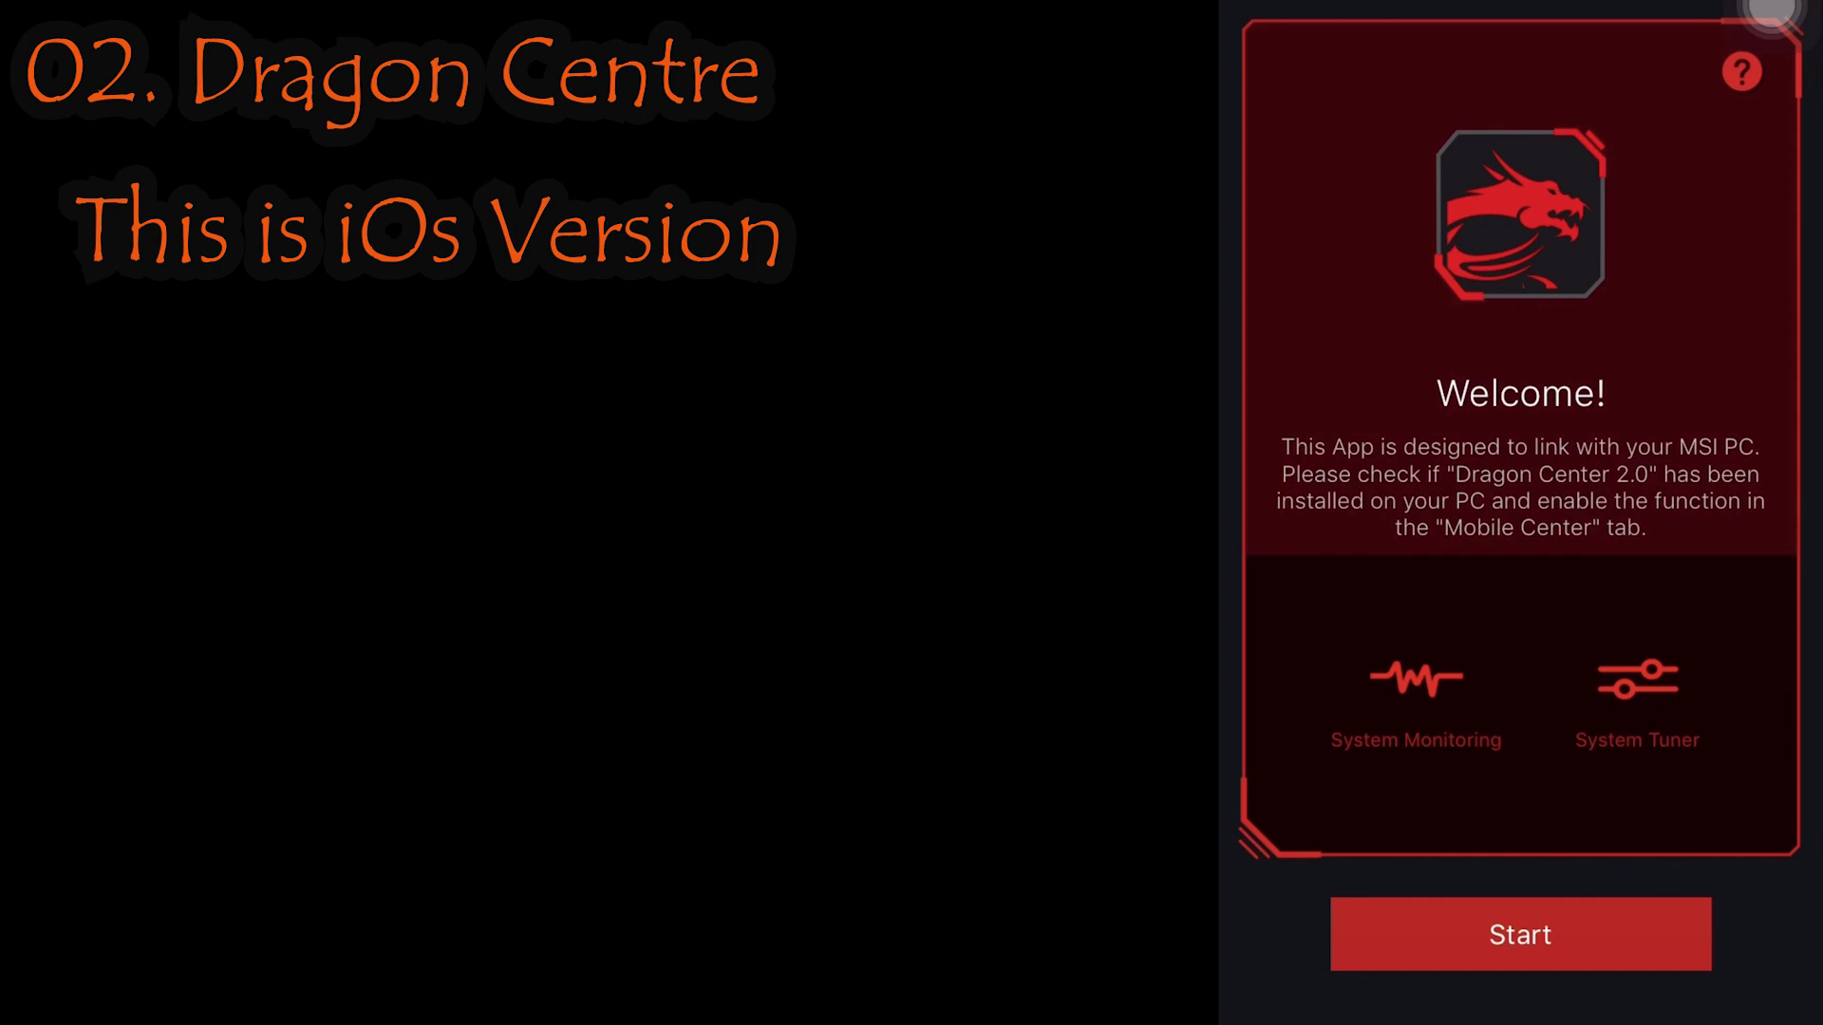
- Tap Start in the iOS app to begin pairing the phone with the laptop
click(1520, 934)
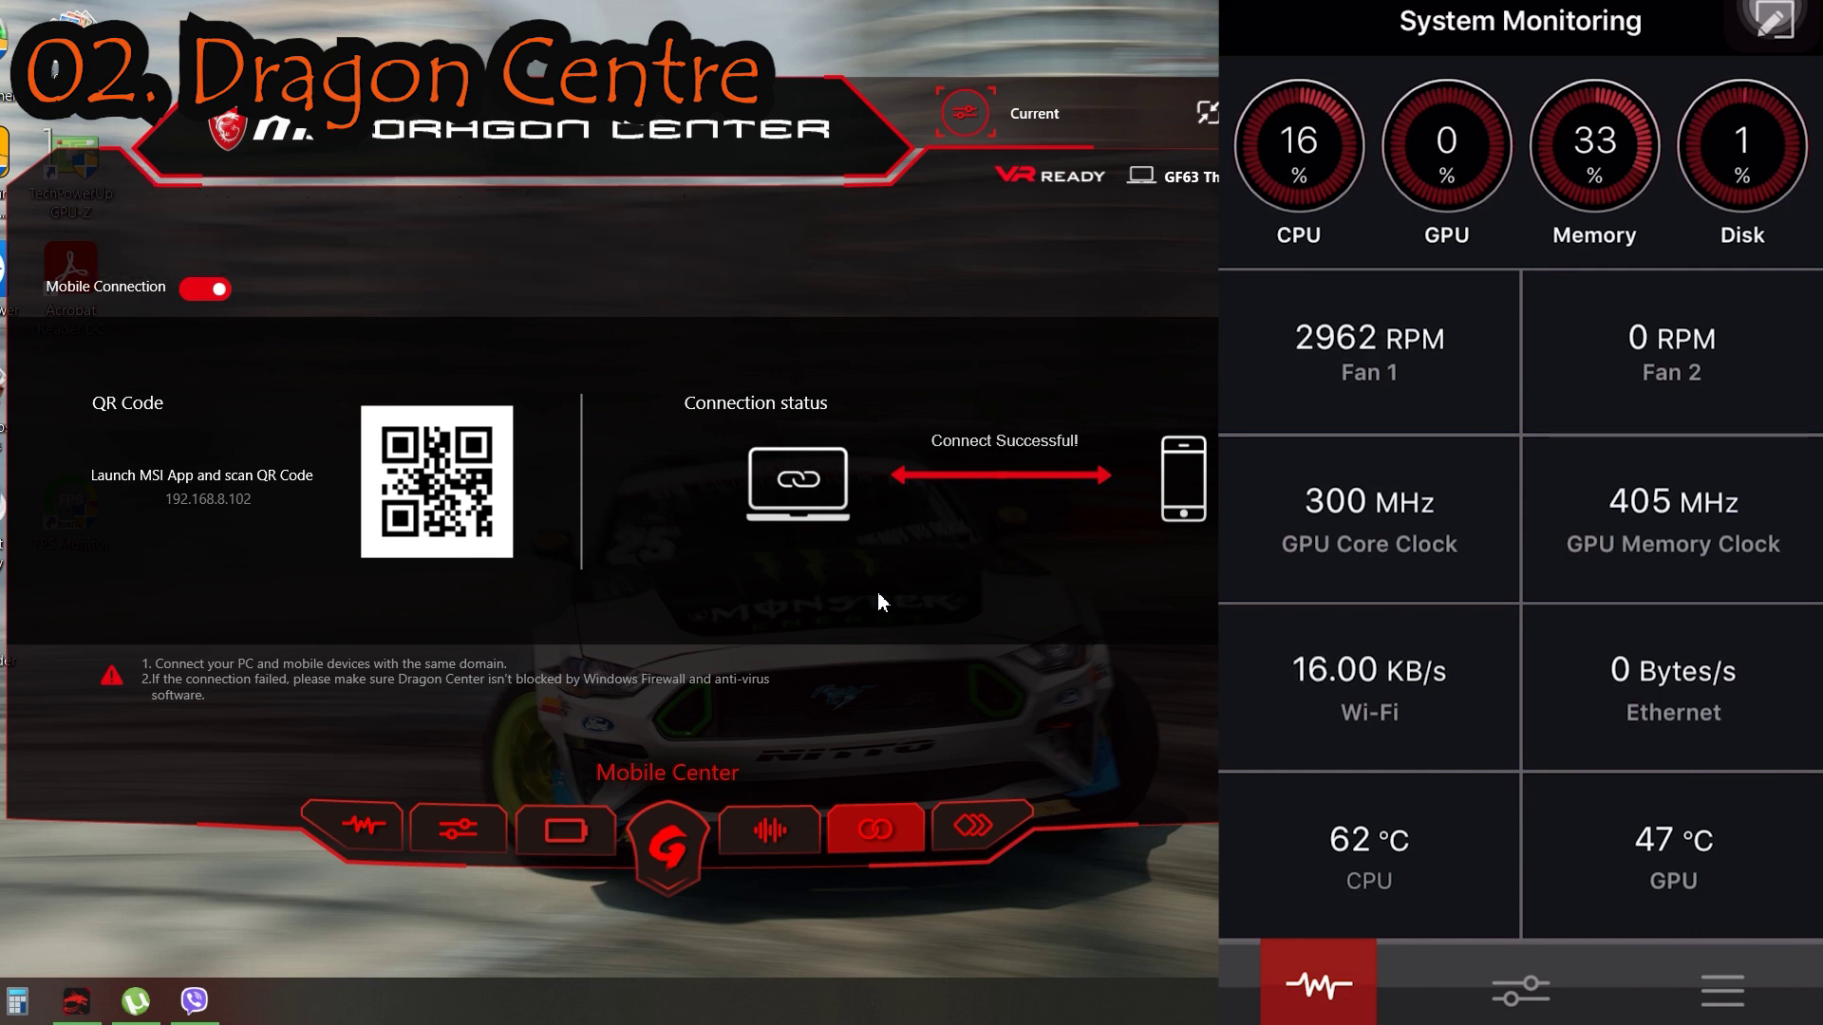
- Switch to the System Monitoring tab to view CPU, GPU, memory and disk usage
click(384, 826)
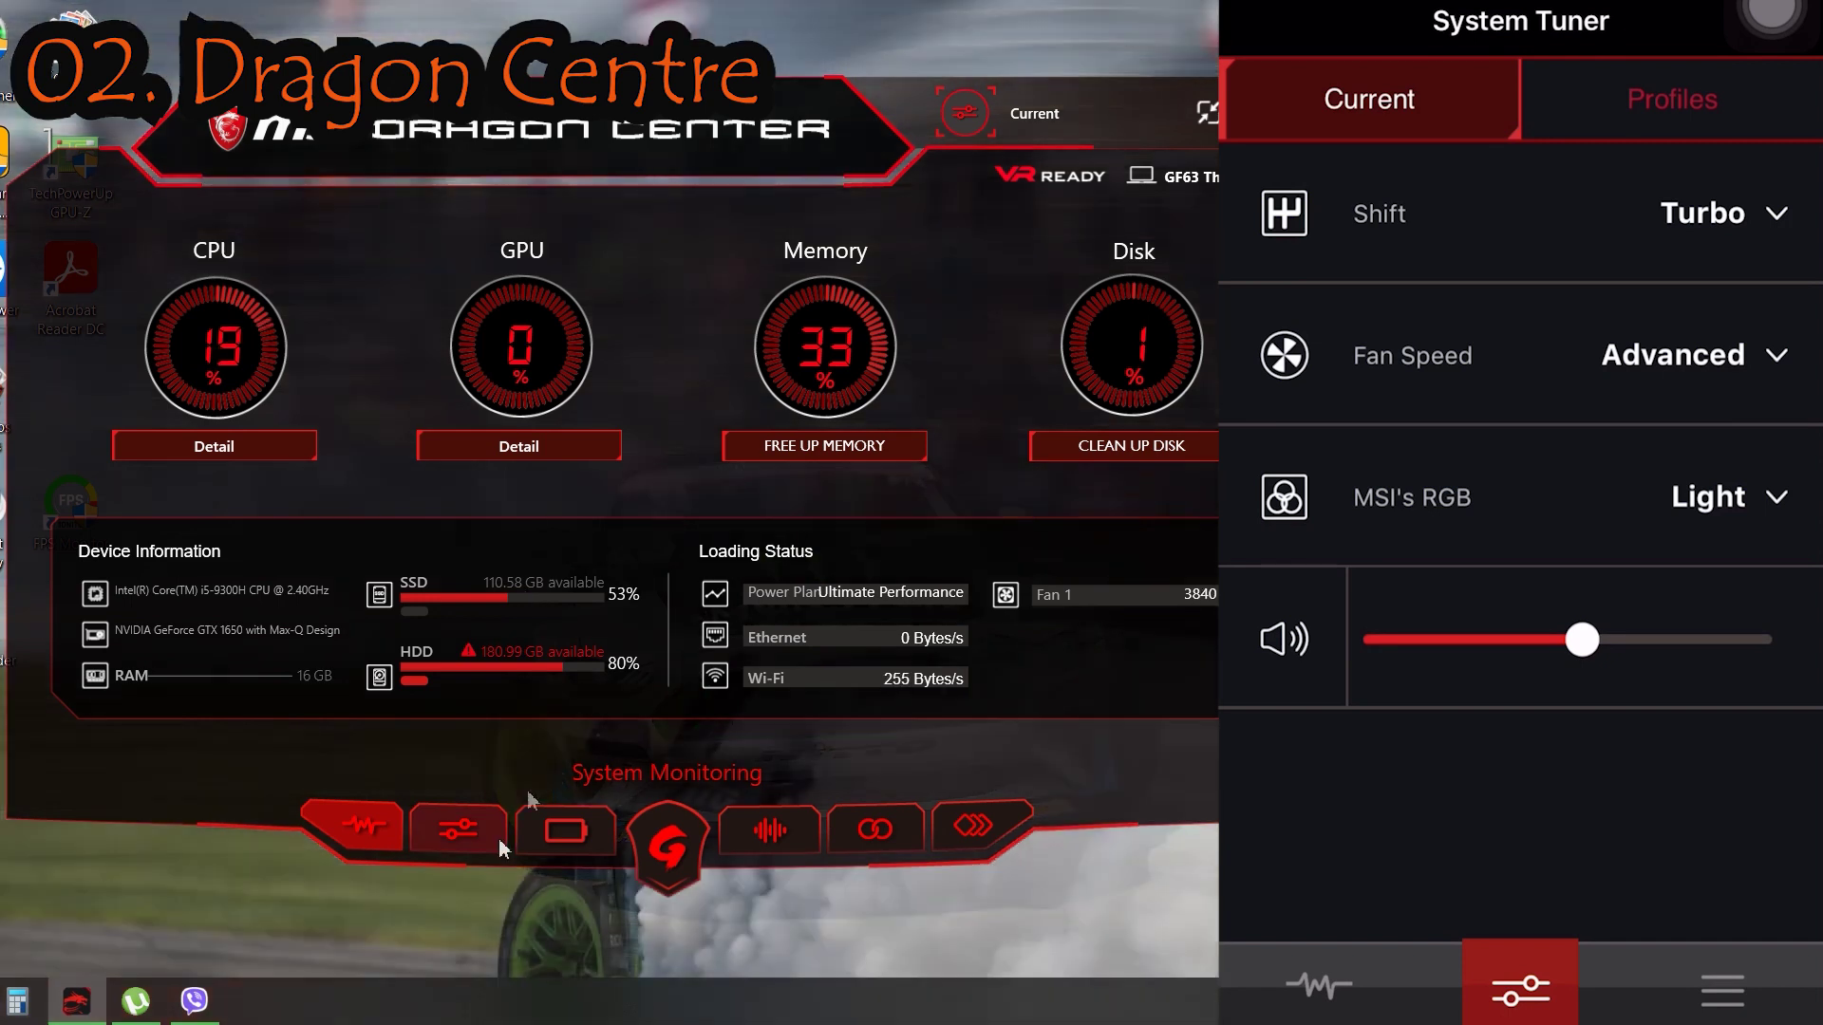
- Switch to the System Tuner tab showing ECO shift, Auto fan speed and 125% DPI
click(497, 841)
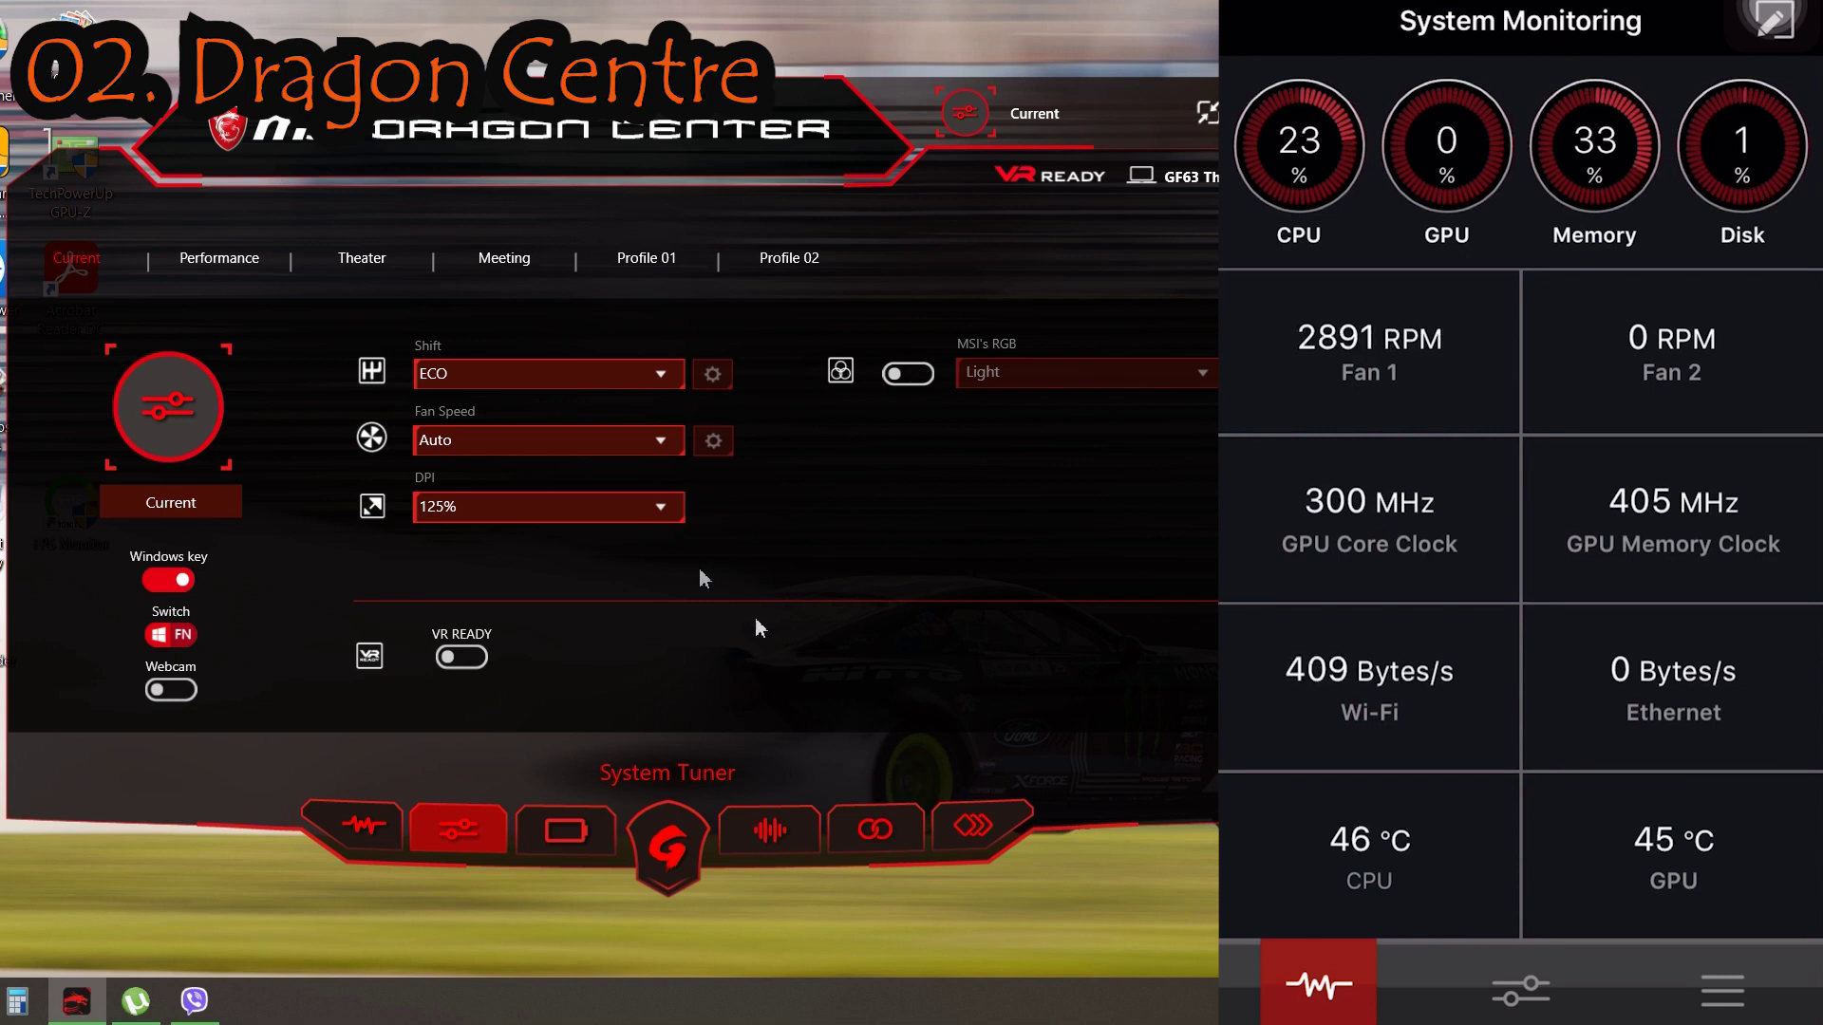
- Go back to the Mobile Center page showing the pairing QR code
click(857, 825)
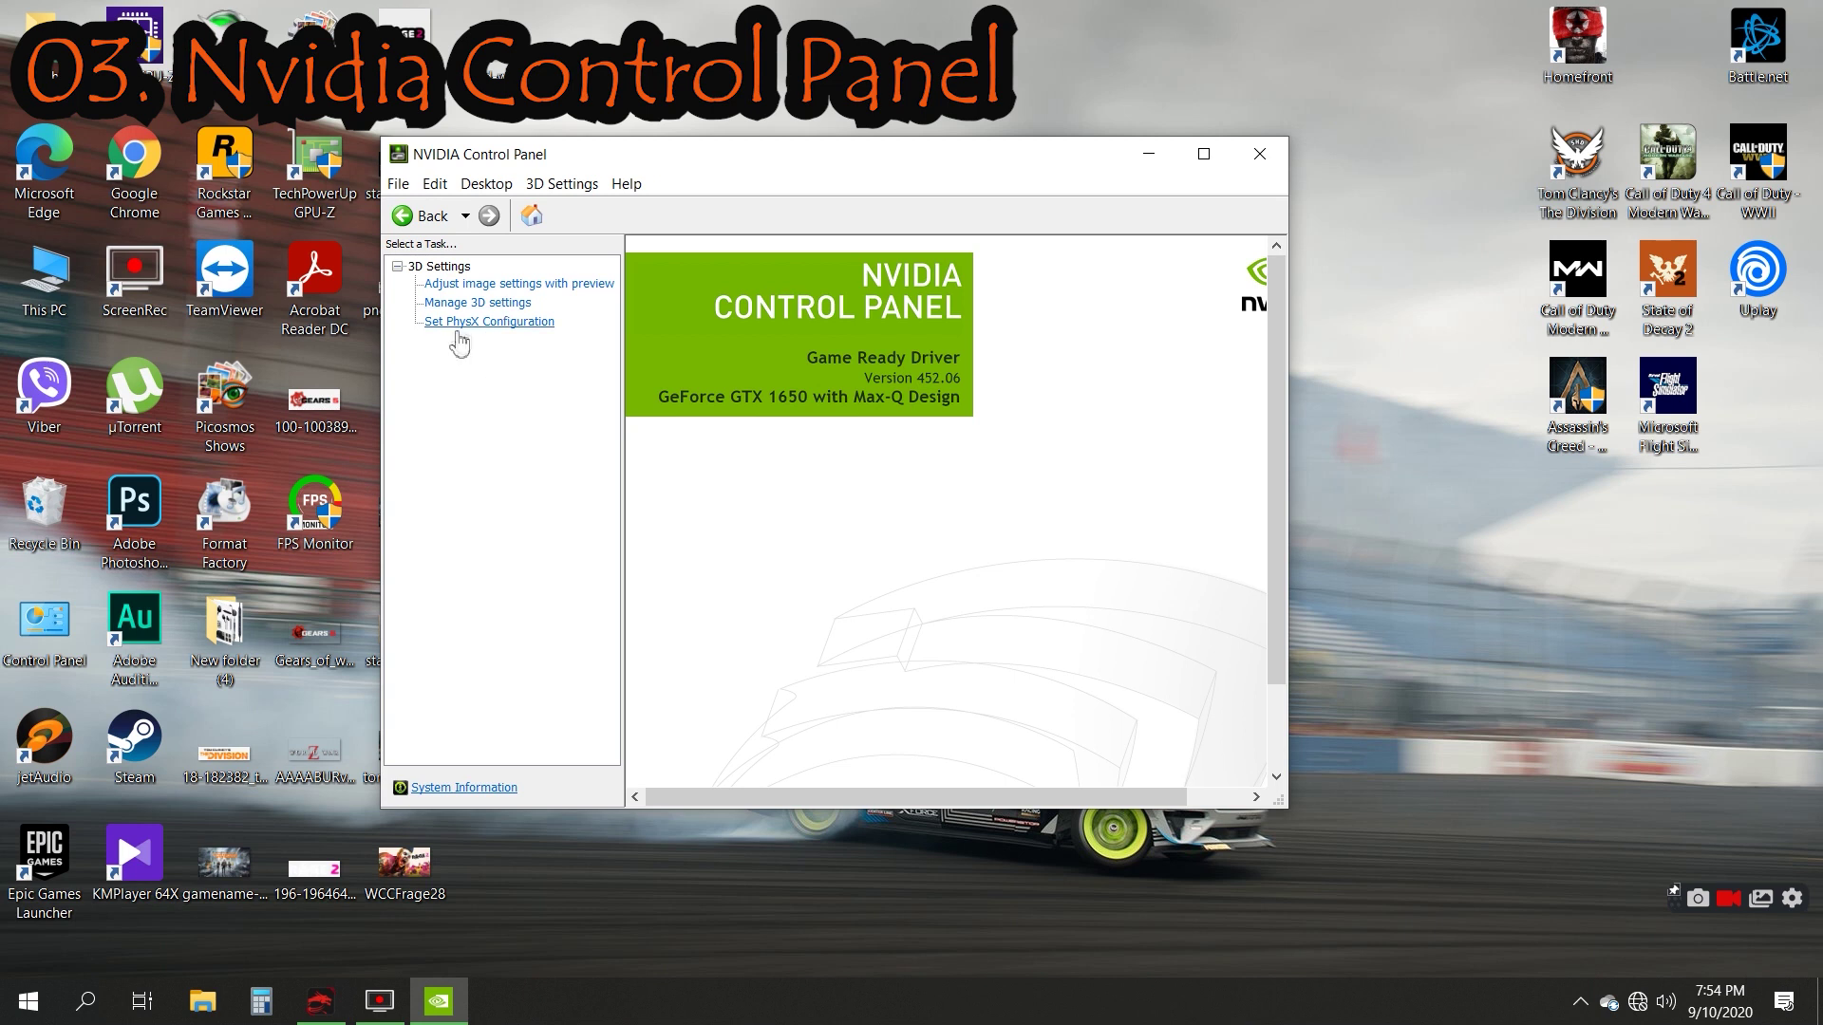
- In Manage 3D settings, set the preferred graphics processor to High-performance NVIDIA processor
click(484, 303)
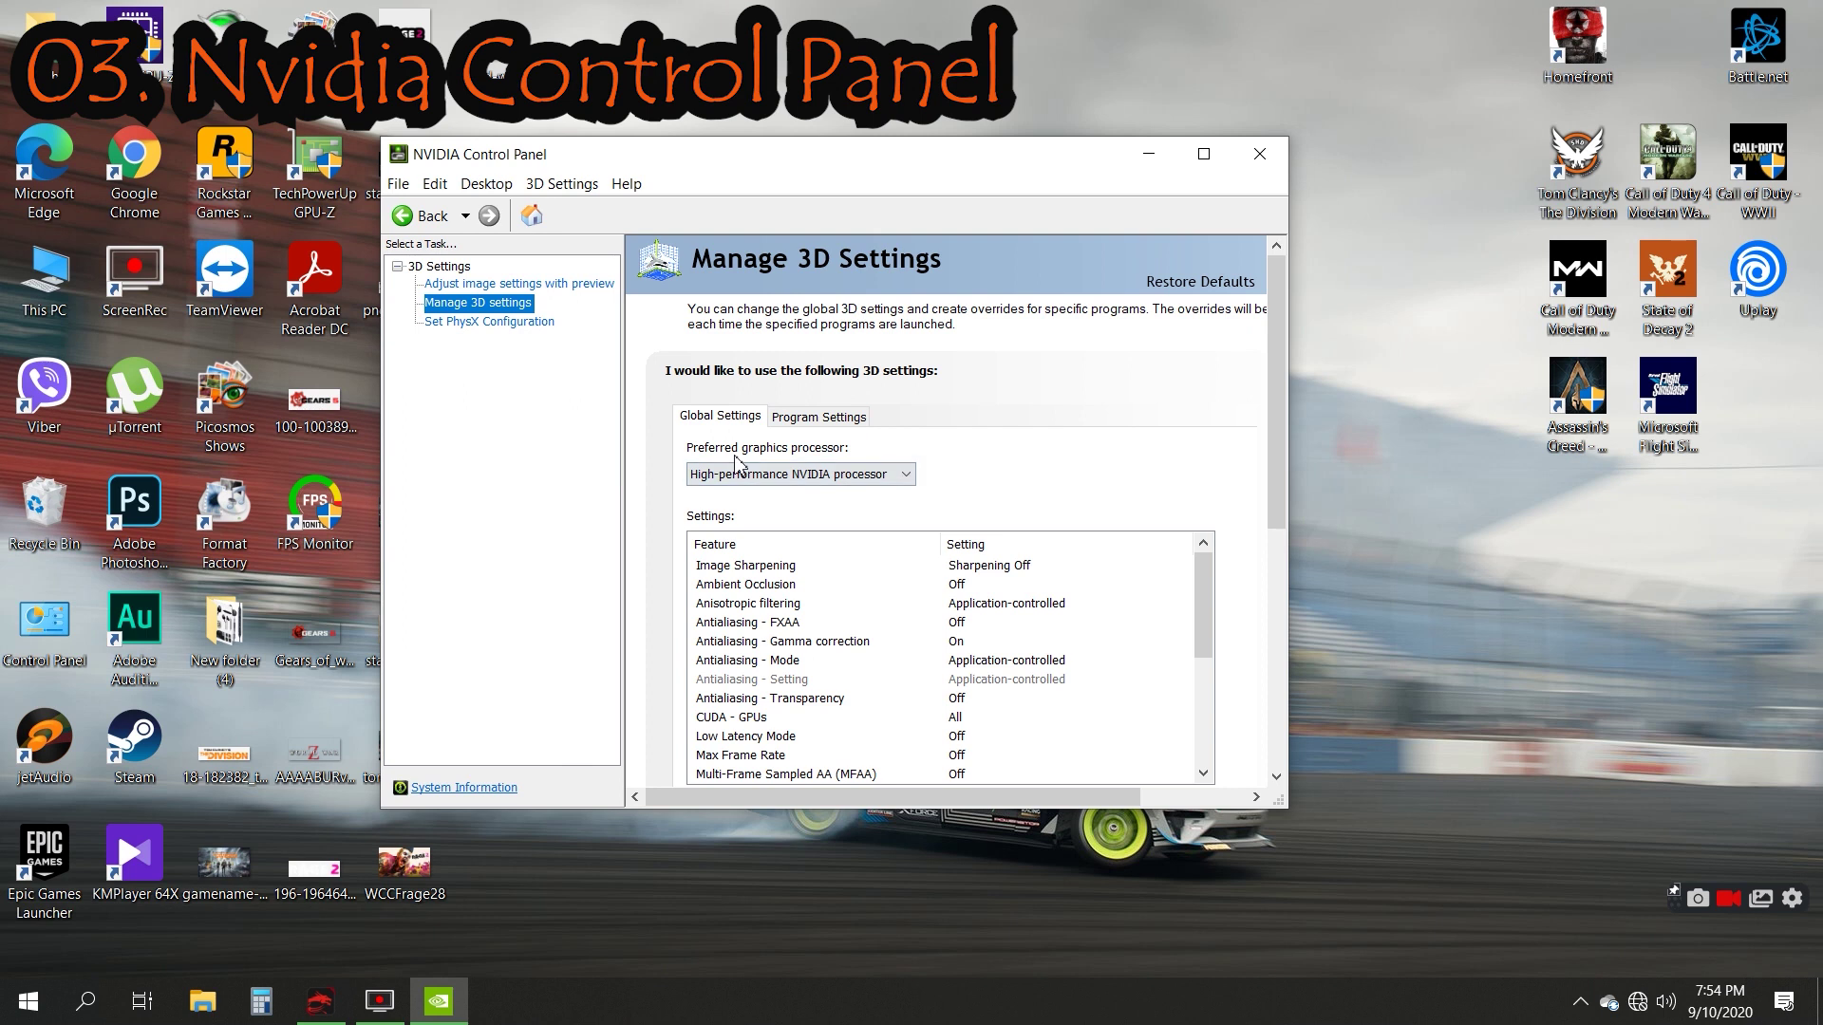
click(742, 484)
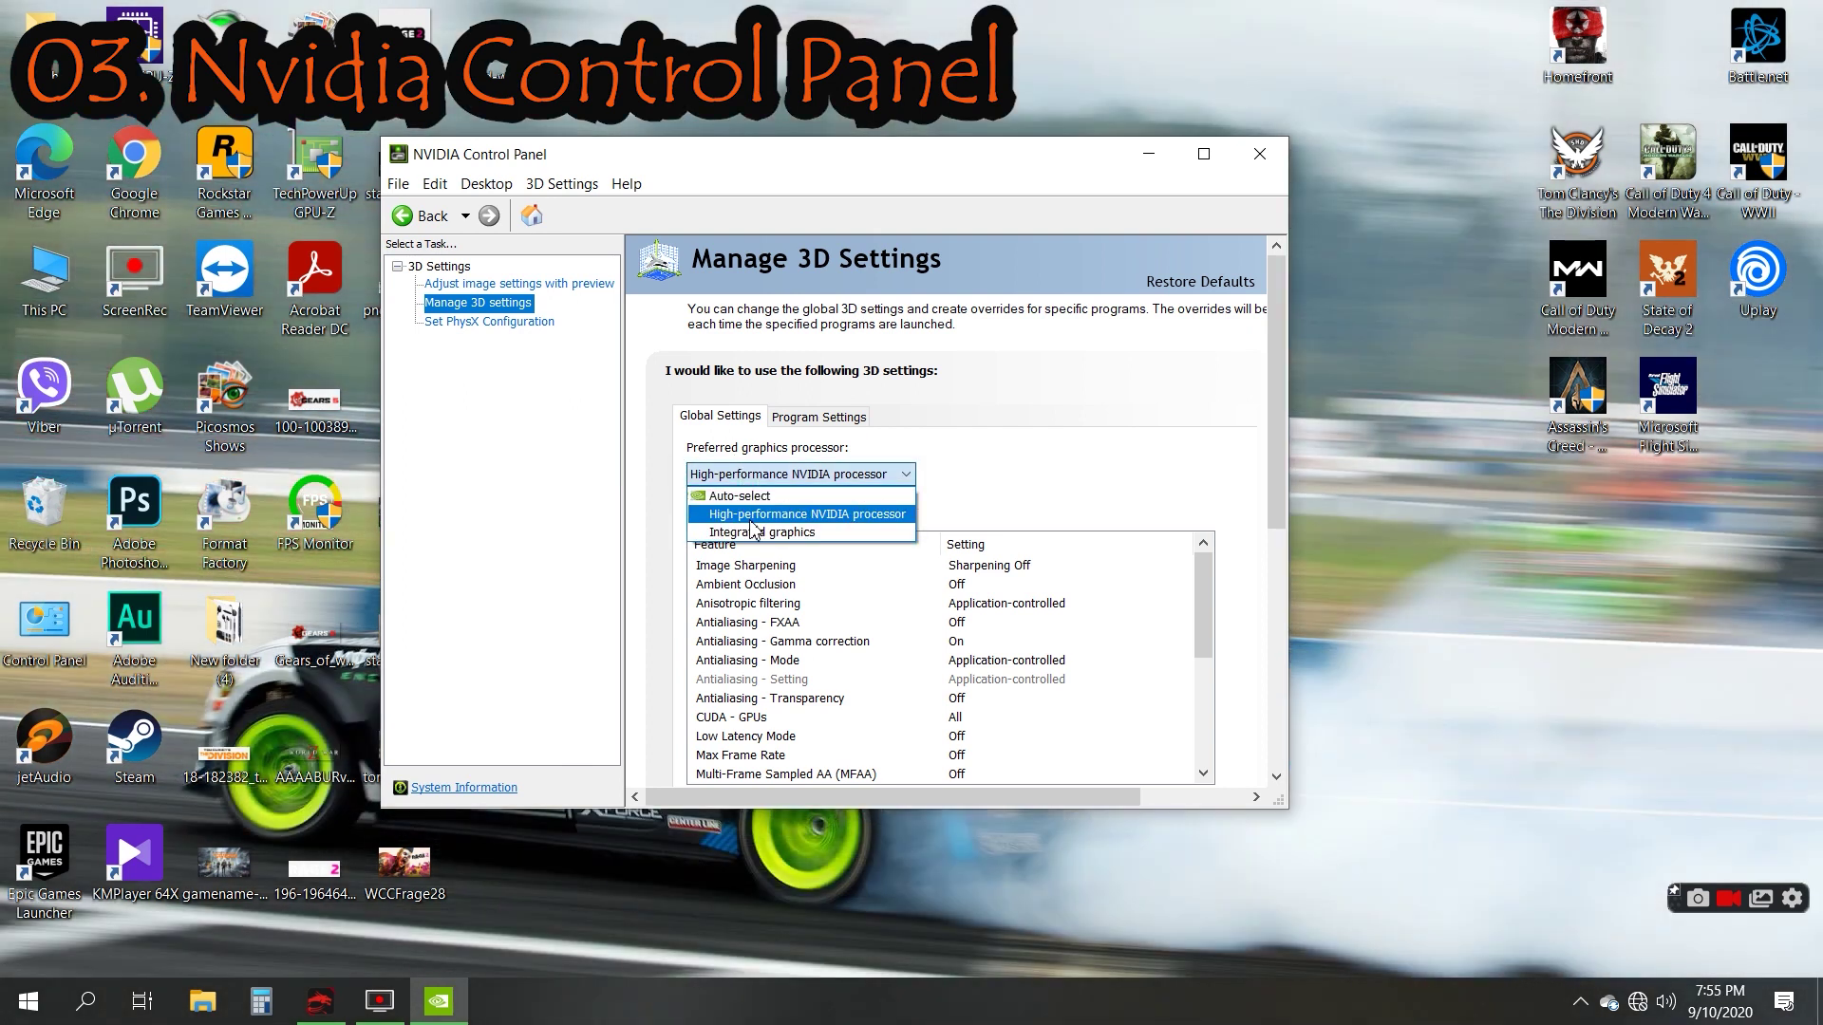
click(751, 522)
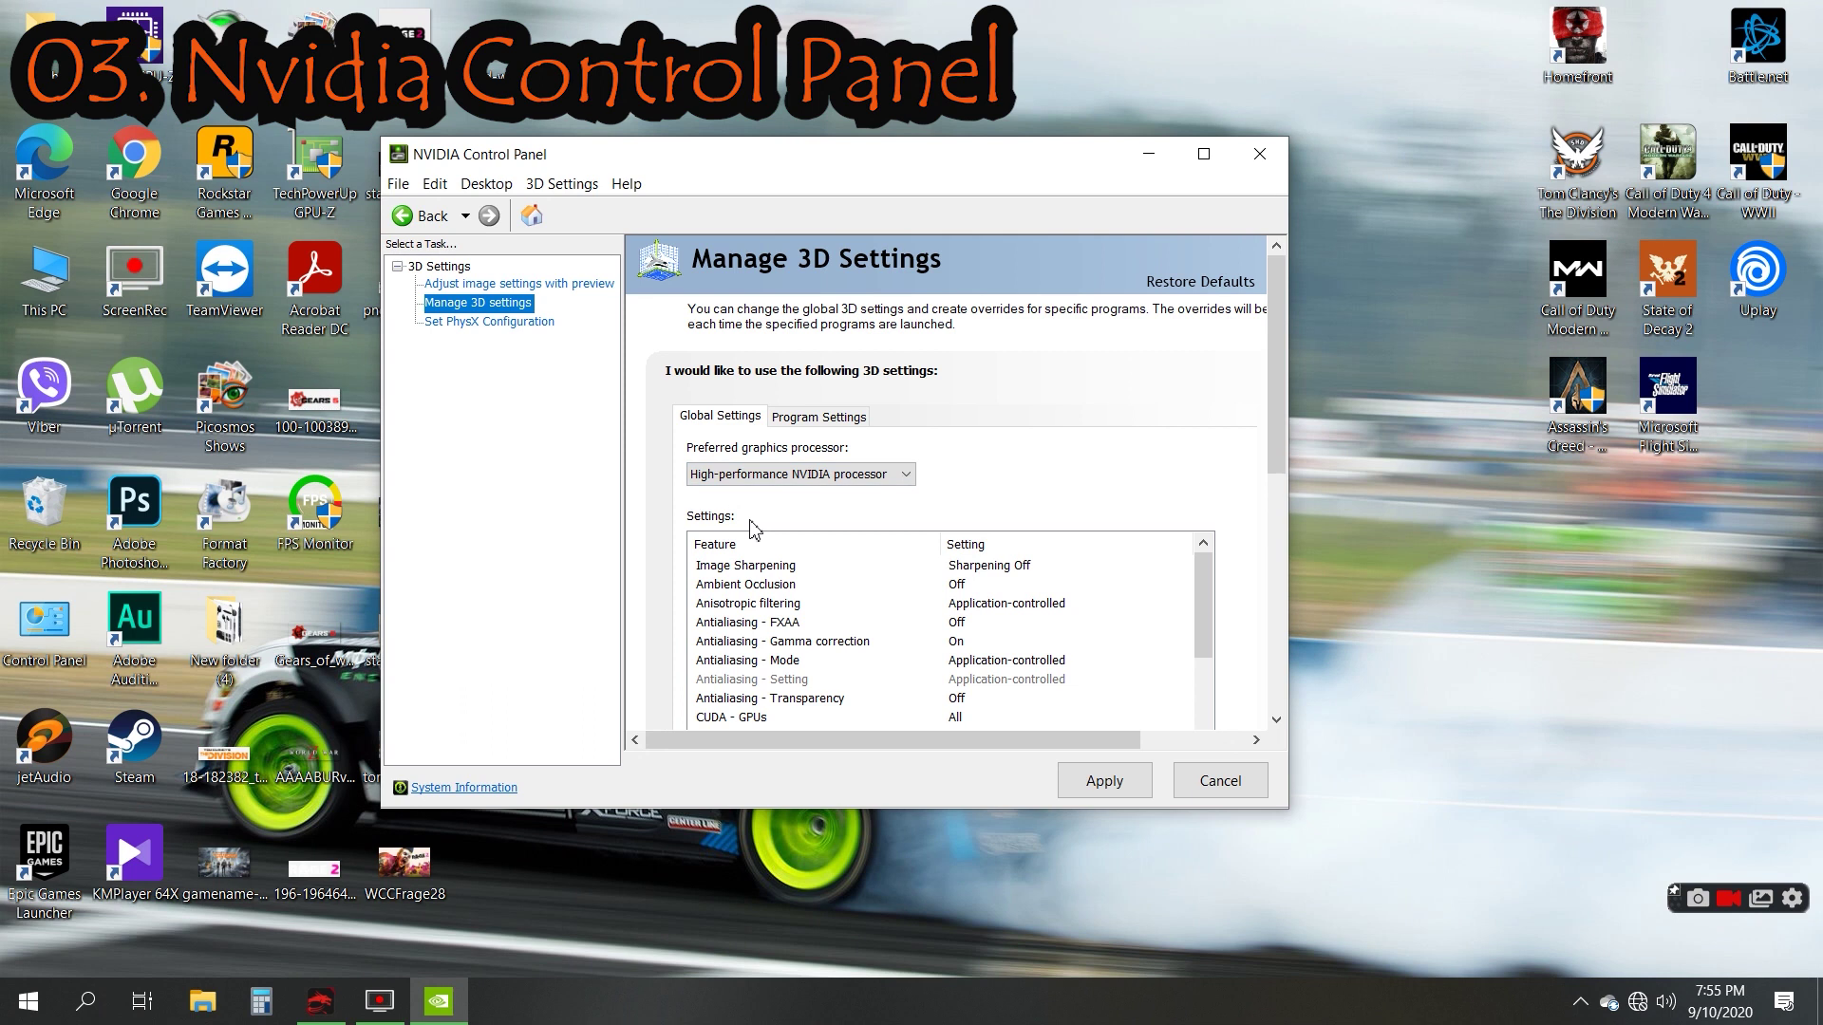
click(752, 474)
click(751, 517)
scroll(1098, 541, down, 3)
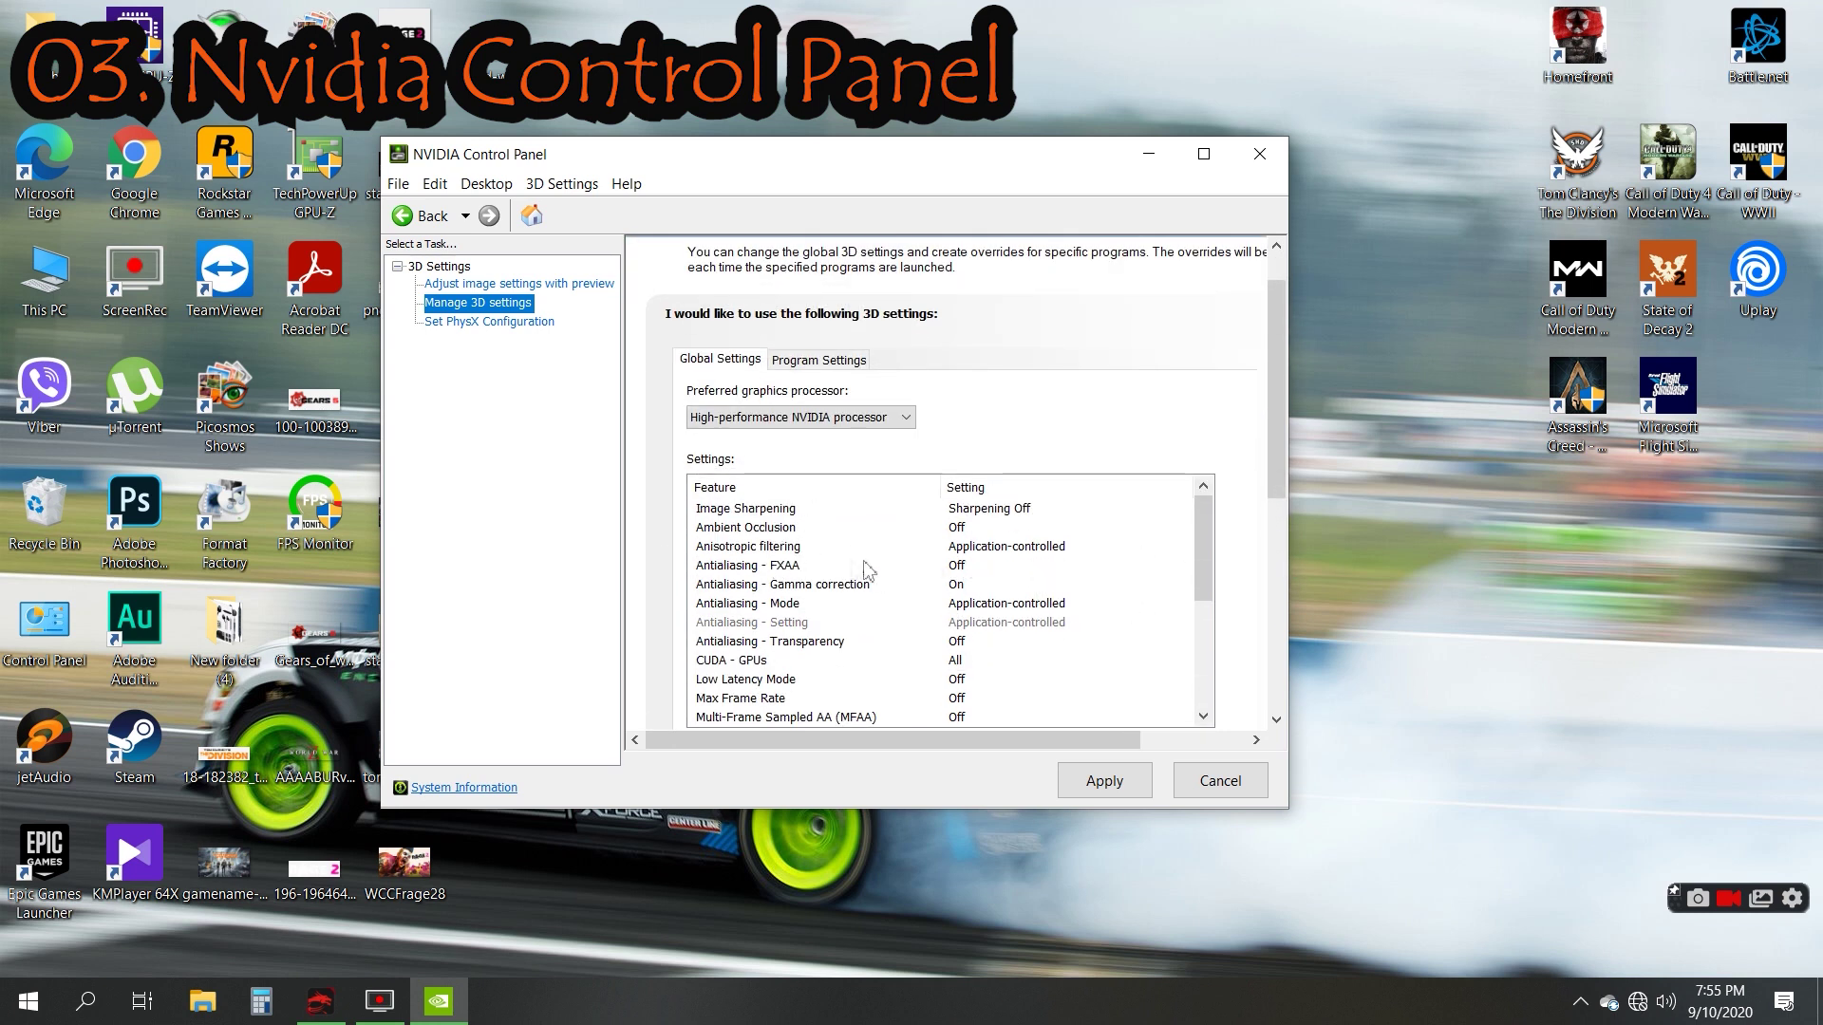
scroll(957, 568, down, 2)
scroll(957, 568, down, 2)
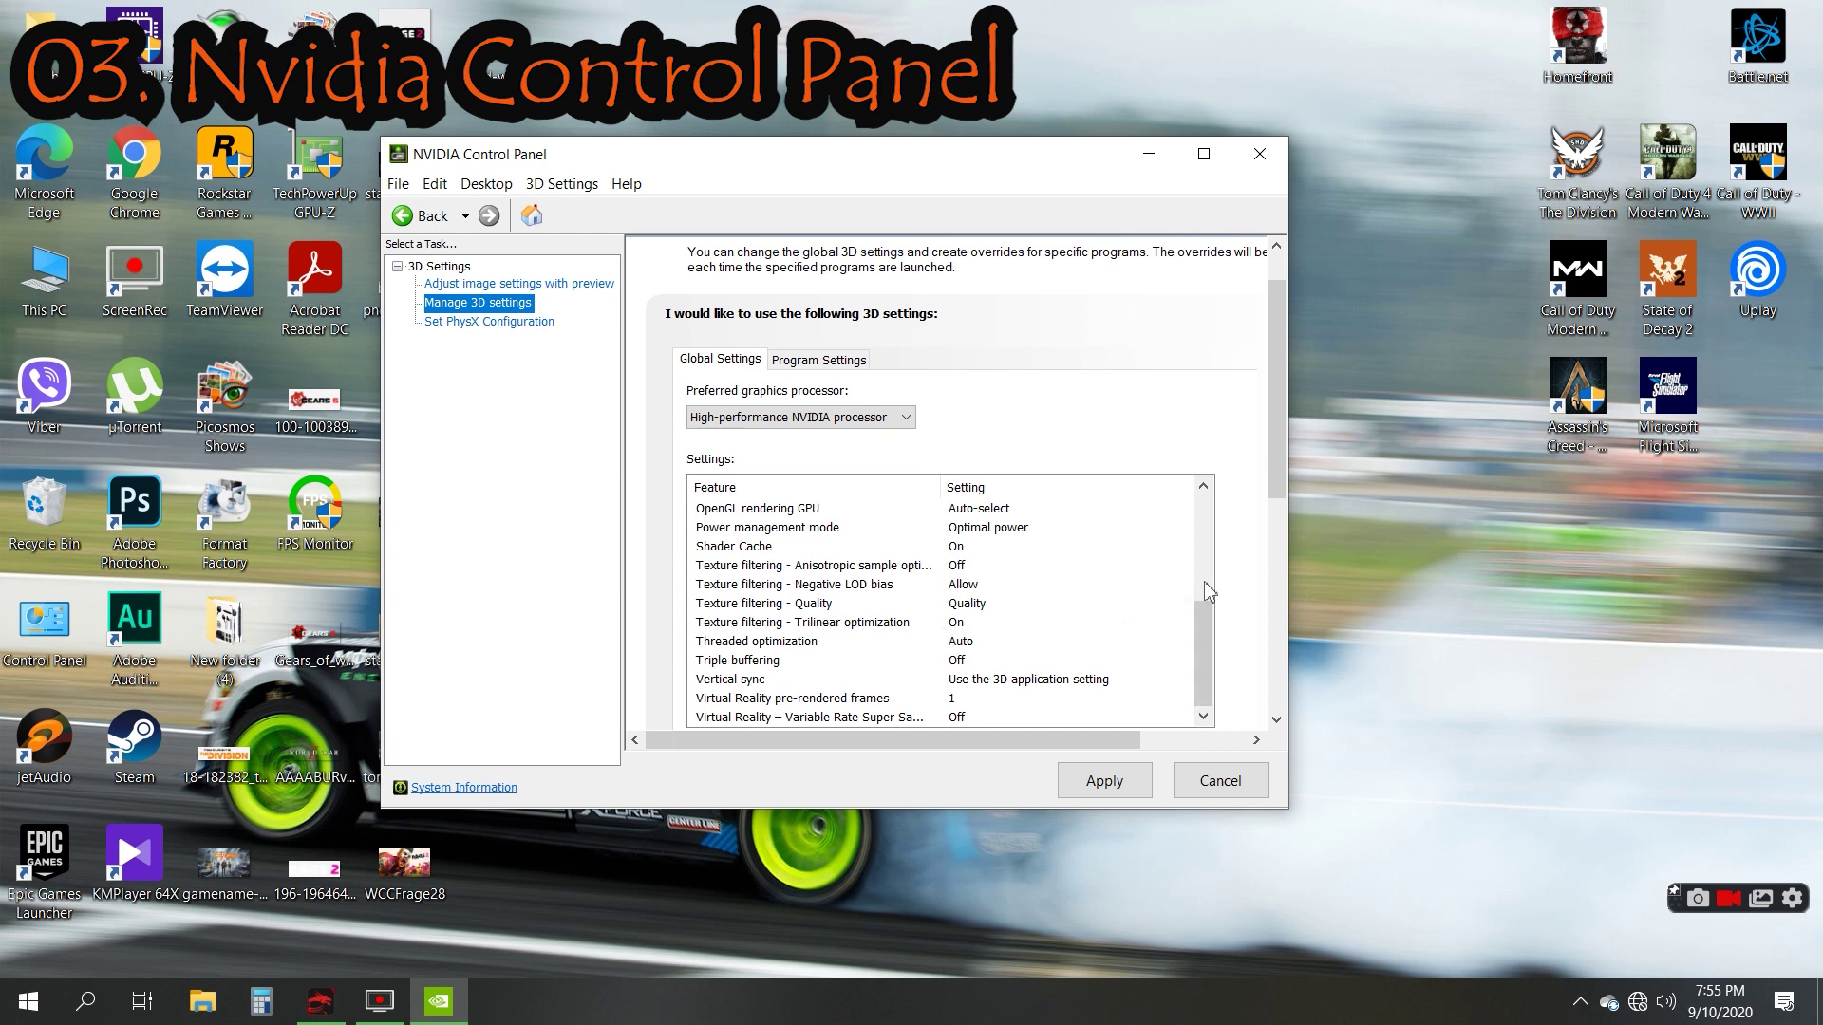
scroll(1249, 590, down, 3)
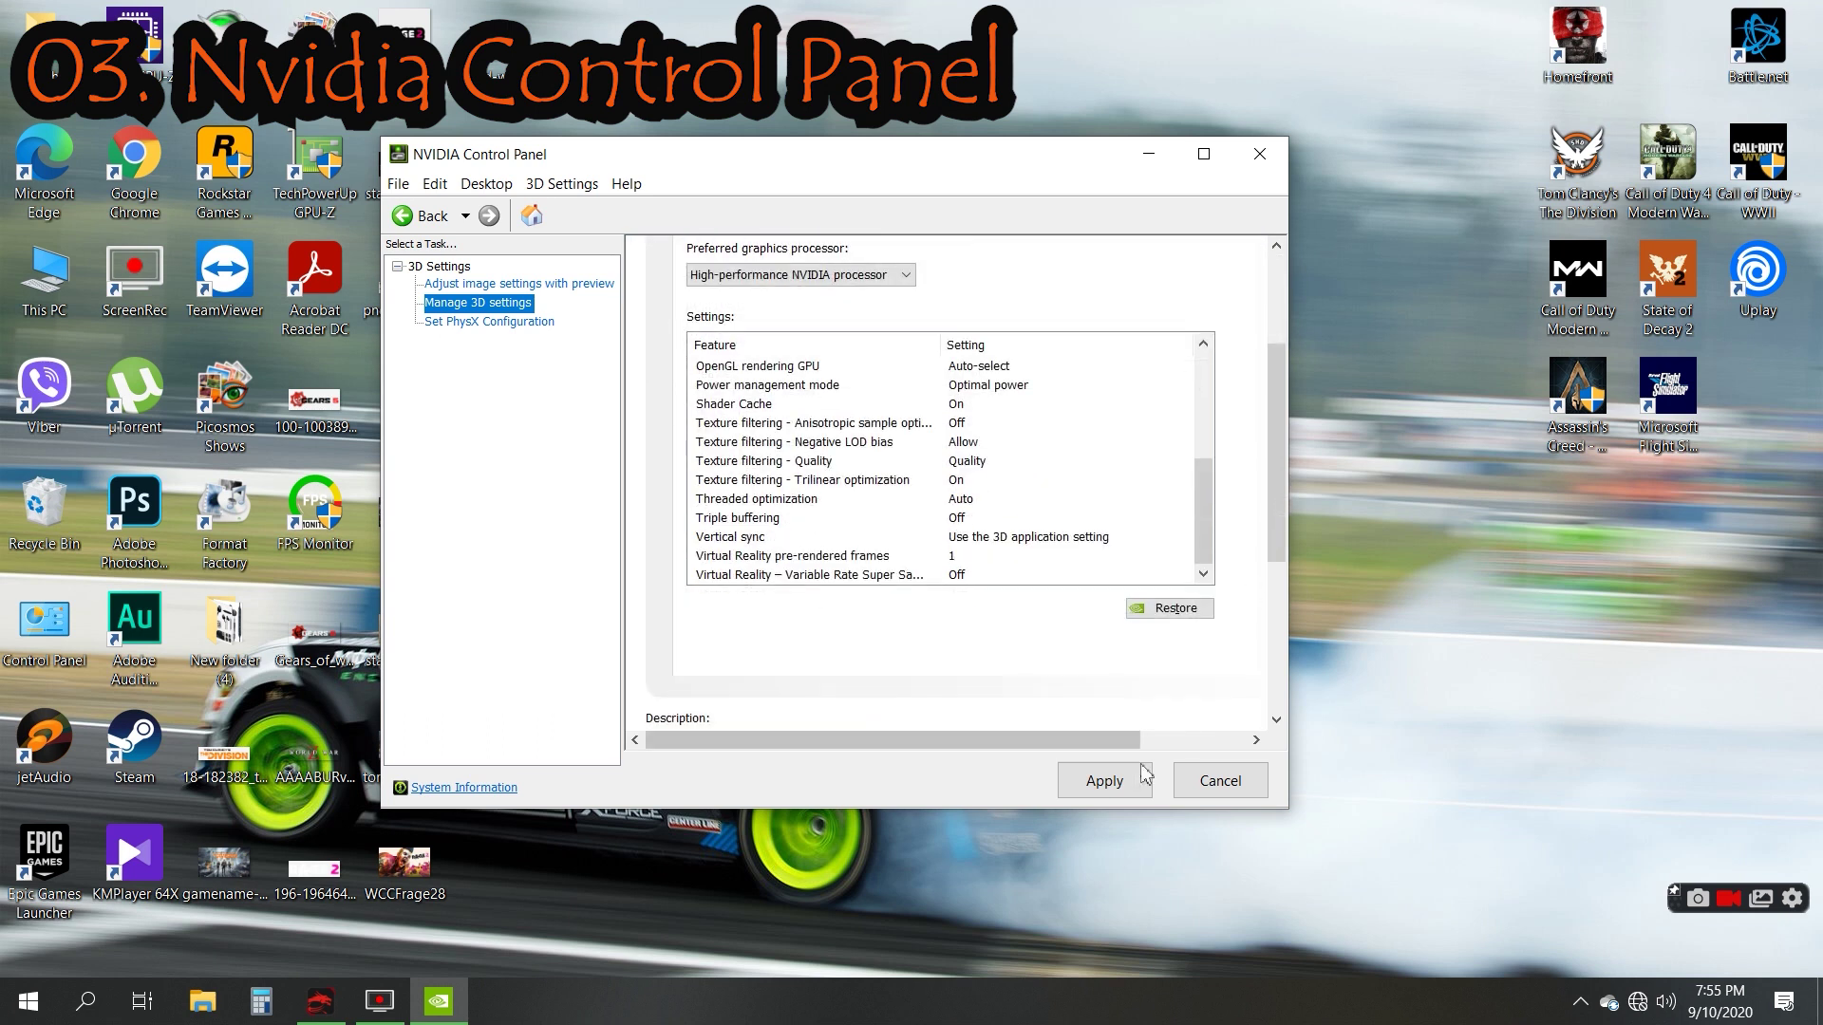
scroll(1176, 576, up, 3)
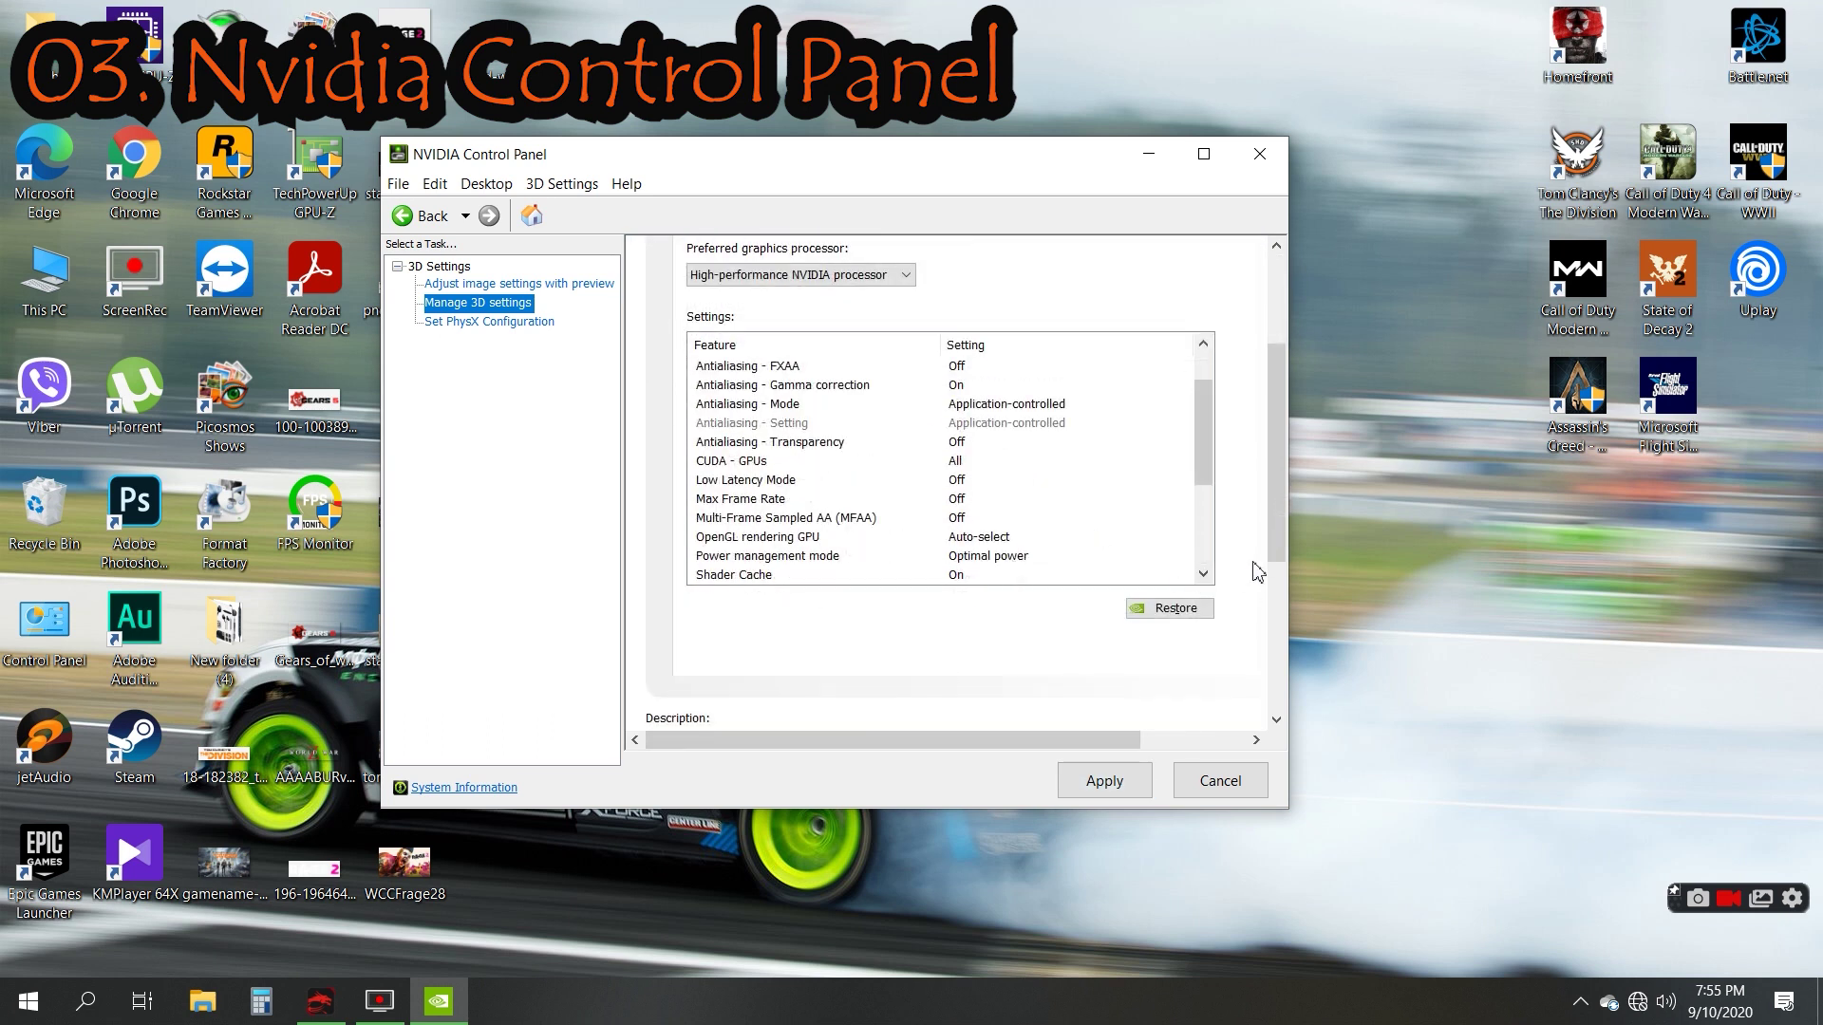
scroll(1257, 571, up, 2)
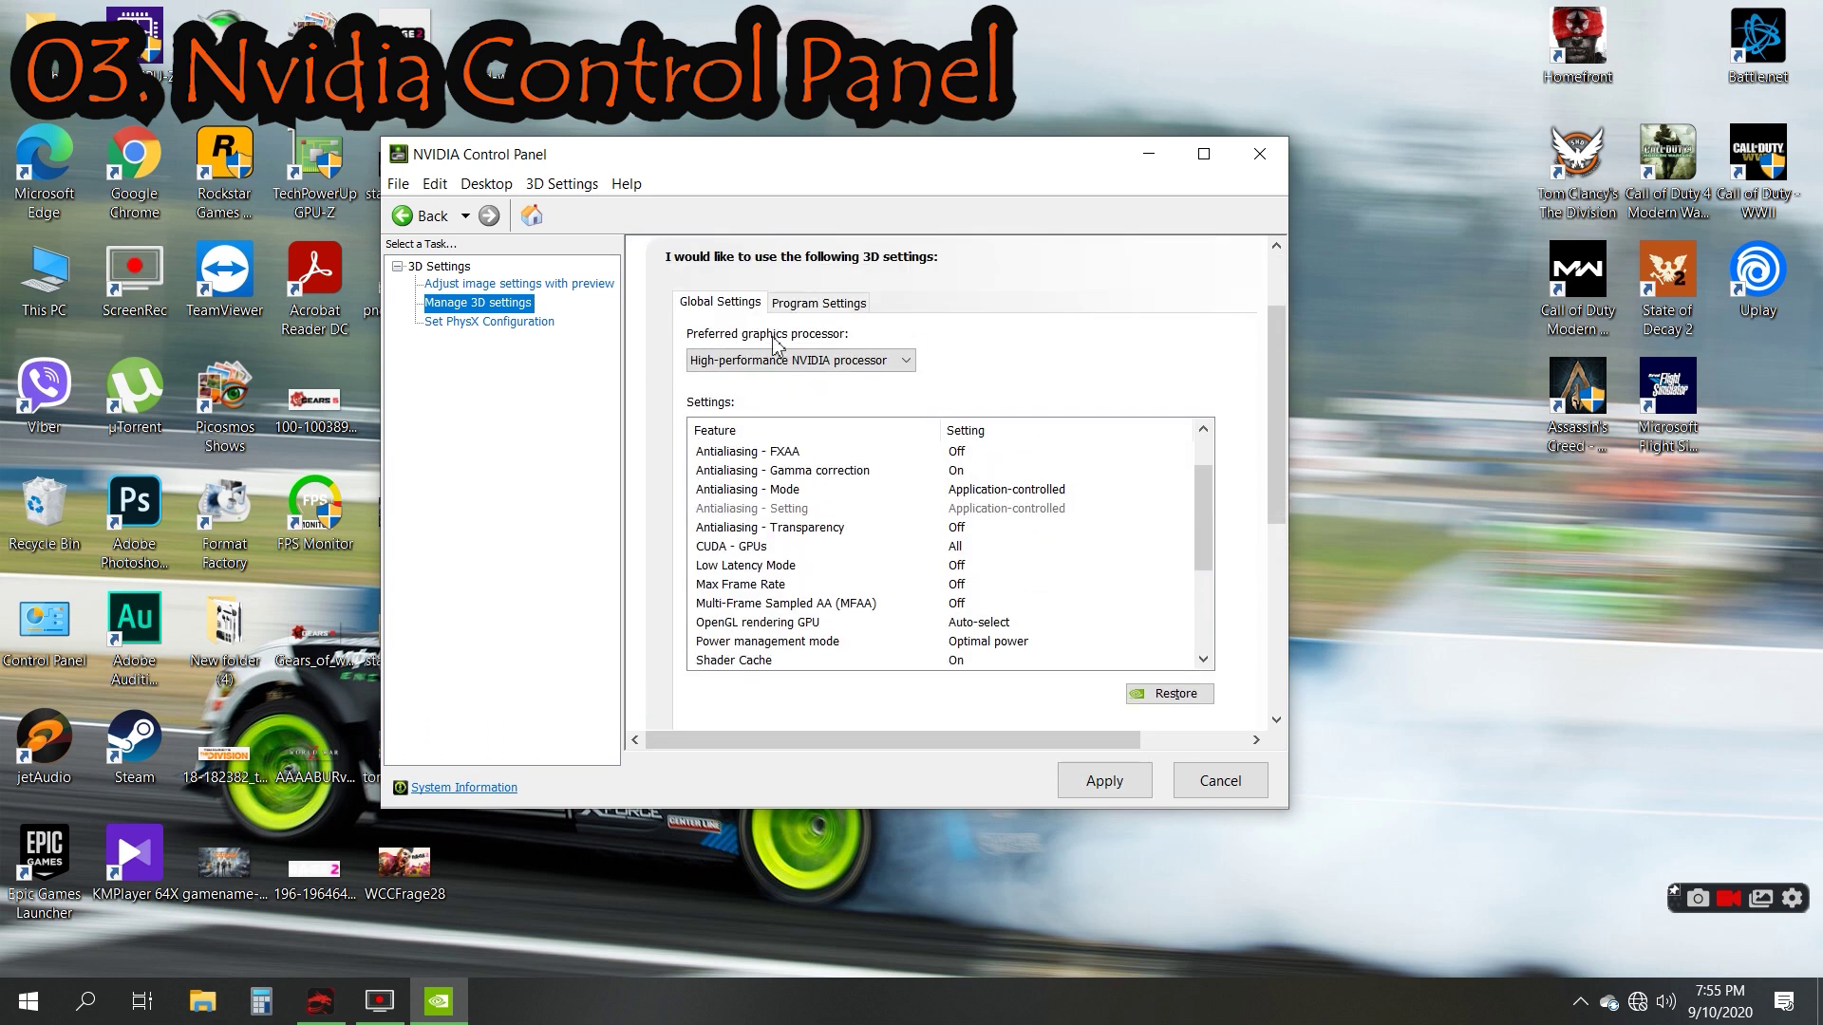
- Switch Manage 3D settings to the Program Settings tab to view per-program settings
click(801, 303)
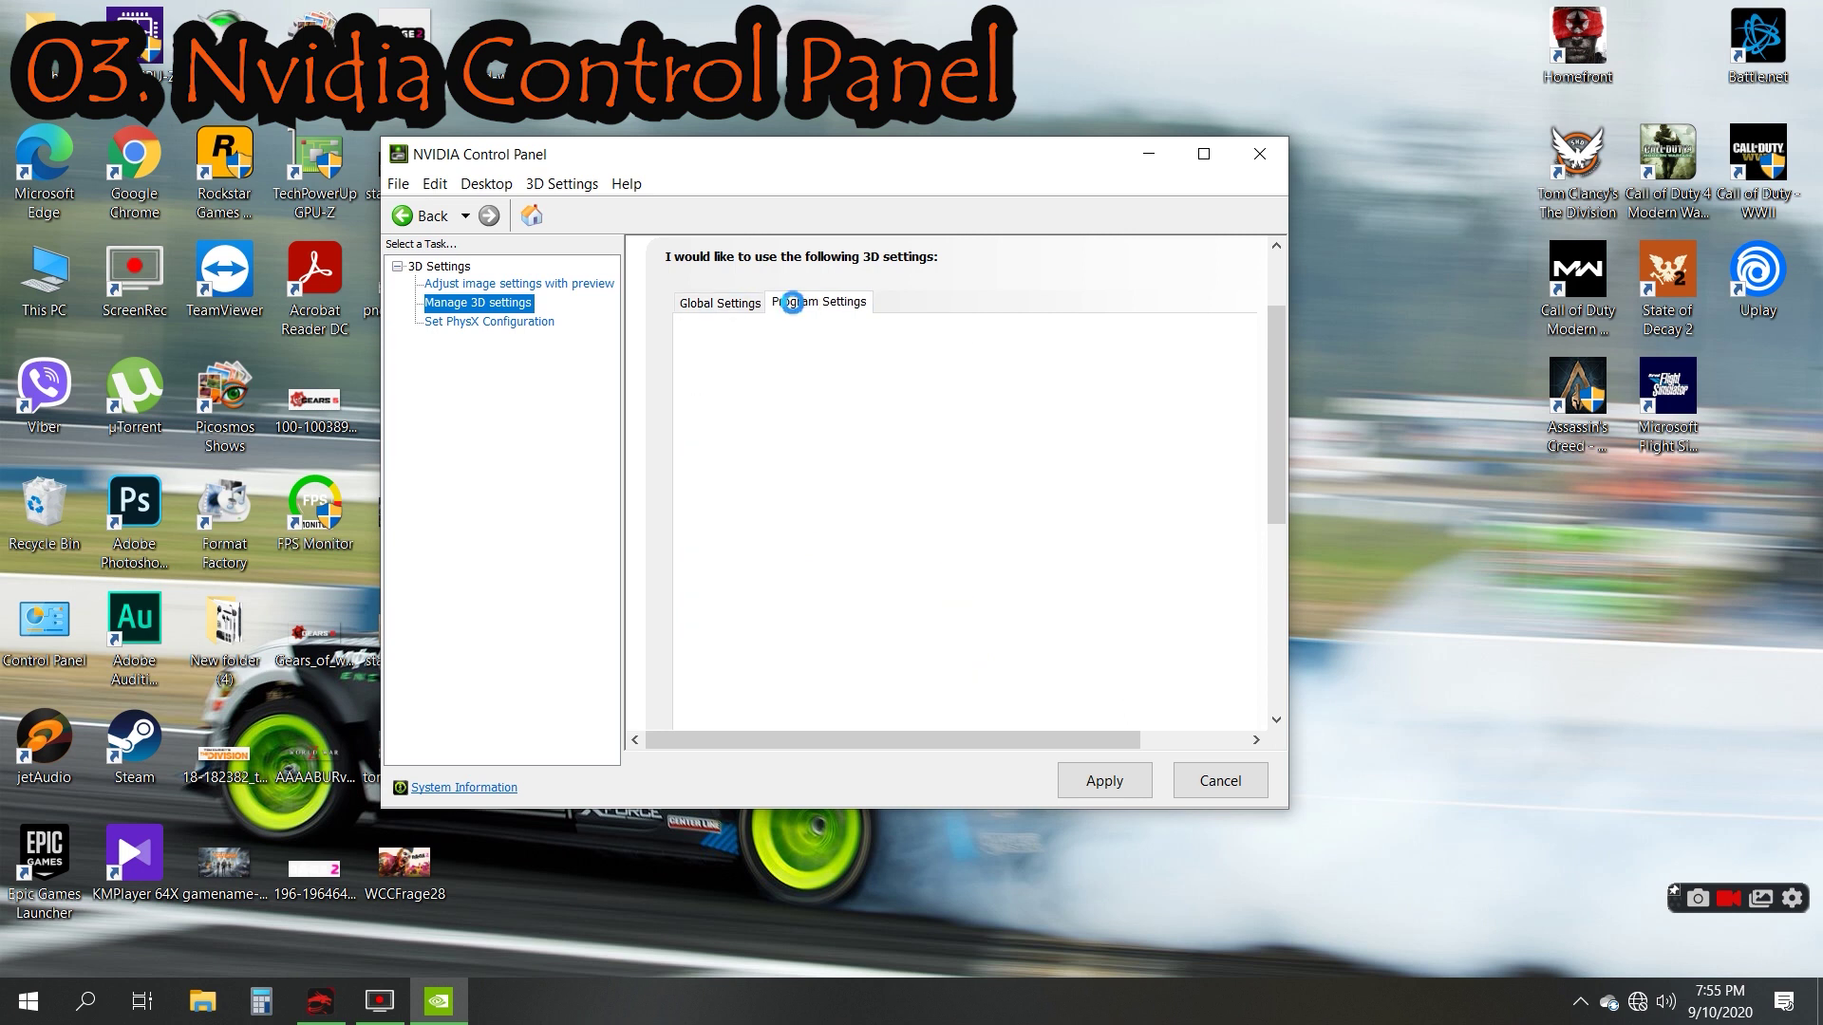